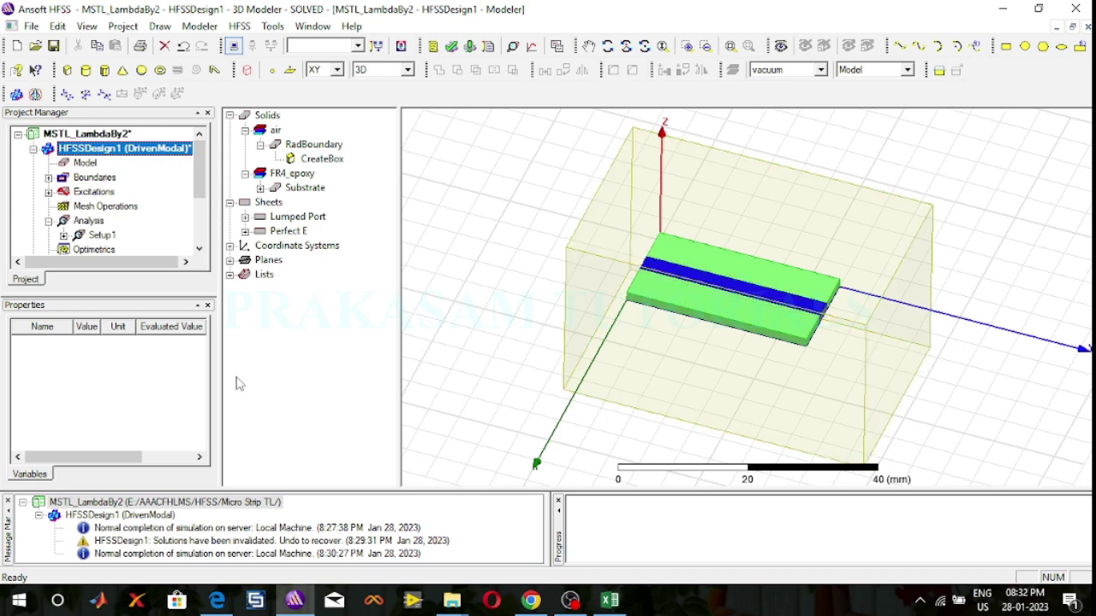
# Create a rectangular modal solution plot of S(1,1), S(1,2), S(2,1) and S(2,2) in dB against frequency for Setup1 : Sweep.
pyautogui.moveTo(204, 156); pyautogui.dragTo(204, 195)
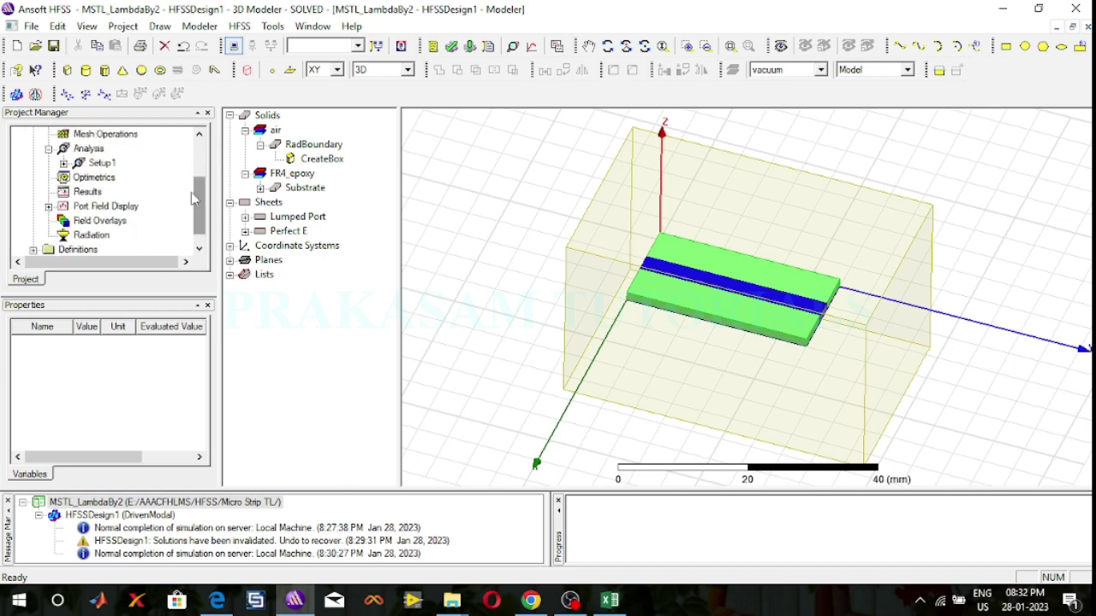
pyautogui.click(88, 193)
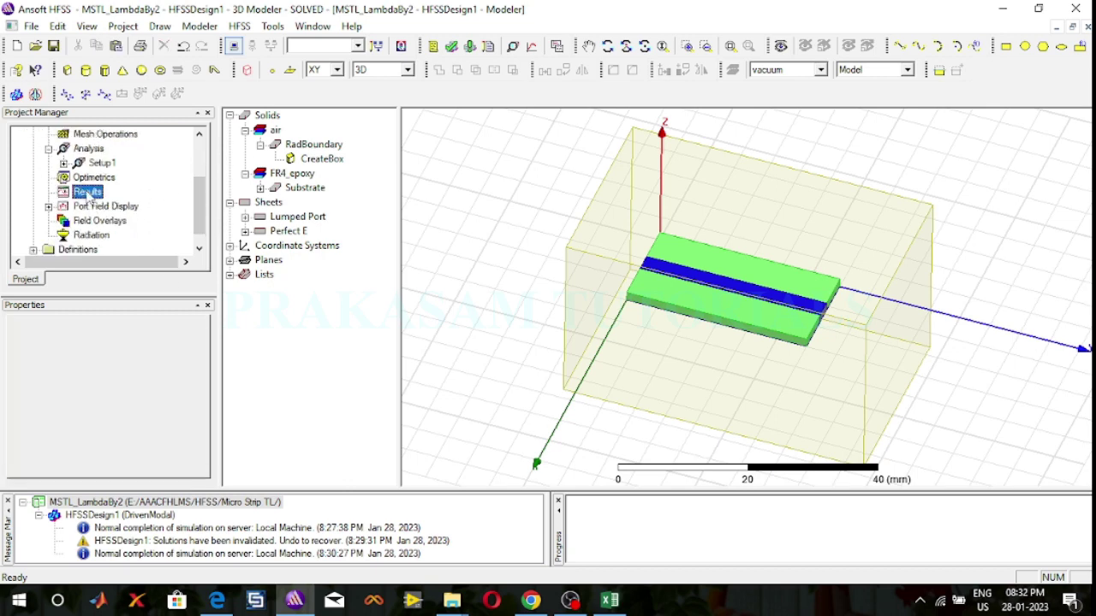
pyautogui.rightClick(88, 193)
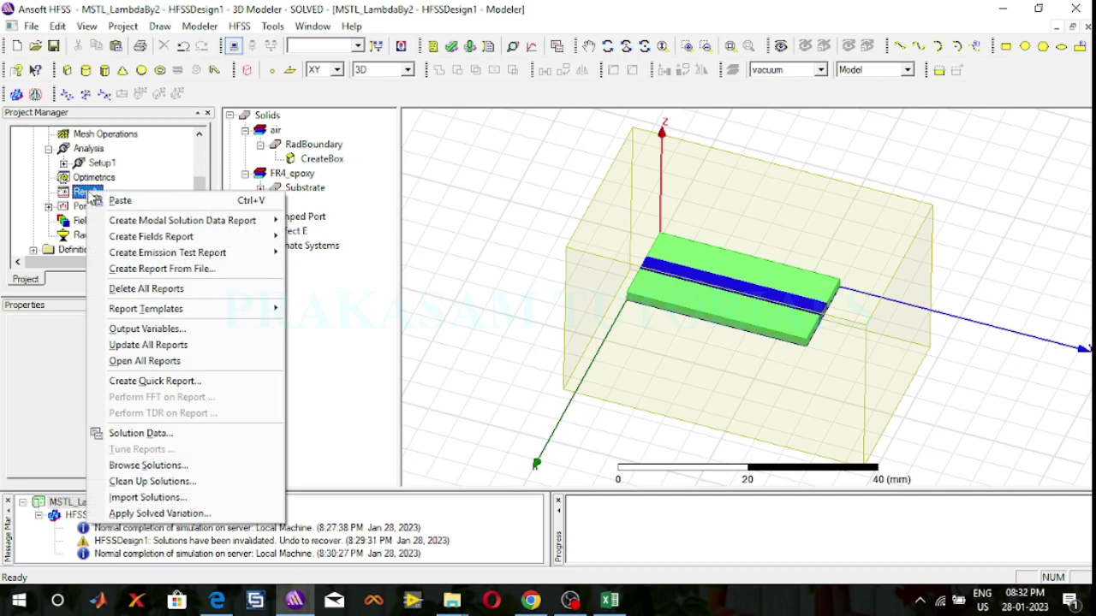
pyautogui.moveTo(135, 225)
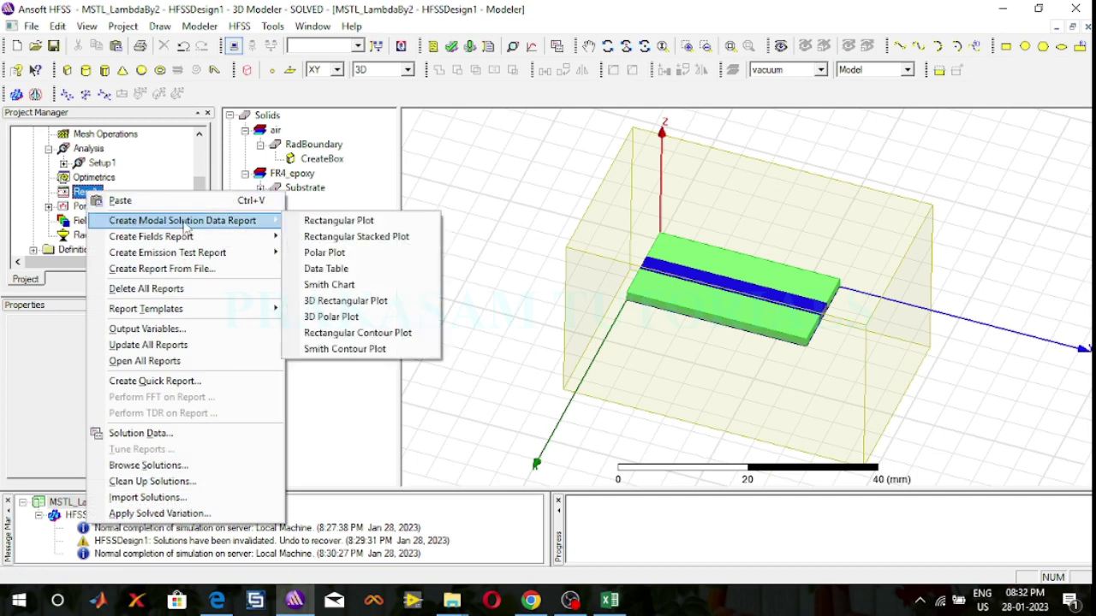
pyautogui.click(346, 222)
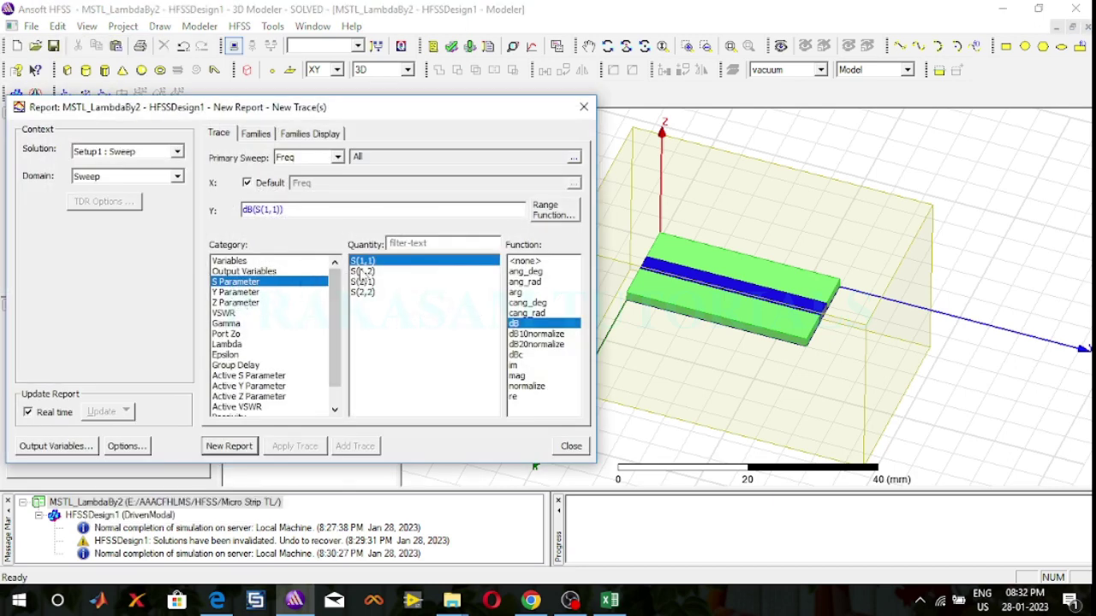
pyautogui.keyDown('ctrl'); pyautogui.click(366, 271); pyautogui.keyUp('ctrl')
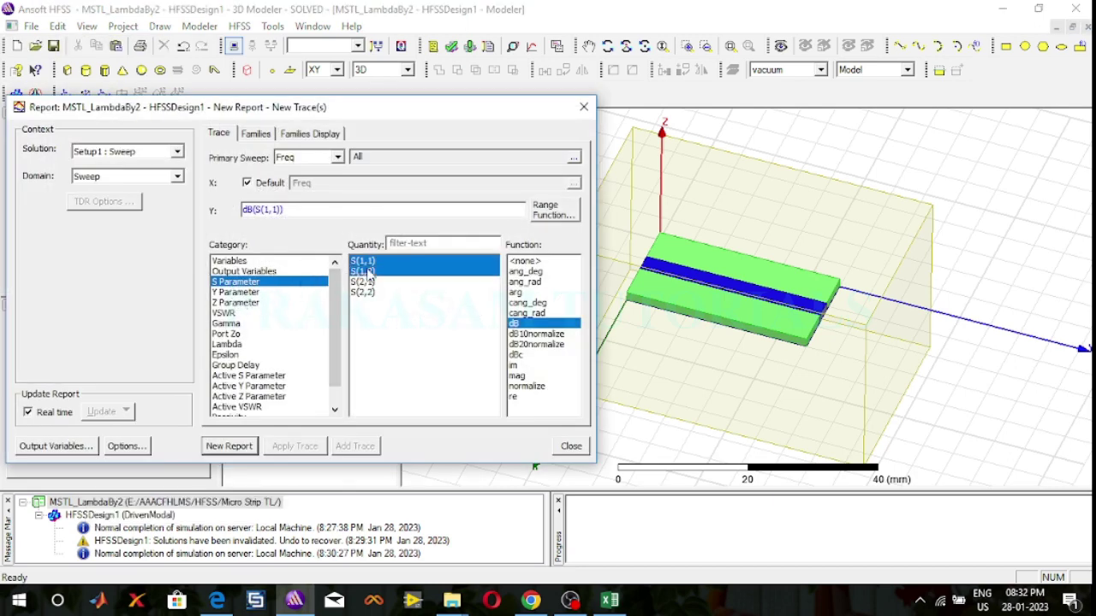
pyautogui.keyDown('ctrl'); pyautogui.click(367, 282); pyautogui.keyUp('ctrl')
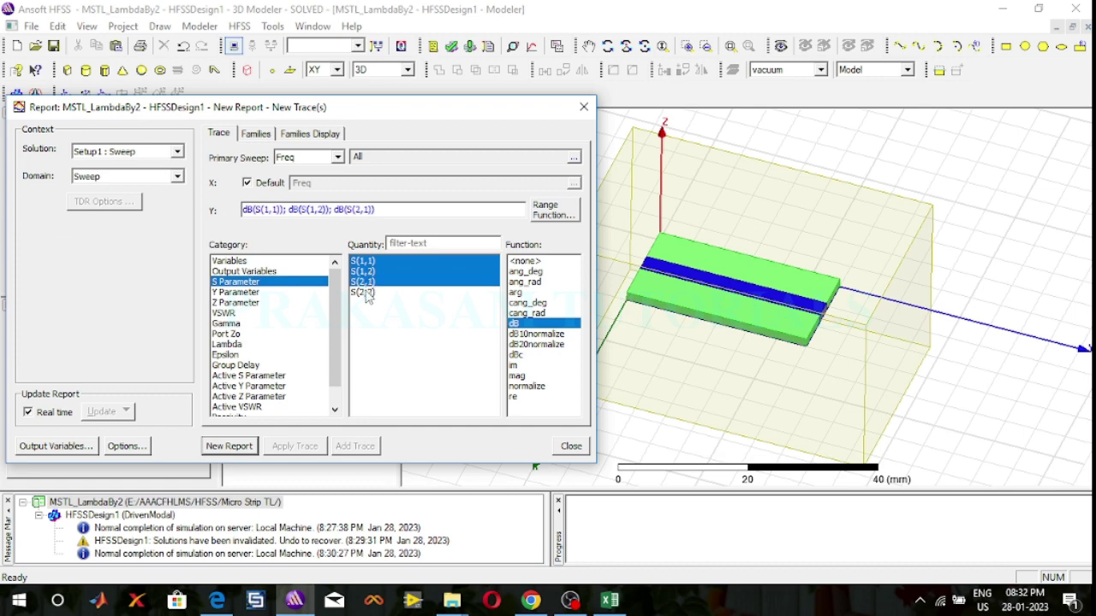
pyautogui.keyDown('ctrl'); pyautogui.click(363, 292); pyautogui.keyUp('ctrl')
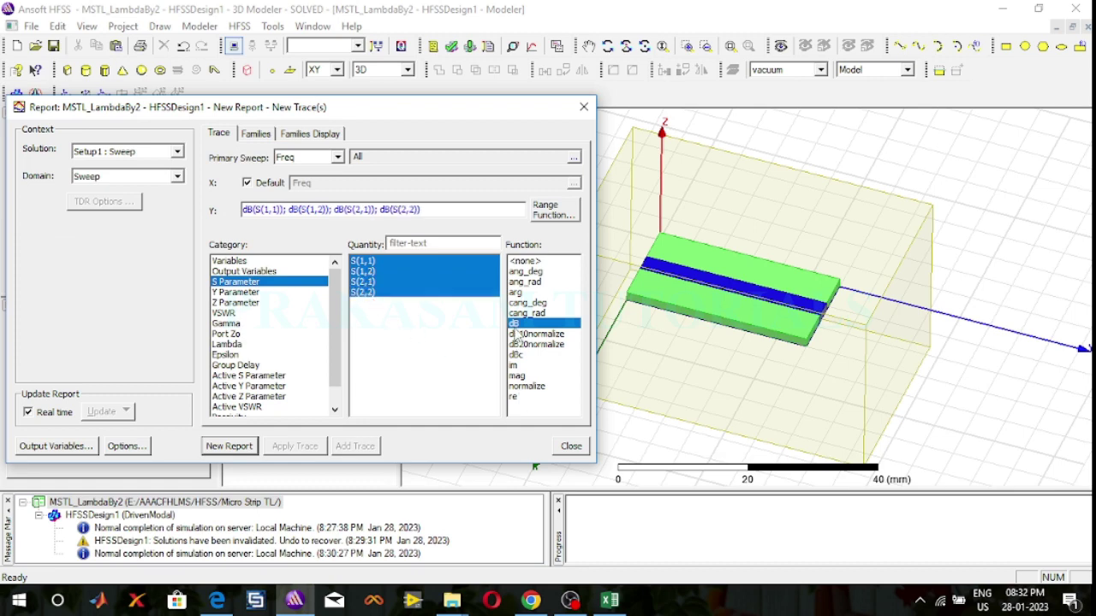
pyautogui.click(230, 446)
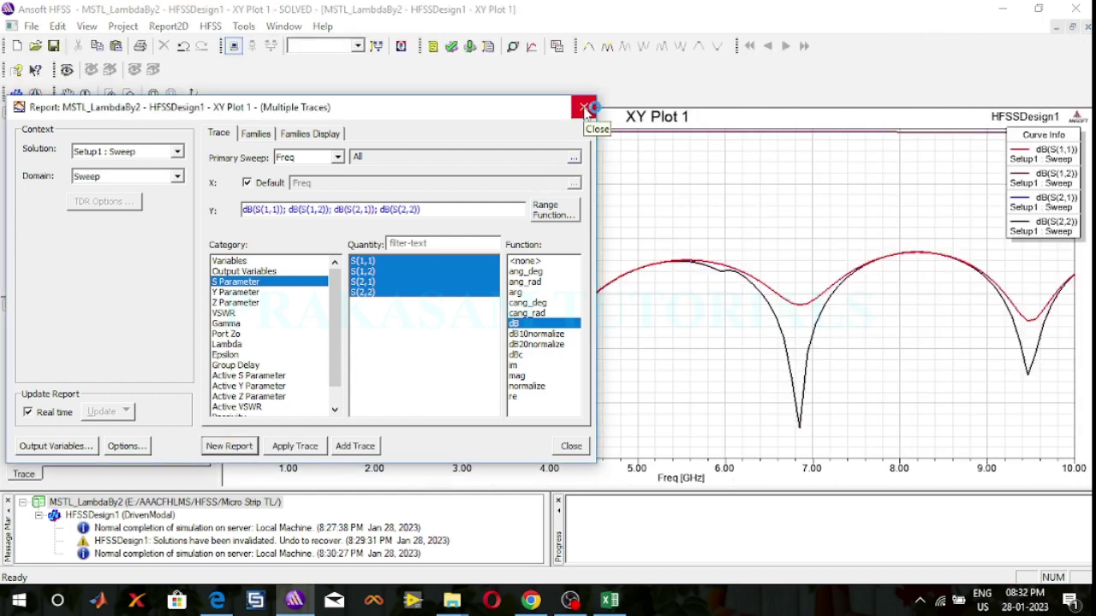
pyautogui.click(584, 109)
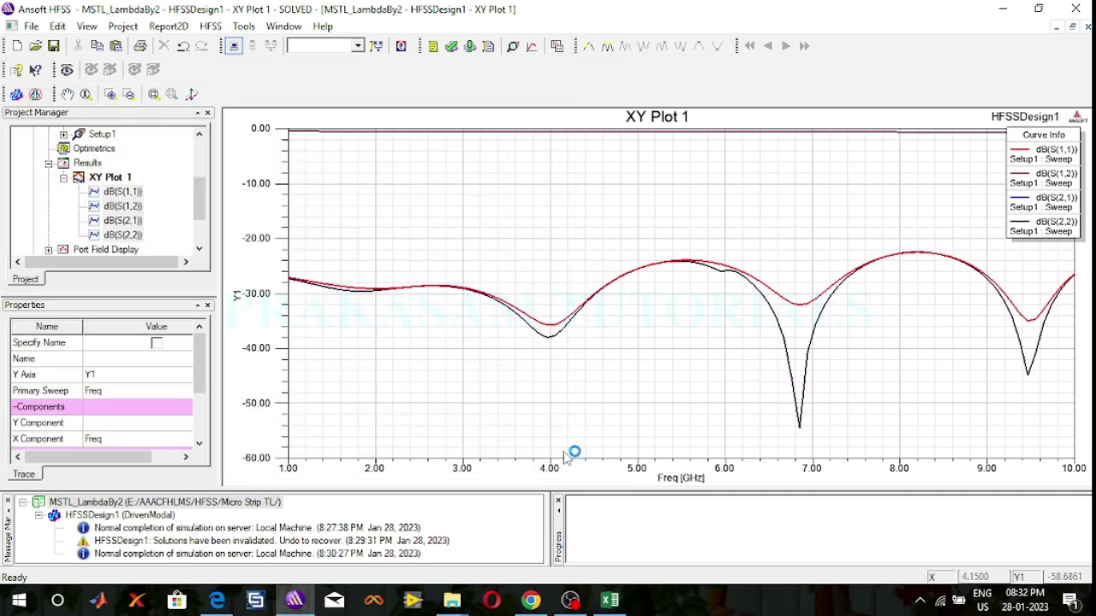
# Add a marker on the dB(S(2,2)) curve at about 5.05 GHz.
pyautogui.rightClick(525, 203)
pyautogui.moveTo(557, 208)
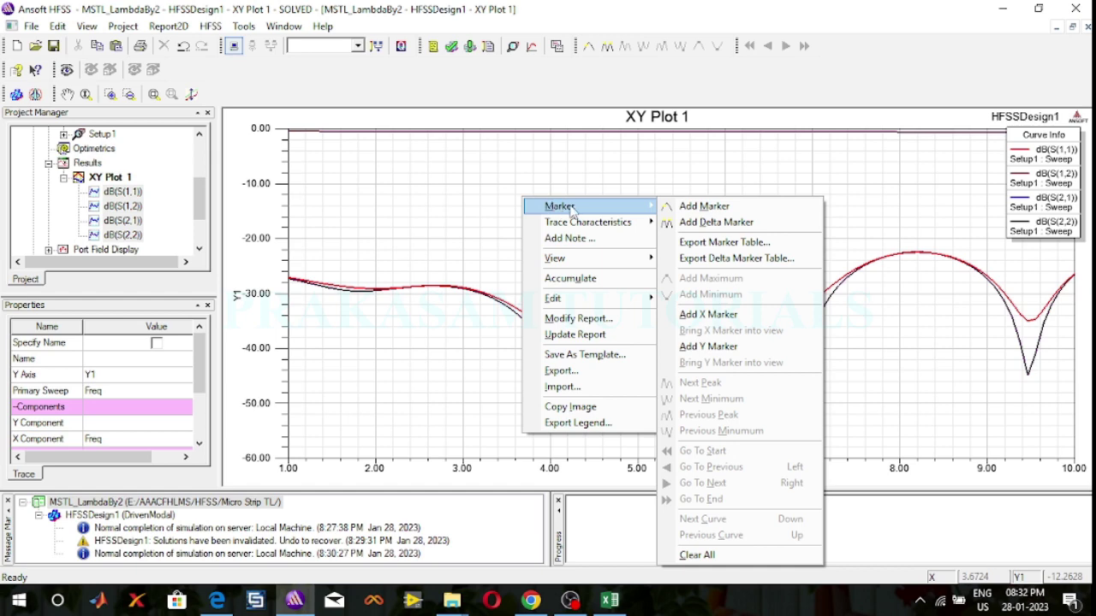
pyautogui.click(689, 210)
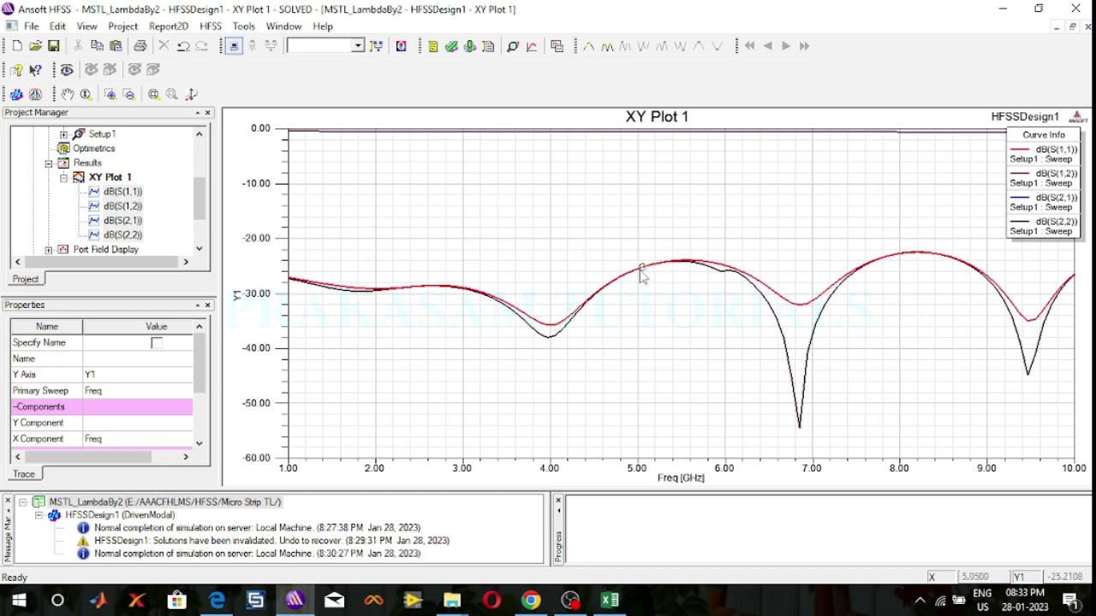
pyautogui.click(642, 267)
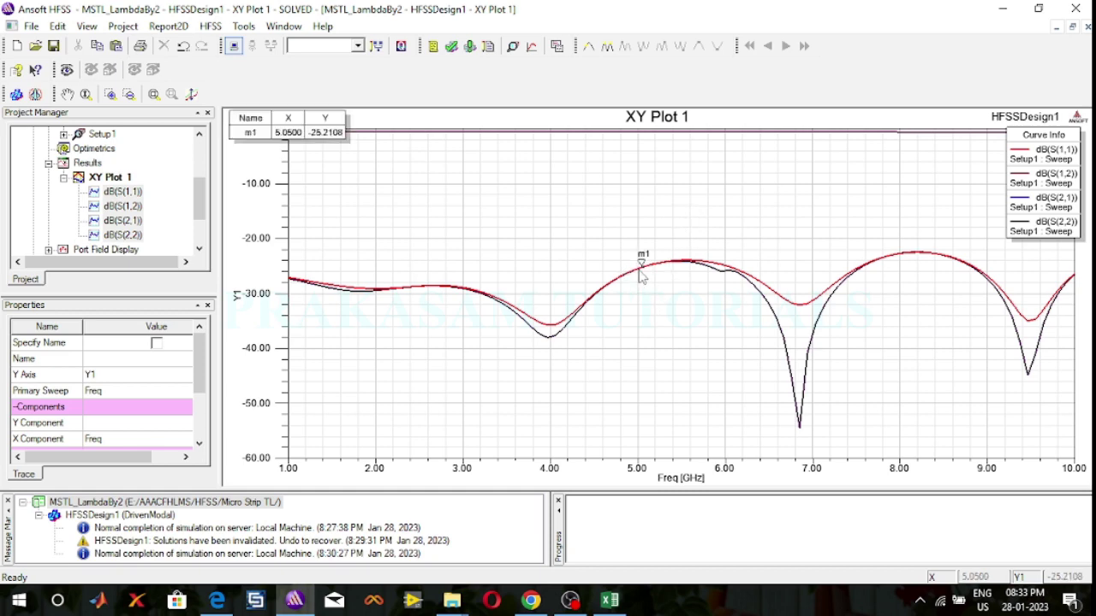
pyautogui.rightClick(381, 177)
pyautogui.click(402, 181)
# Move the marker table to the empty area inside the plot and set marker m1's frequency to 5.0 GHz.
pyautogui.moveTo(294, 128); pyautogui.dragTo(459, 186)
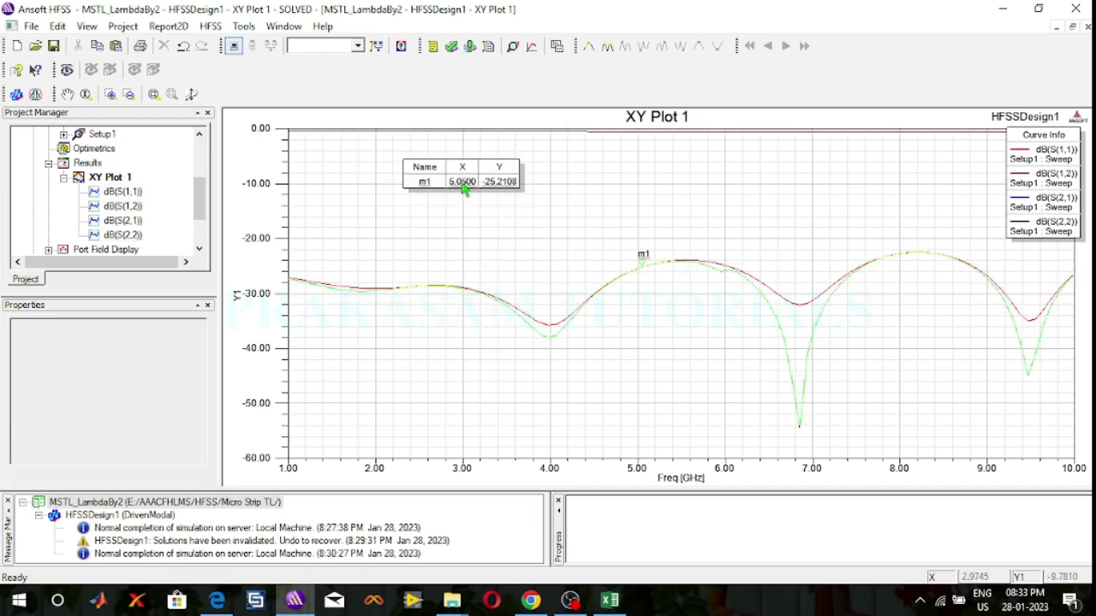
pyautogui.doubleClick(460, 186)
pyautogui.click(238, 279)
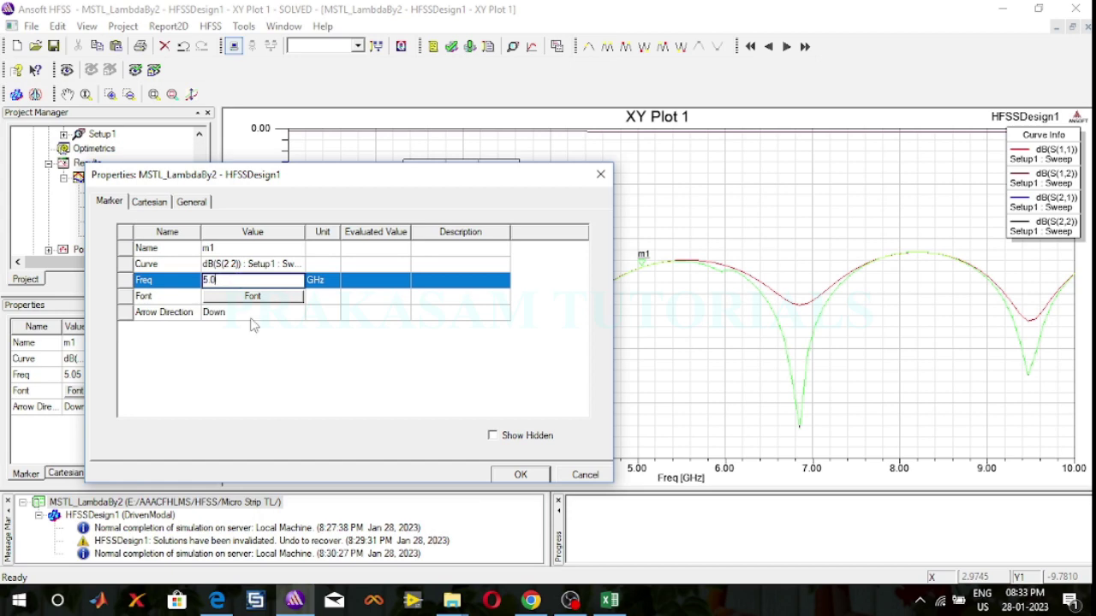
pyautogui.click(522, 476)
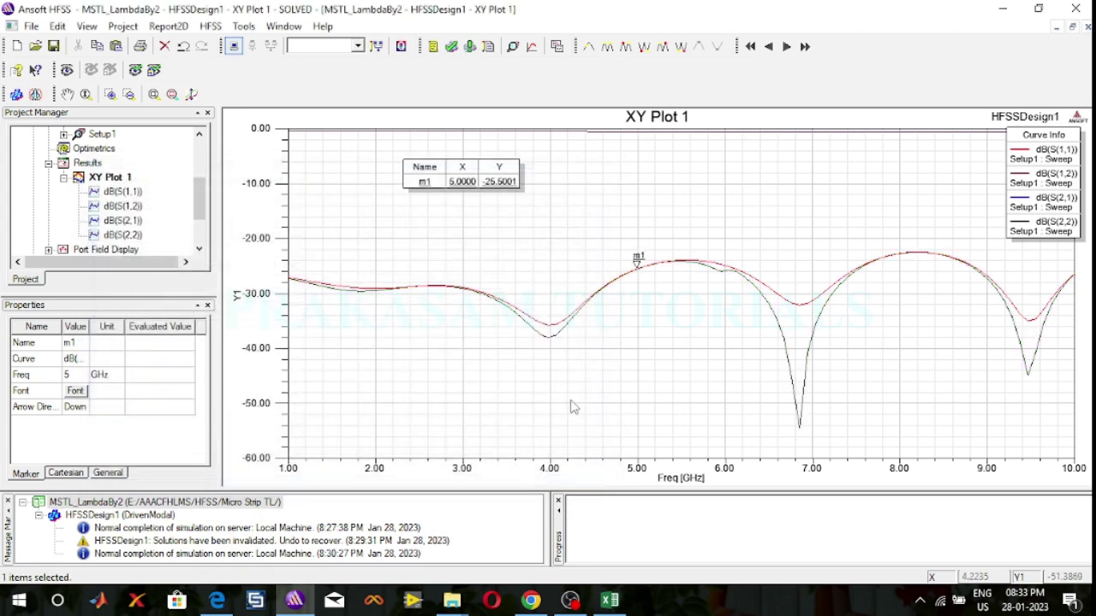
# Set the line width of the dB(S(2,2)) curve to 3.
pyautogui.doubleClick(558, 340)
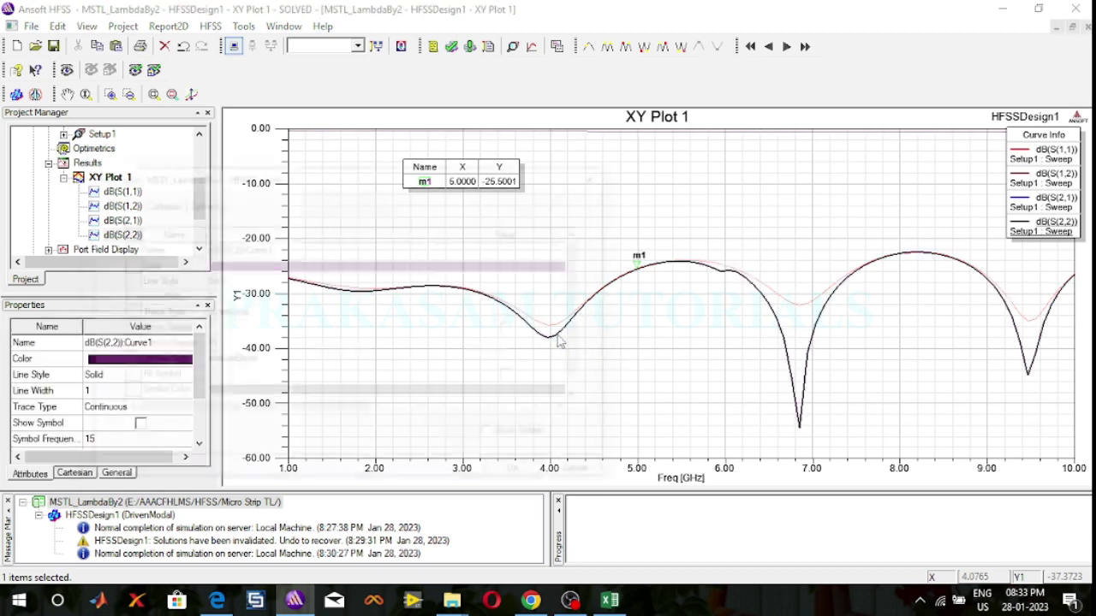
pyautogui.click(216, 295)
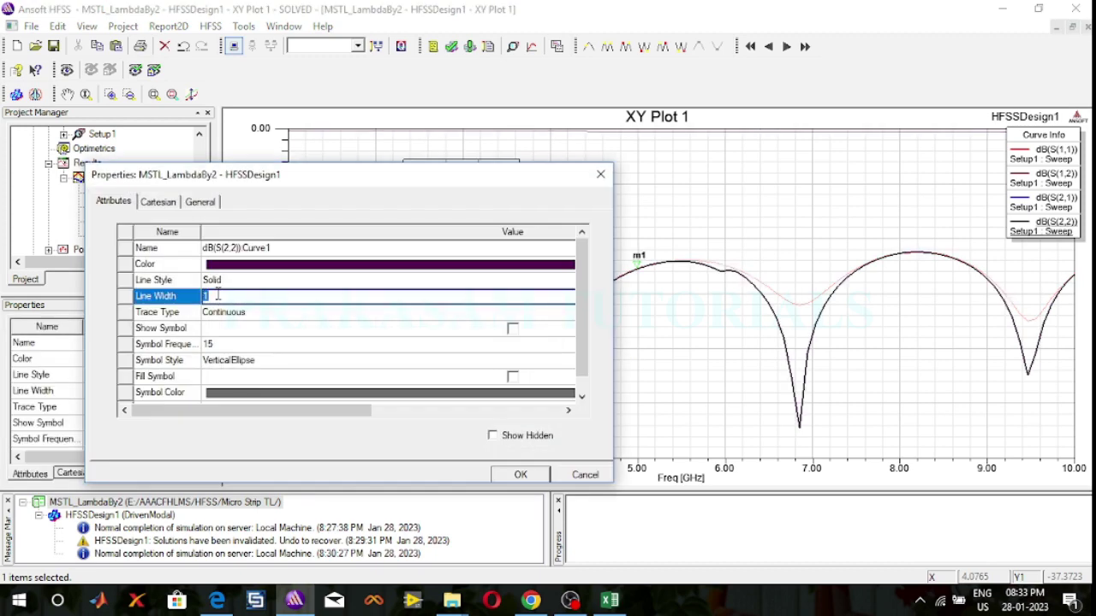
pyautogui.write('3')
pyautogui.click(520, 475)
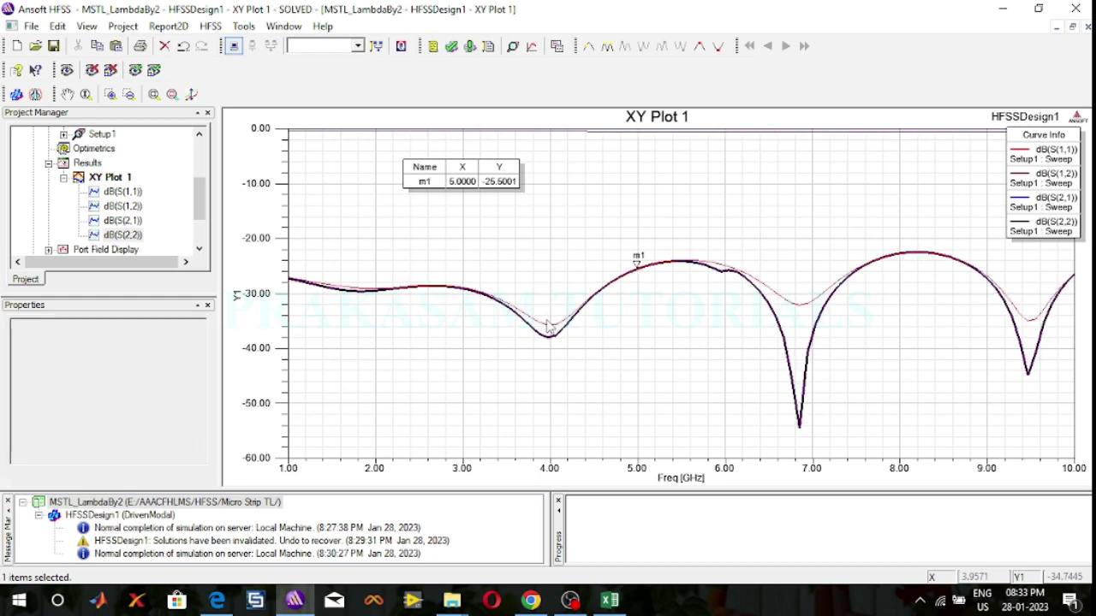
# Set the line width of the dB(S(1,1)) curve to 3.
pyautogui.doubleClick(548, 326)
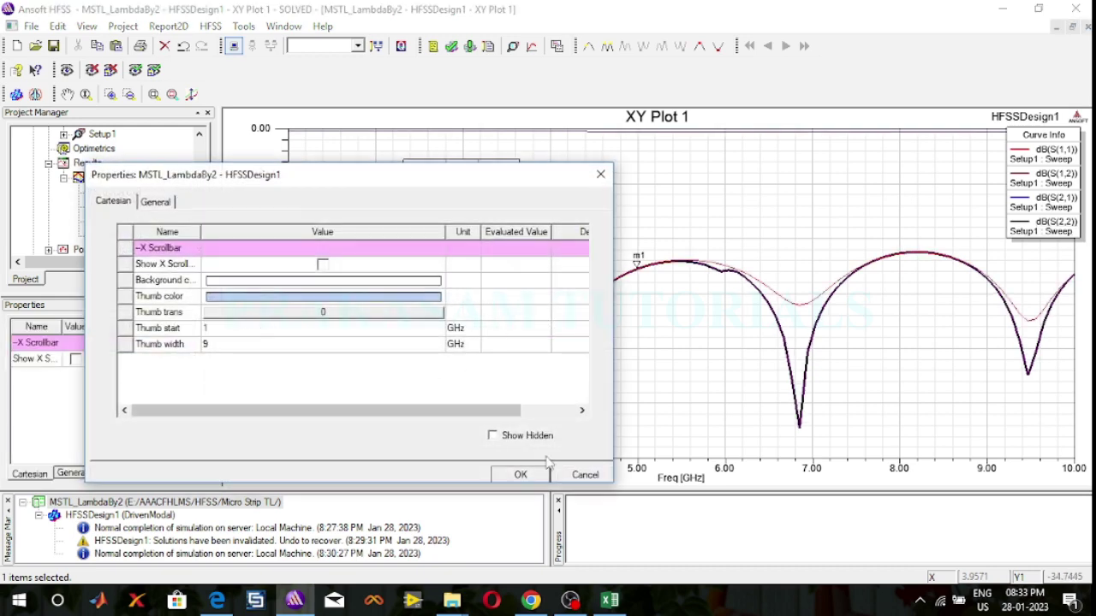
pyautogui.click(521, 474)
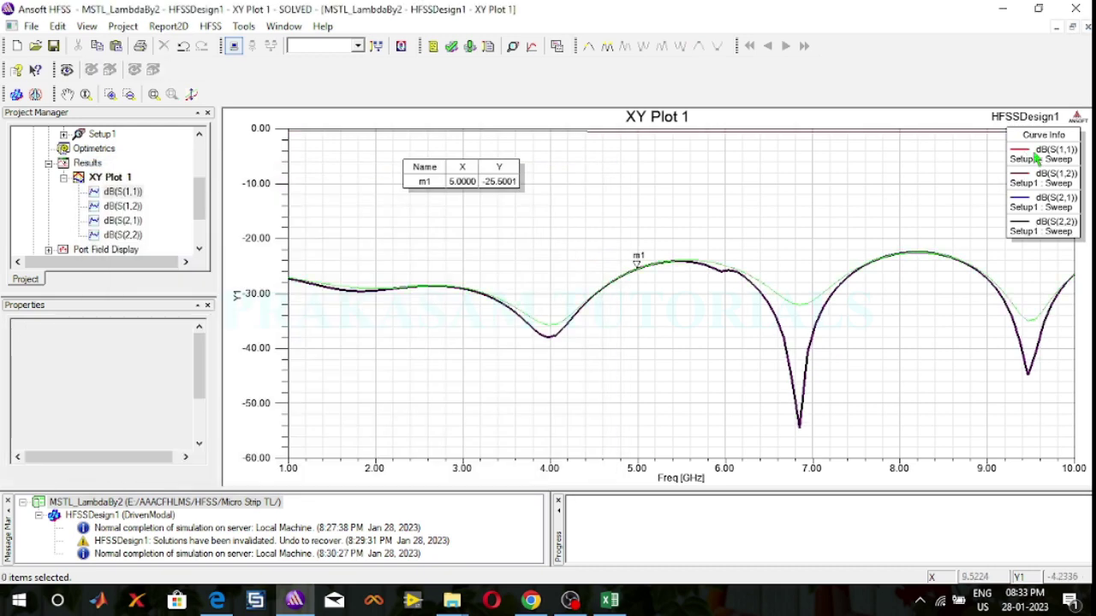
pyautogui.doubleClick(1036, 158)
pyautogui.click(330, 296)
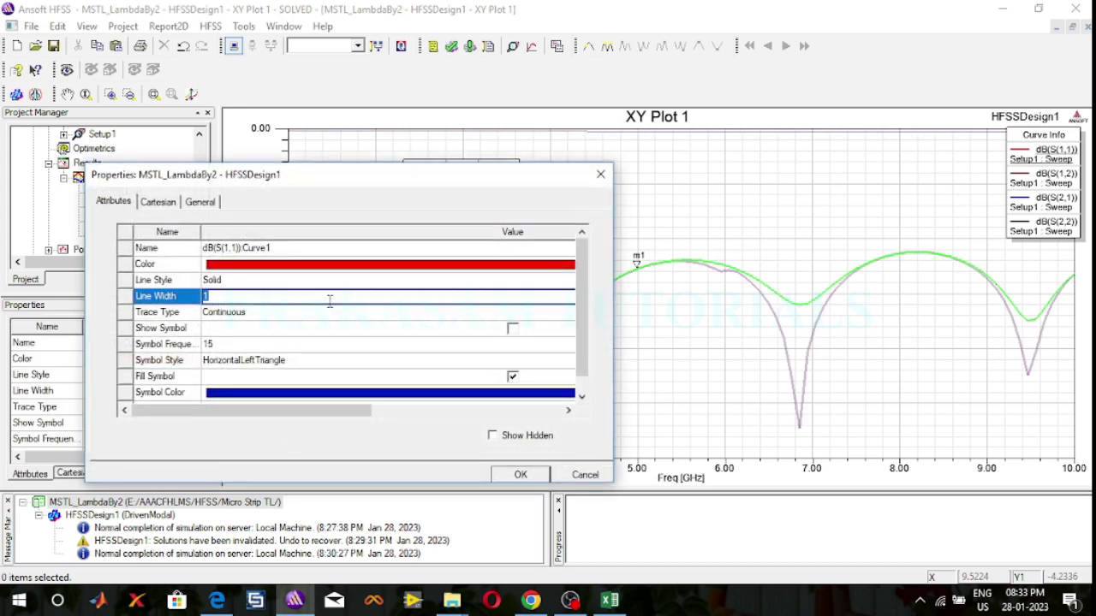
pyautogui.write('3')
pyautogui.click(520, 474)
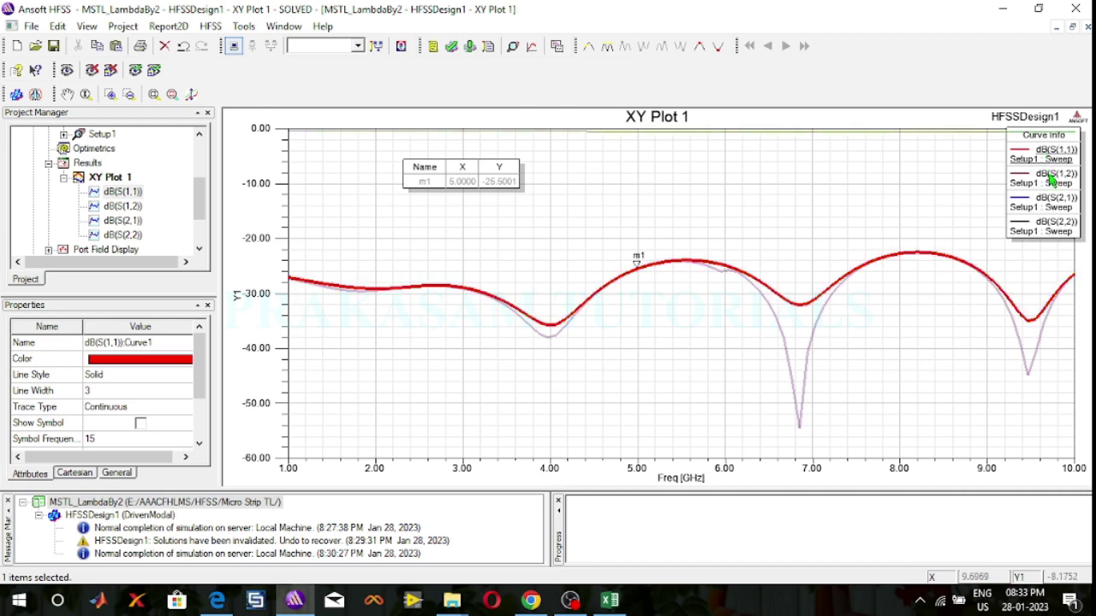
# Highlight the S(1,1), S(1,2), S(2,1) and S(2,2) traces one at a time to compare reflection and transmission.
pyautogui.click(1046, 237)
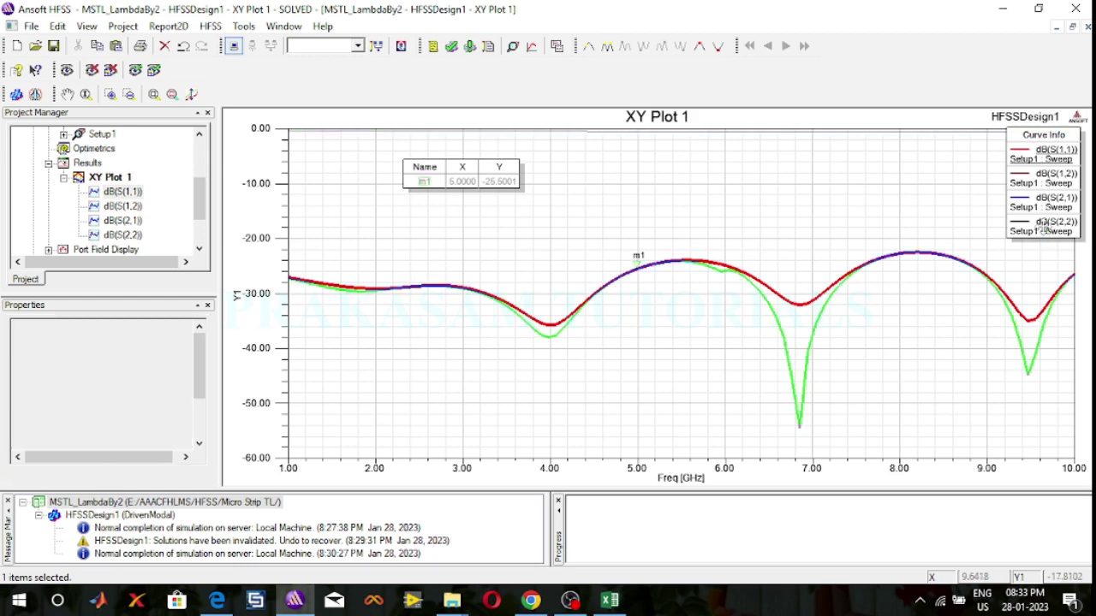
pyautogui.click(1049, 179)
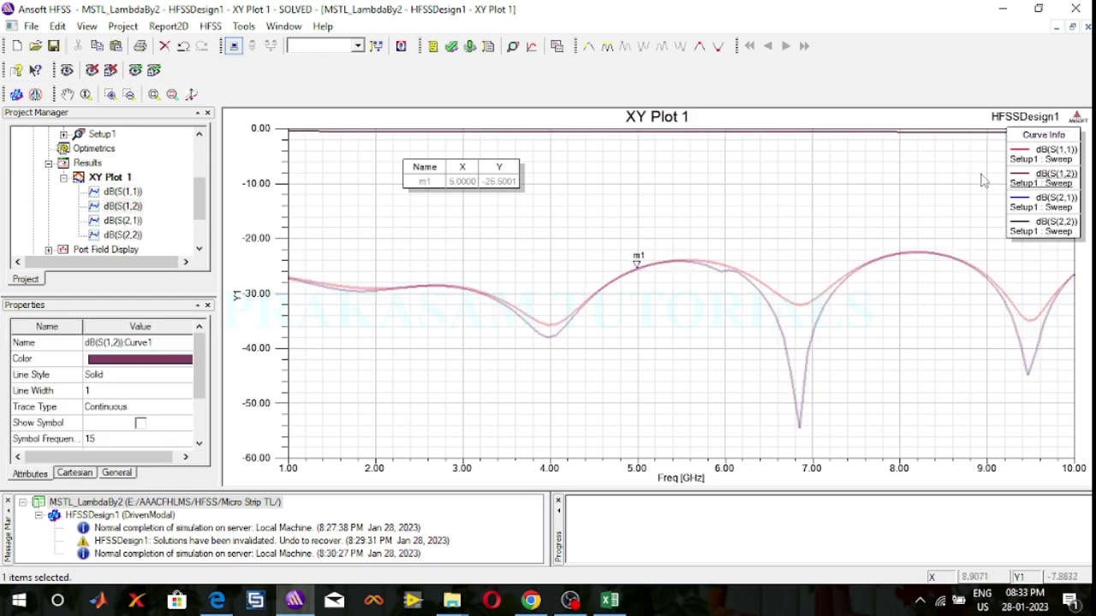
pyautogui.click(1045, 199)
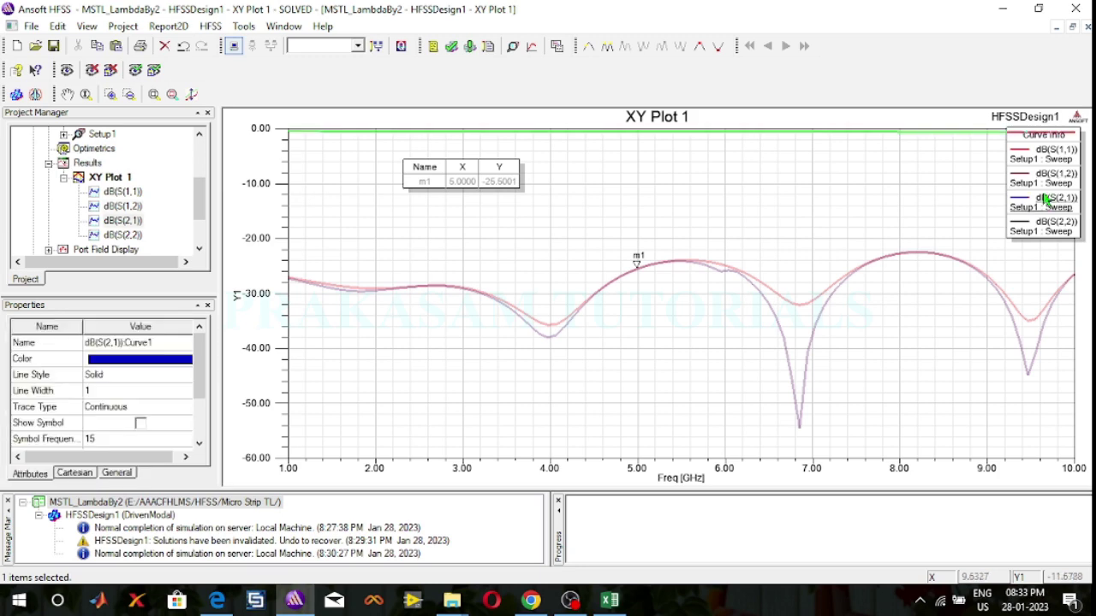
pyautogui.click(1036, 150)
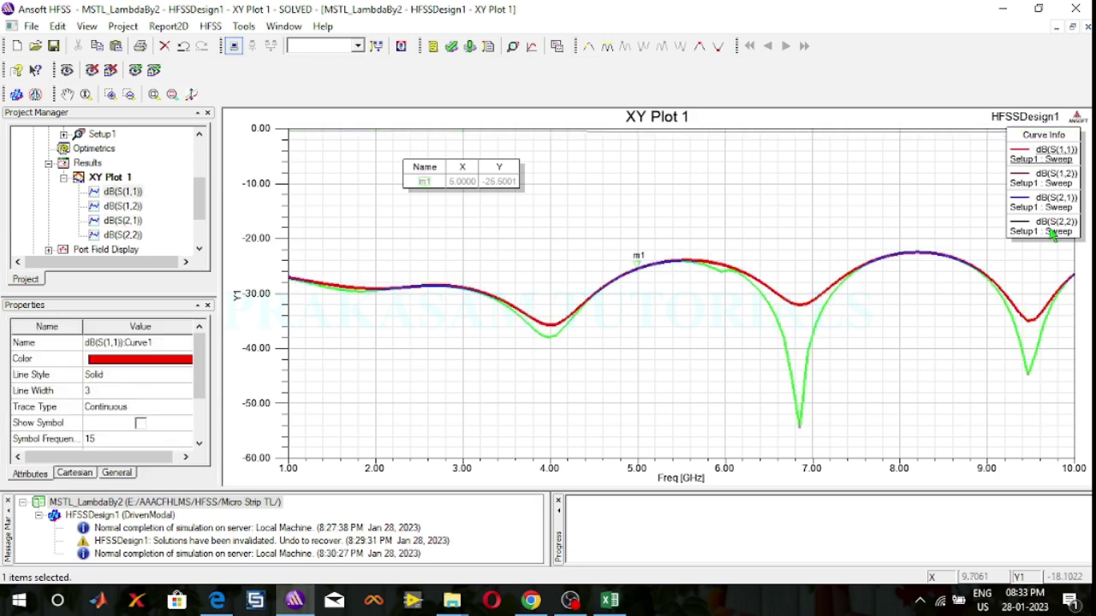
pyautogui.click(1046, 229)
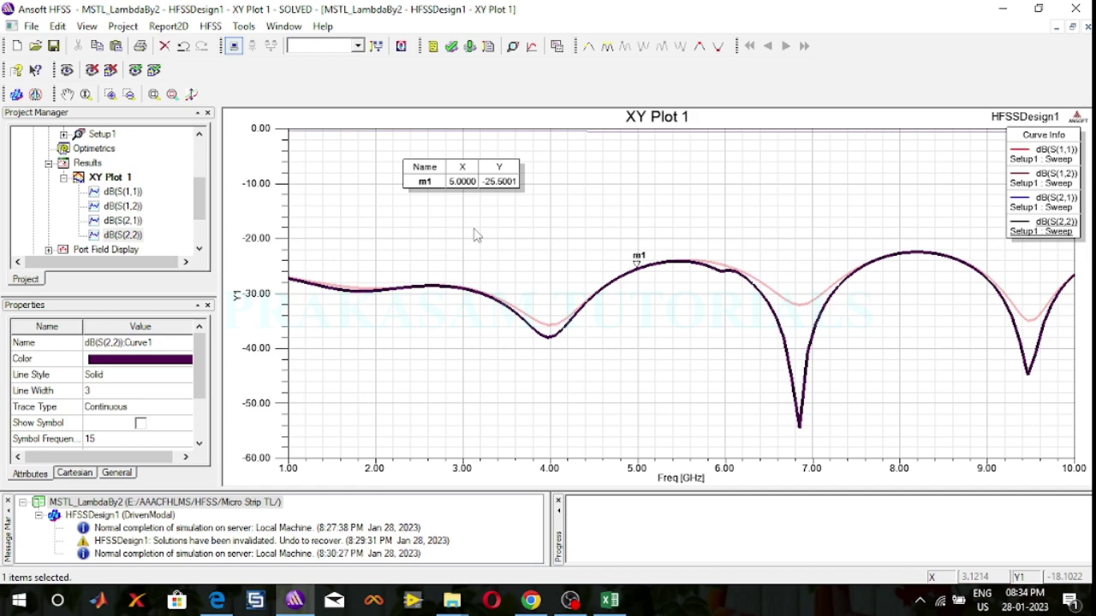
pyautogui.click(1034, 185)
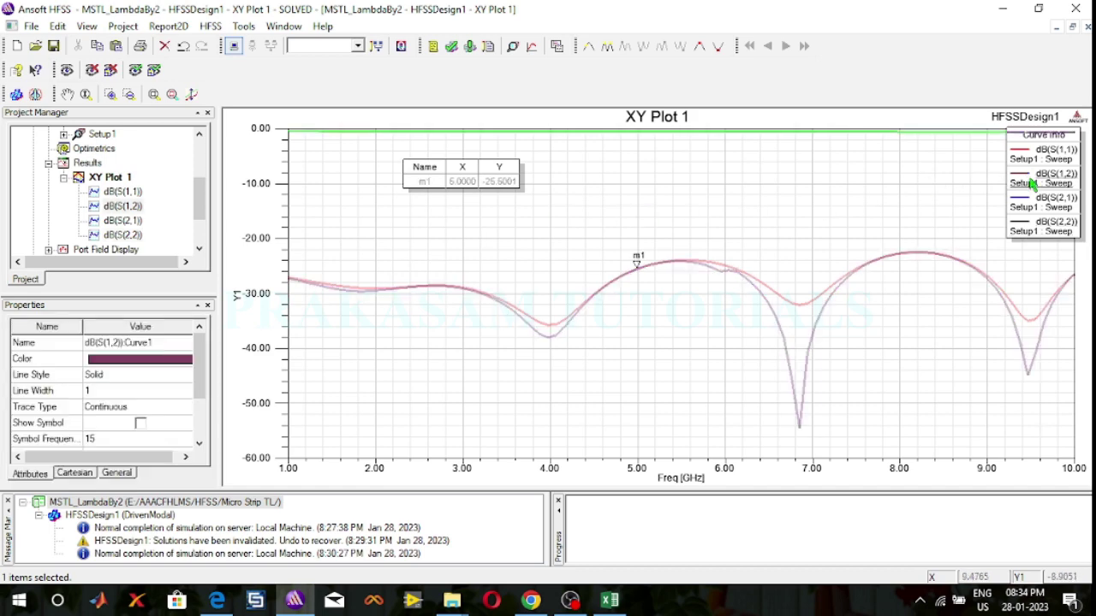
pyautogui.click(1042, 207)
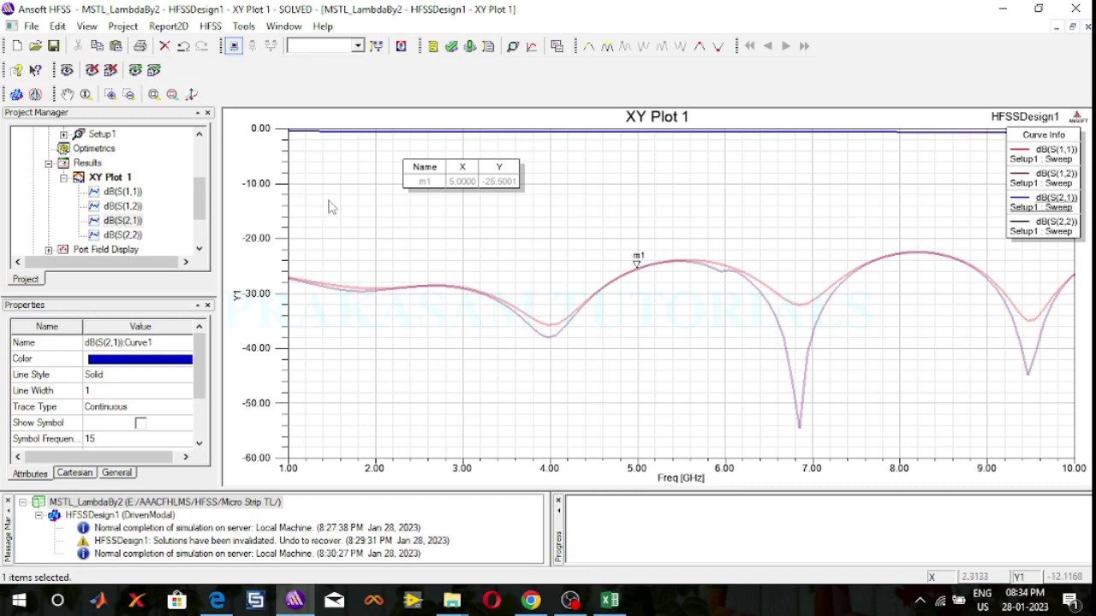
# Create a rectangular modal solution data plot of VSWR(1) and VSWR(2) over frequency for Setup1 : Sweep.
pyautogui.click(63, 177)
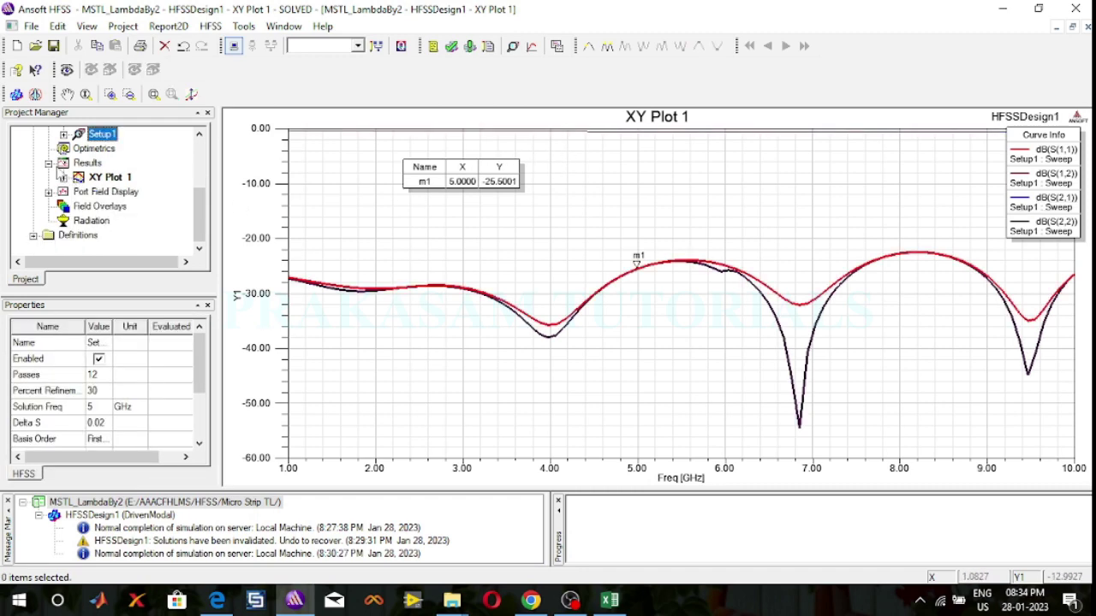
pyautogui.rightClick(86, 164)
pyautogui.moveTo(122, 199)
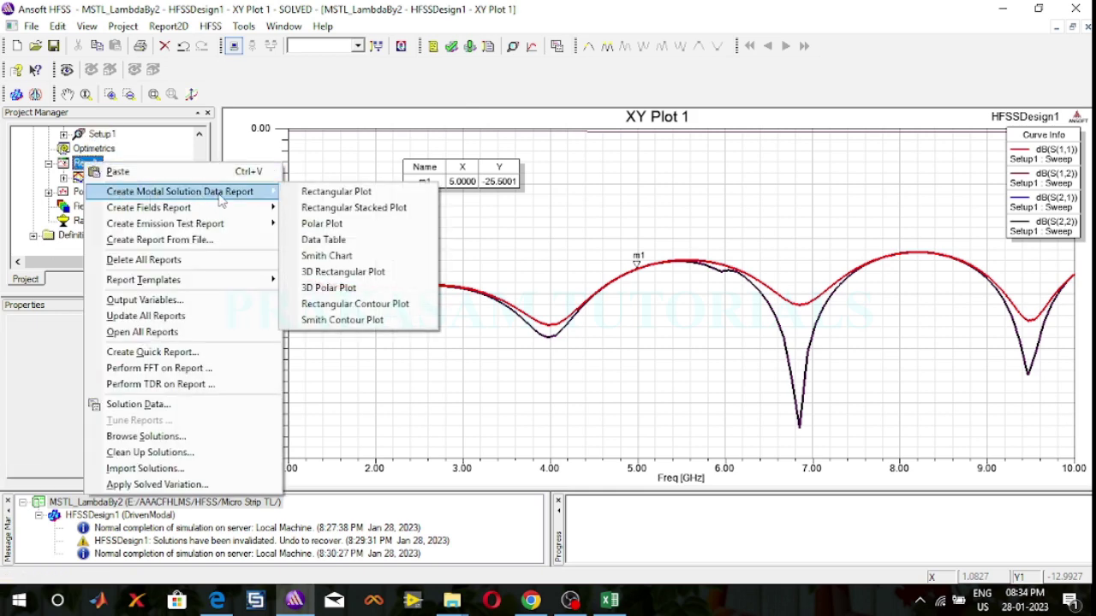
pyautogui.click(330, 195)
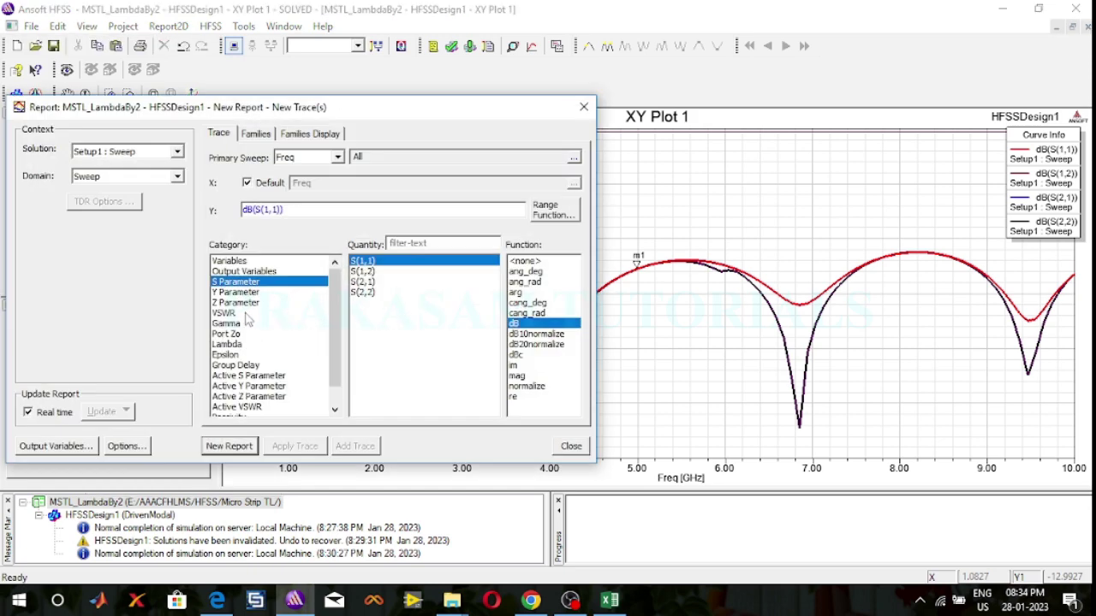
pyautogui.click(229, 314)
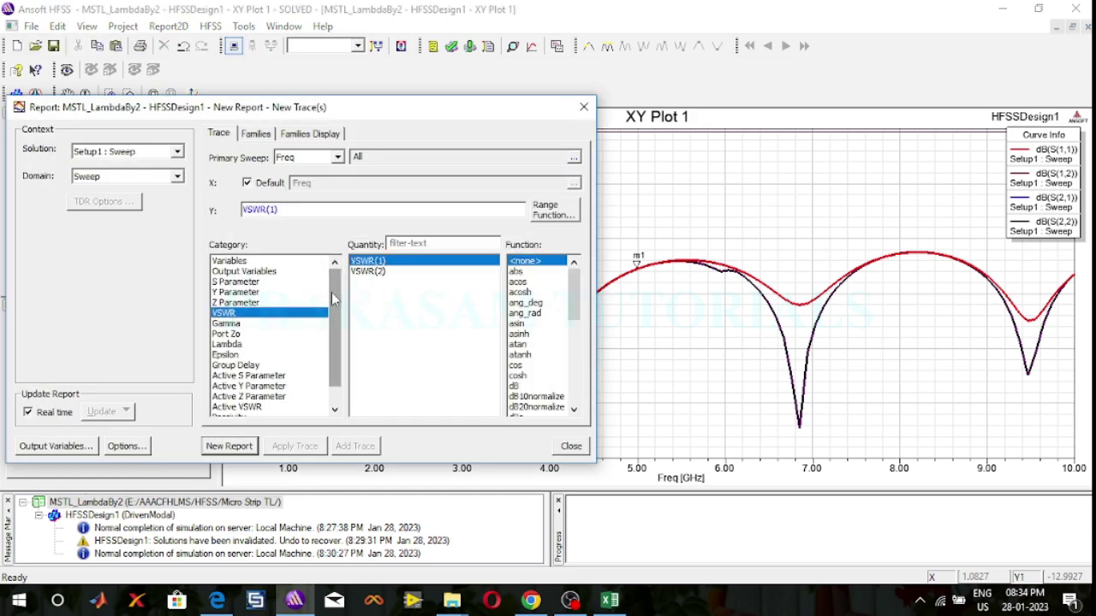
pyautogui.keyDown('ctrl'); pyautogui.click(369, 273); pyautogui.keyUp('ctrl')
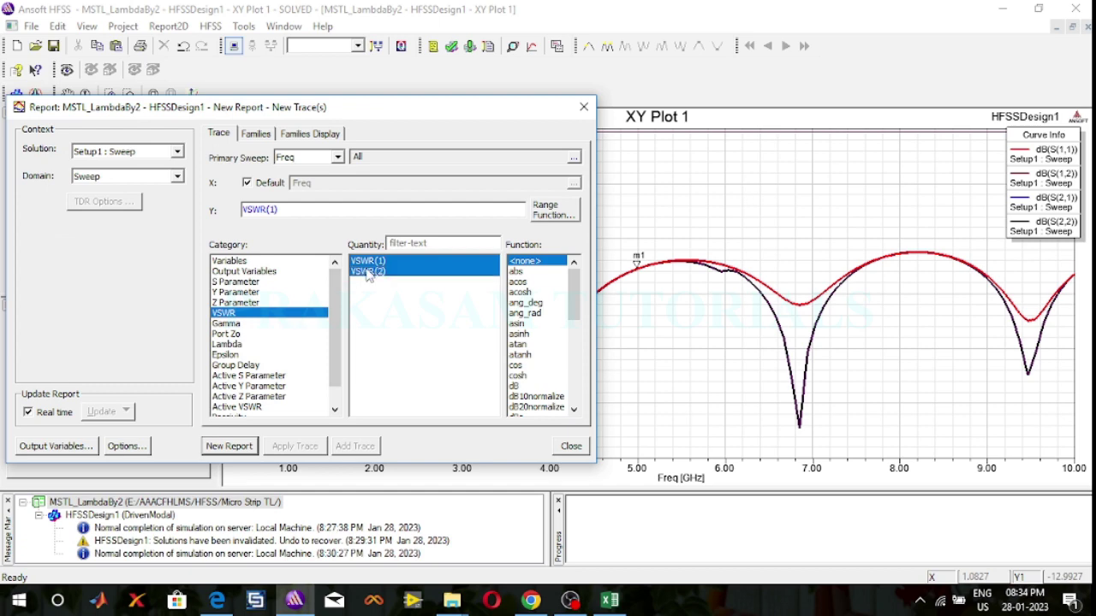
pyautogui.click(231, 446)
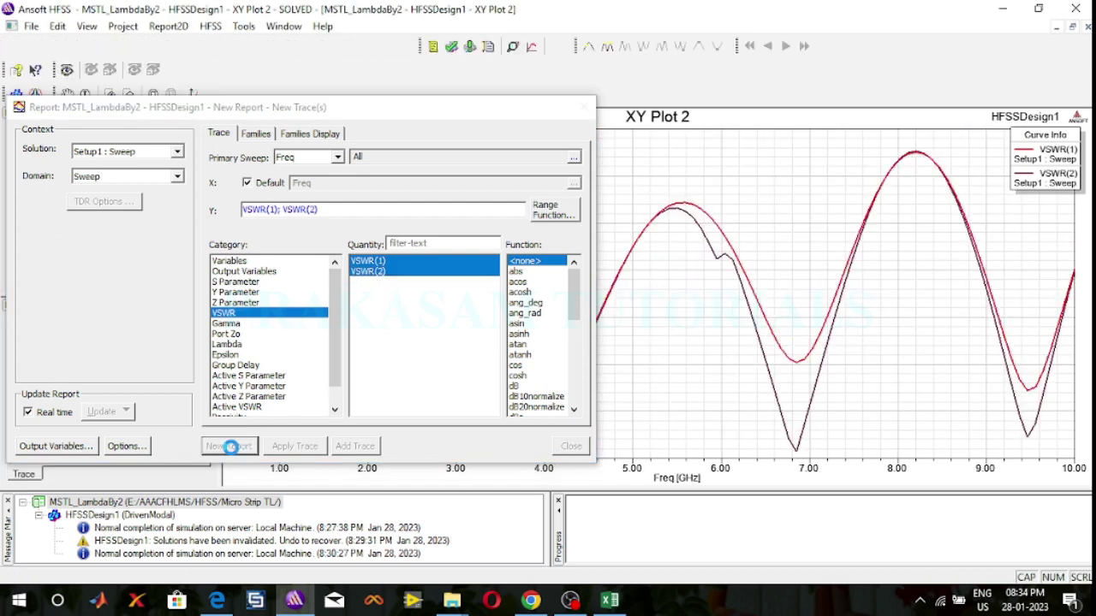
pyautogui.click(584, 107)
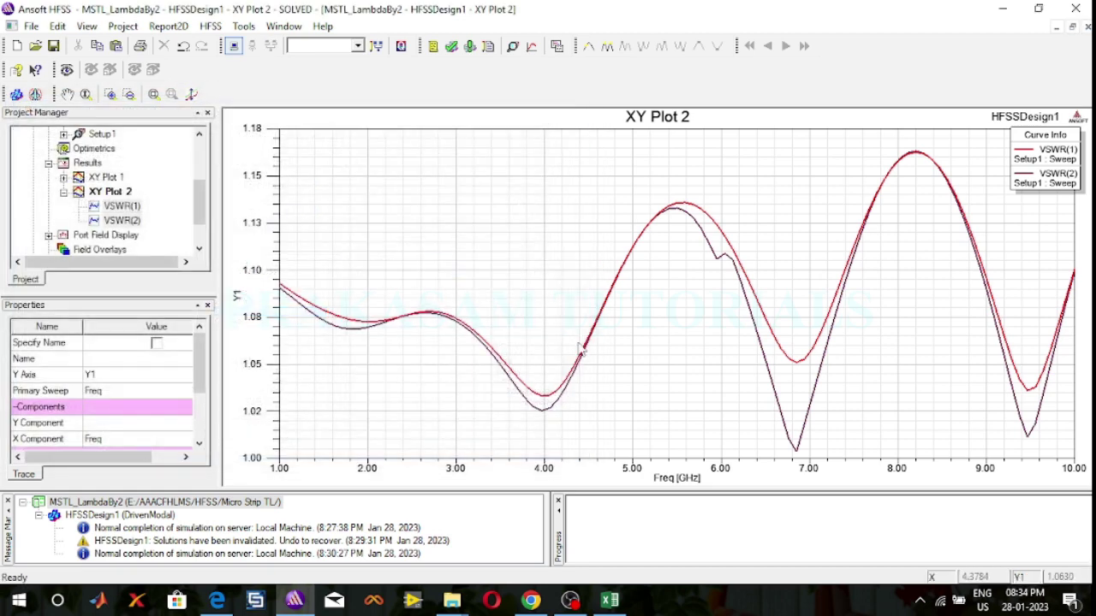
# Set the line width of the VSWR(2) curve to 3.
pyautogui.doubleClick(555, 409)
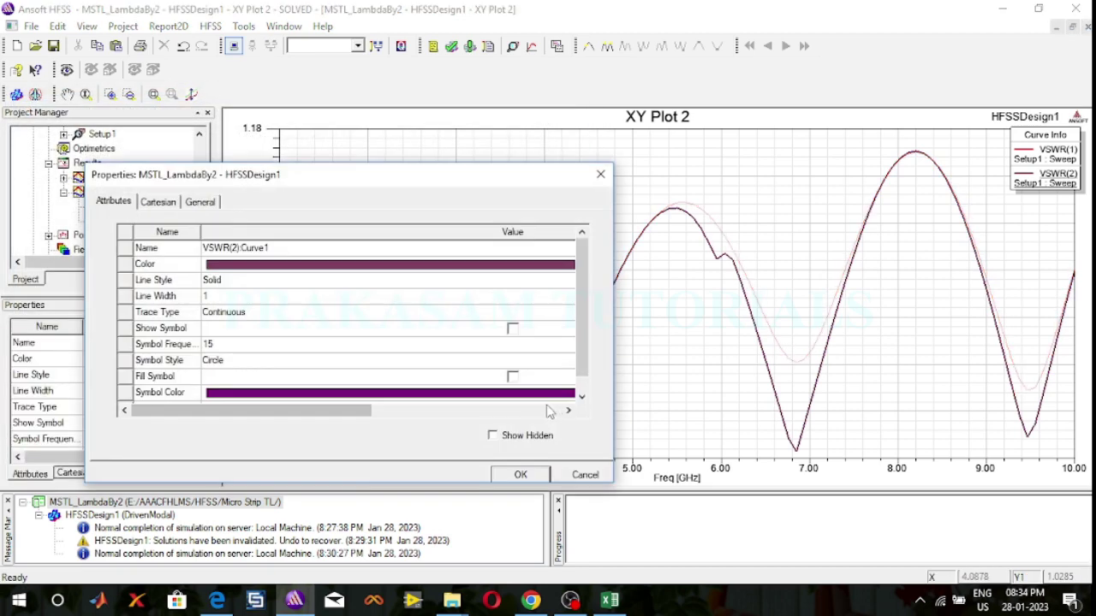
pyautogui.click(253, 296)
pyautogui.write('3')
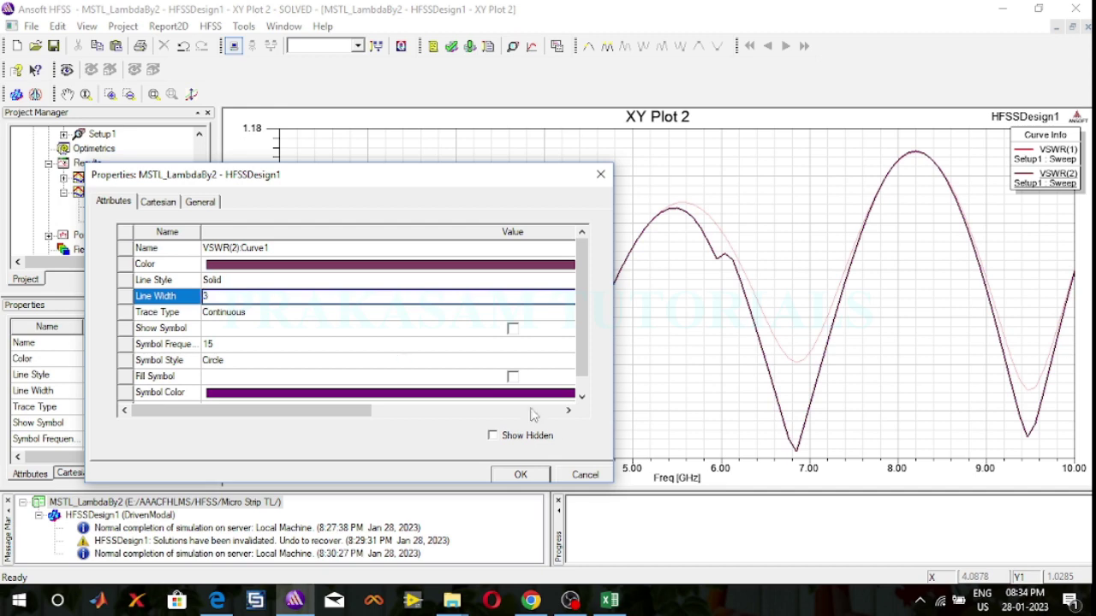
pyautogui.click(518, 473)
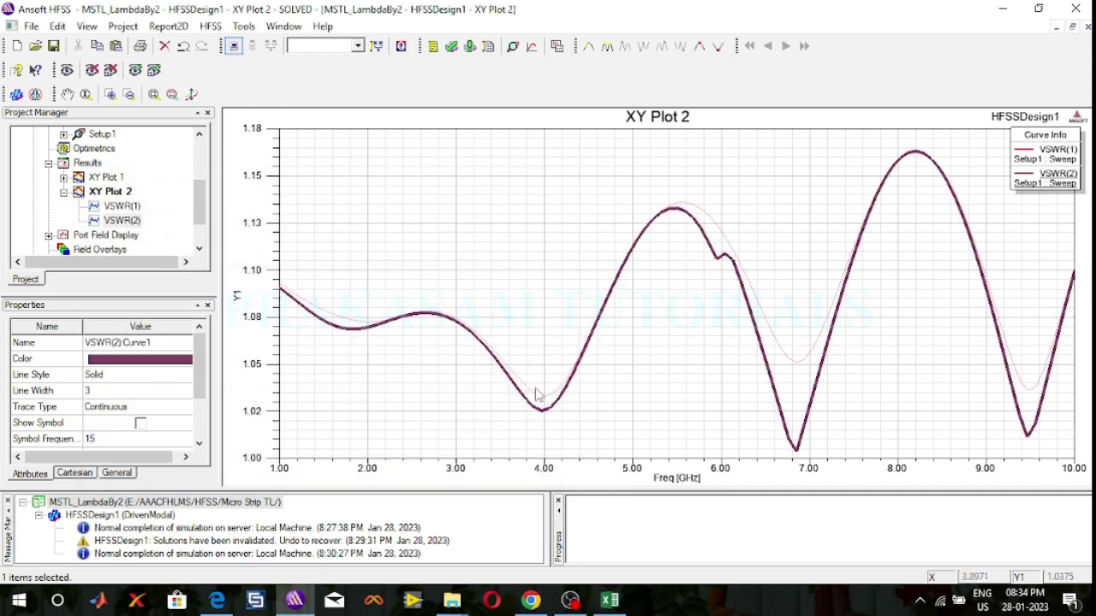
# Set the line width of the VSWR(1) curve to 3.
pyautogui.doubleClick(538, 394)
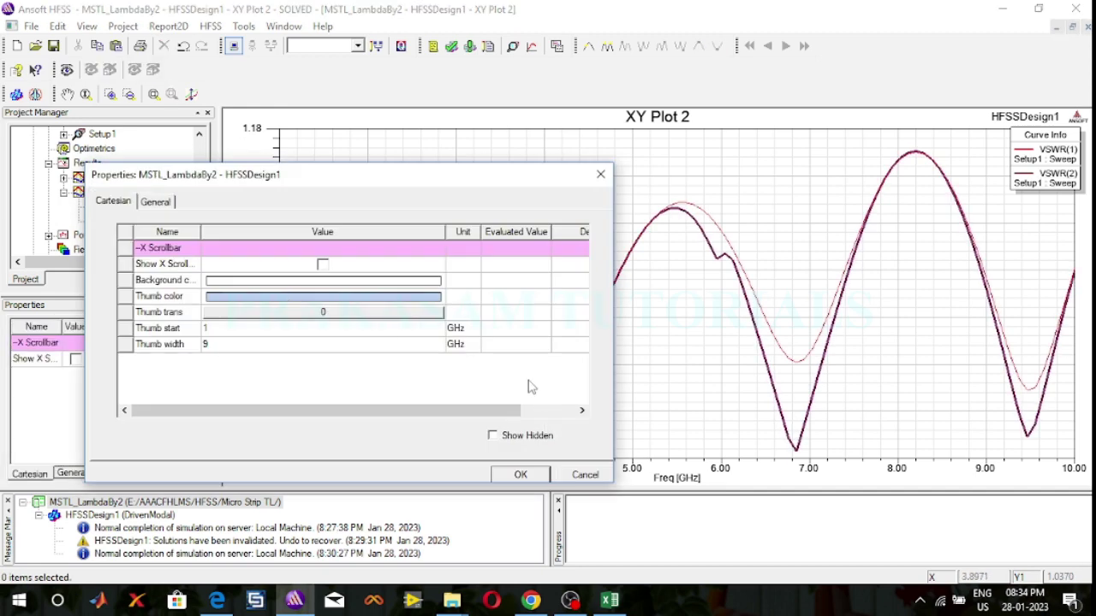
pyautogui.click(590, 475)
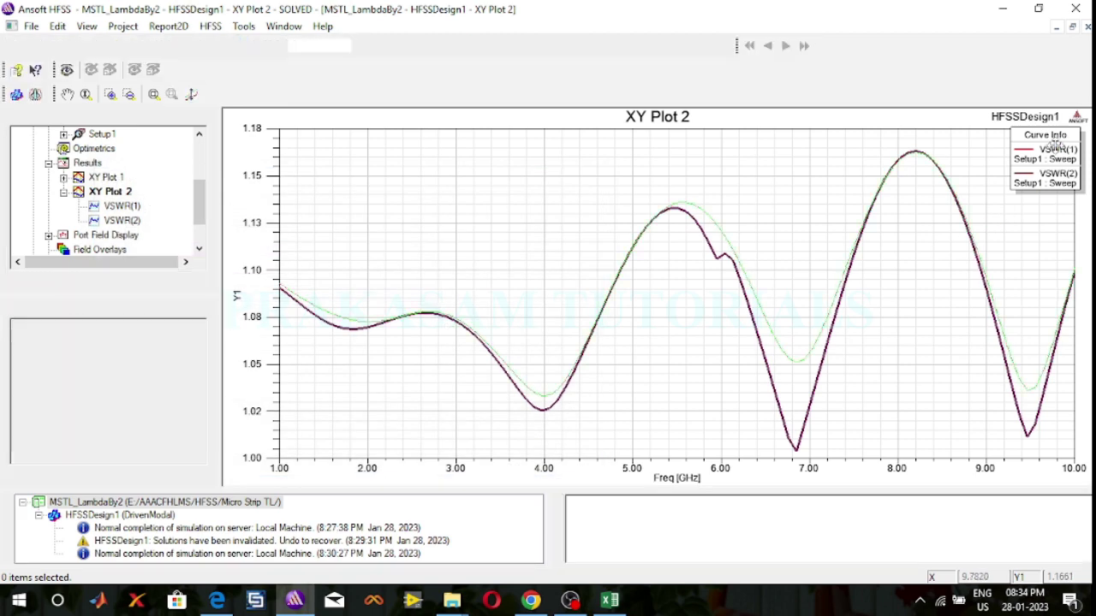
pyautogui.doubleClick(1060, 149)
pyautogui.click(243, 296)
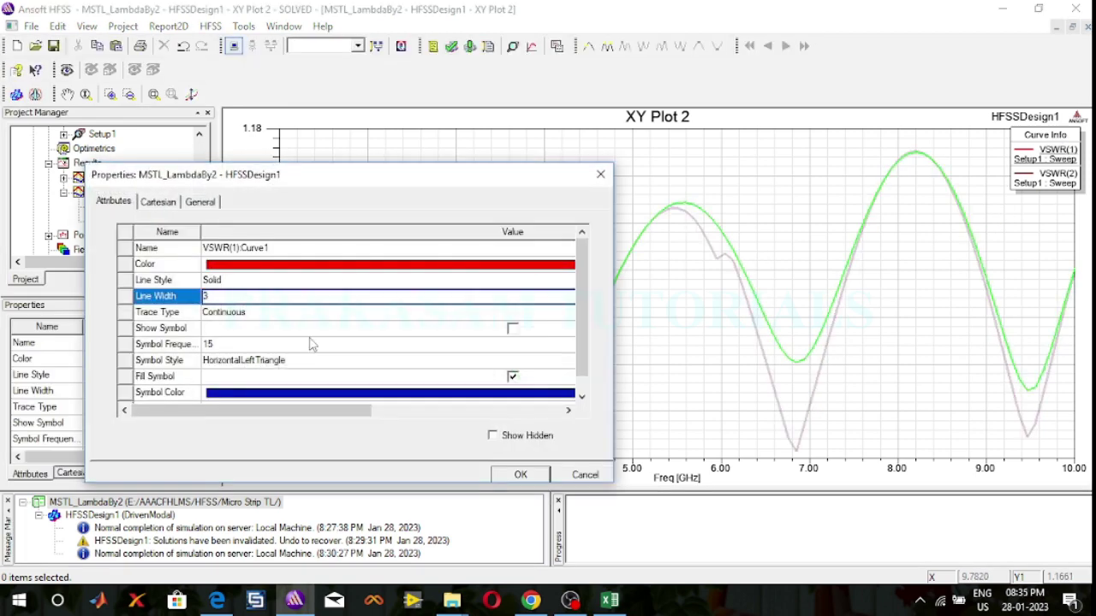
pyautogui.click(519, 474)
pyautogui.click(520, 483)
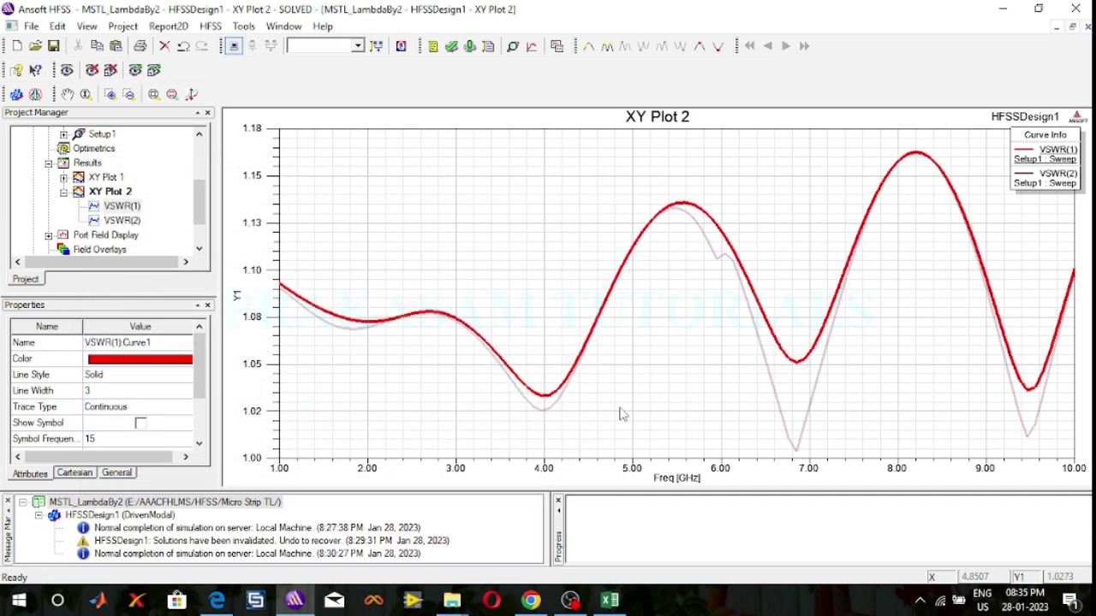
# Add a marker on the VSWR(1) curve at about 4.96 GHz and end marker mode.
pyautogui.rightClick(647, 306)
pyautogui.moveTo(668, 313)
pyautogui.click(805, 272)
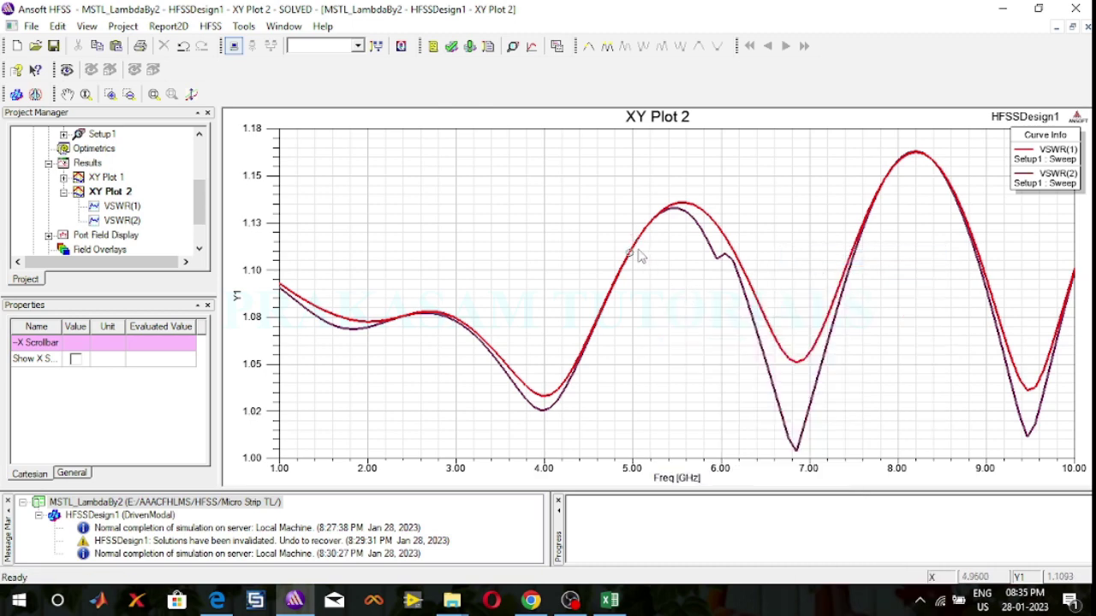
pyautogui.click(637, 250)
pyautogui.rightClick(501, 222)
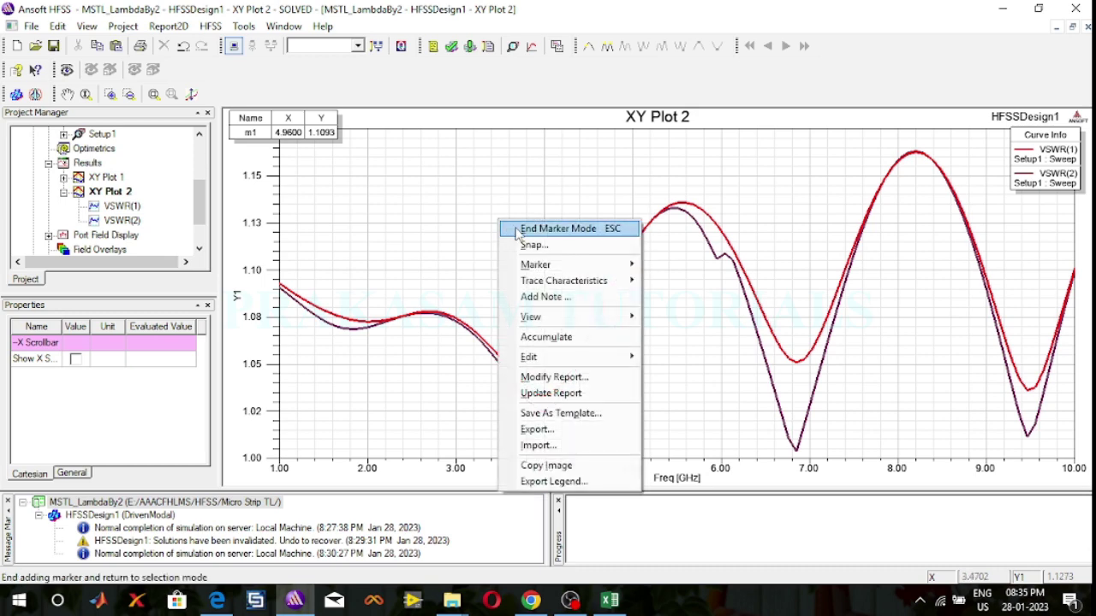
pyautogui.click(527, 230)
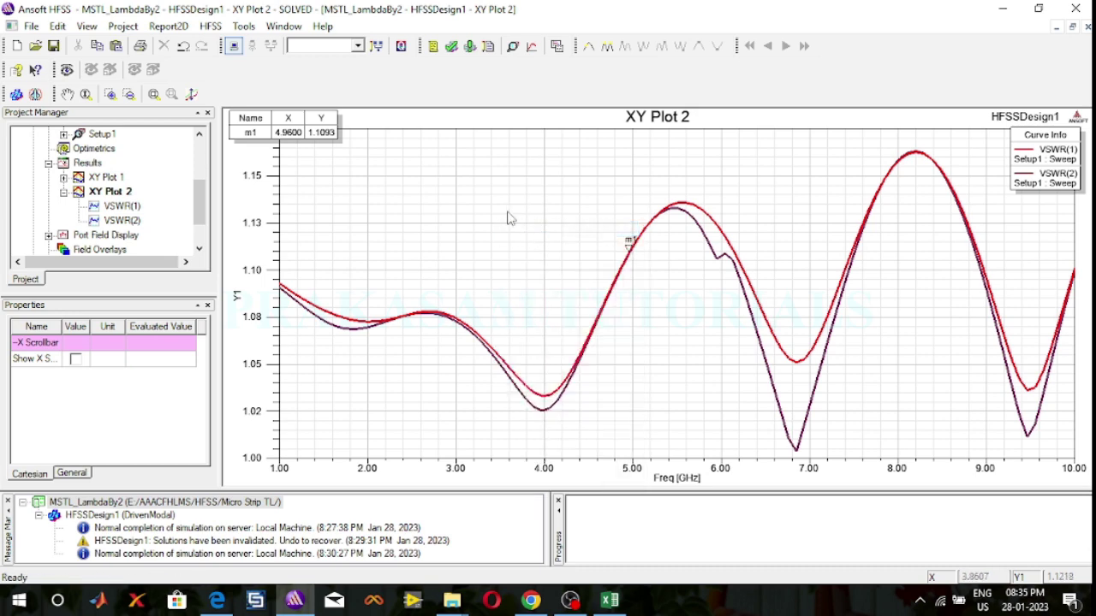
# Set the frequency of marker m1 on the VSWR plot to 5 GHz.
pyautogui.doubleClick(285, 134)
pyautogui.click(228, 281)
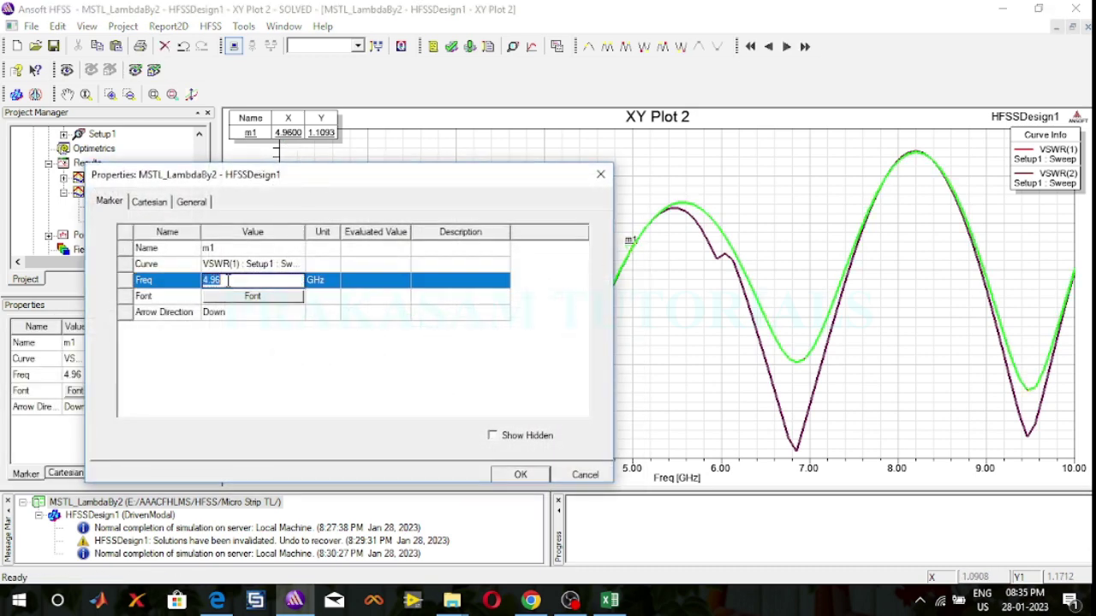
pyautogui.write('5')
pyautogui.click(521, 474)
pyautogui.click(645, 333)
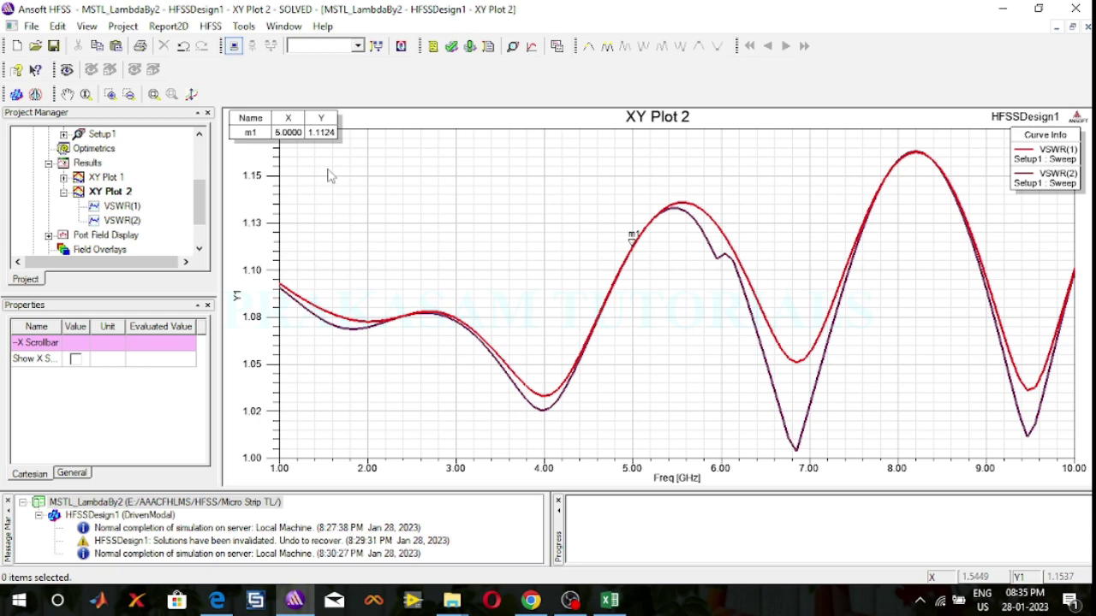
# Rename the XY Plot 1 report to "S Parameter".
pyautogui.click(118, 181)
pyautogui.rightClick(118, 180)
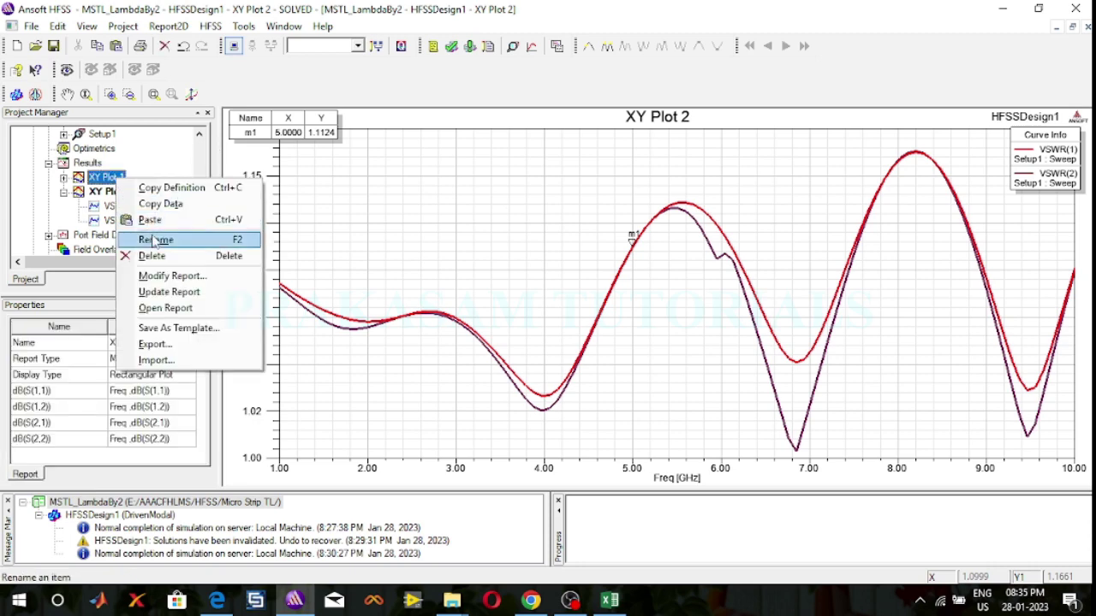
pyautogui.click(154, 239)
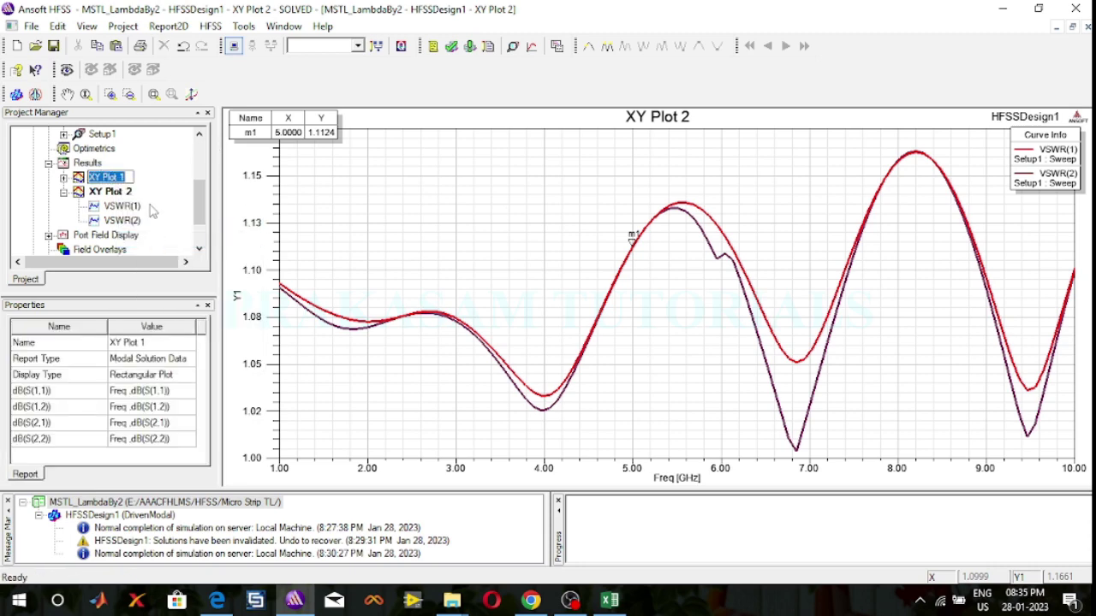
pyautogui.write('S Parameter')
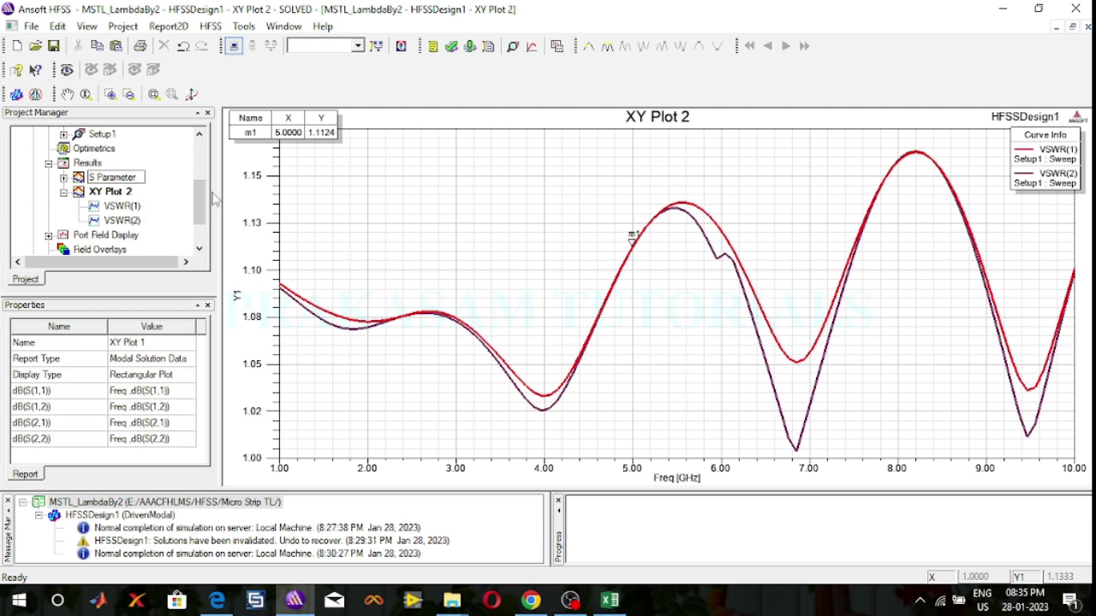
pyautogui.press('Return')
# Rename the XY Plot 2 report to "VSWR" and collapse its trace list.
pyautogui.click(129, 192)
pyautogui.rightClick(126, 191)
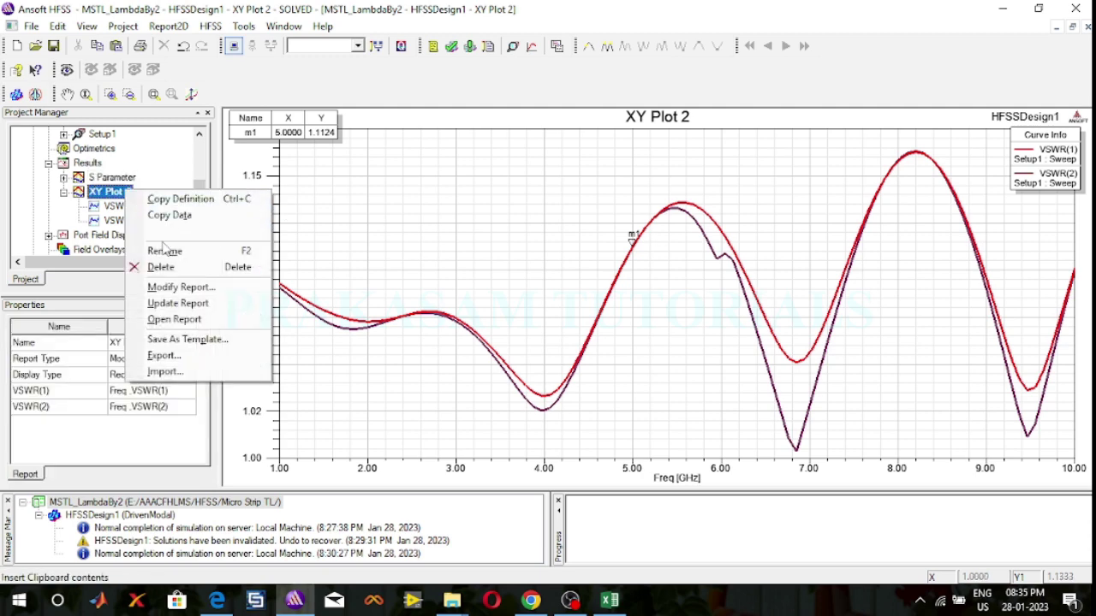
pyautogui.click(164, 251)
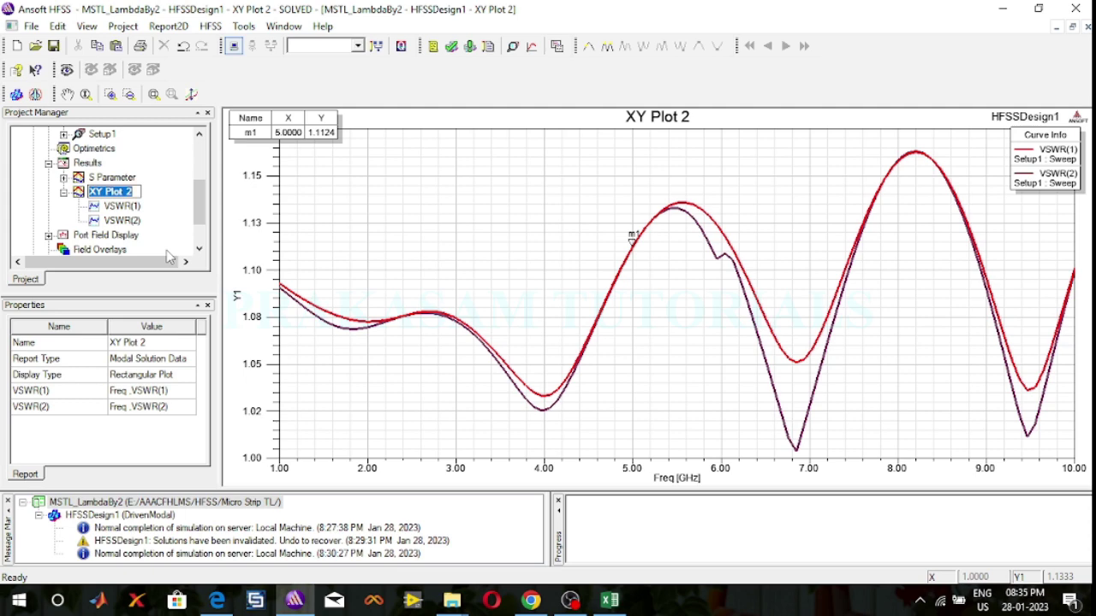
pyautogui.write('VSWR')
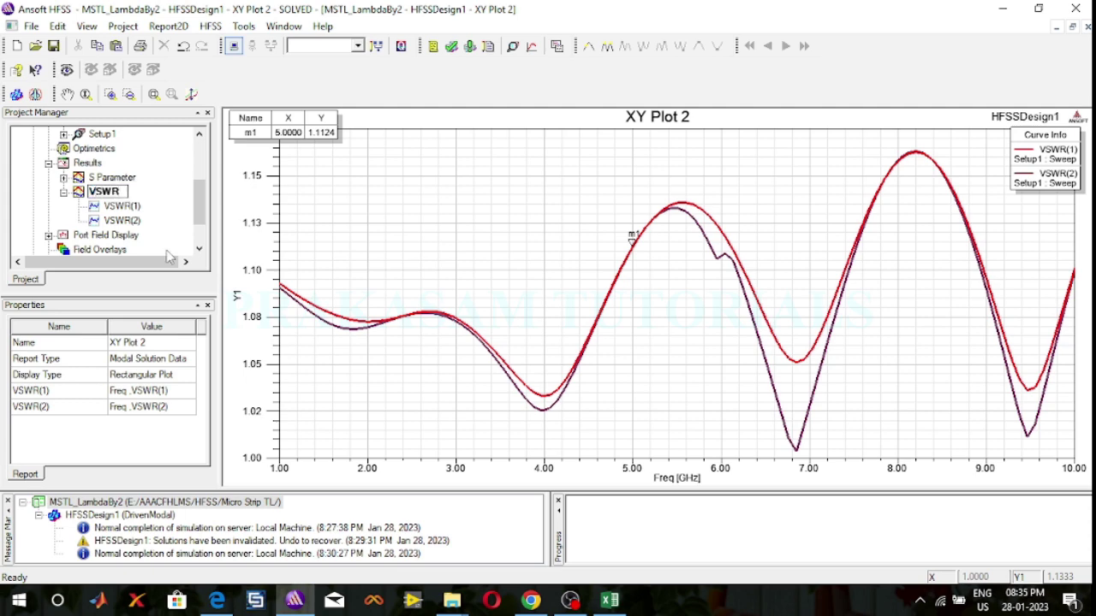
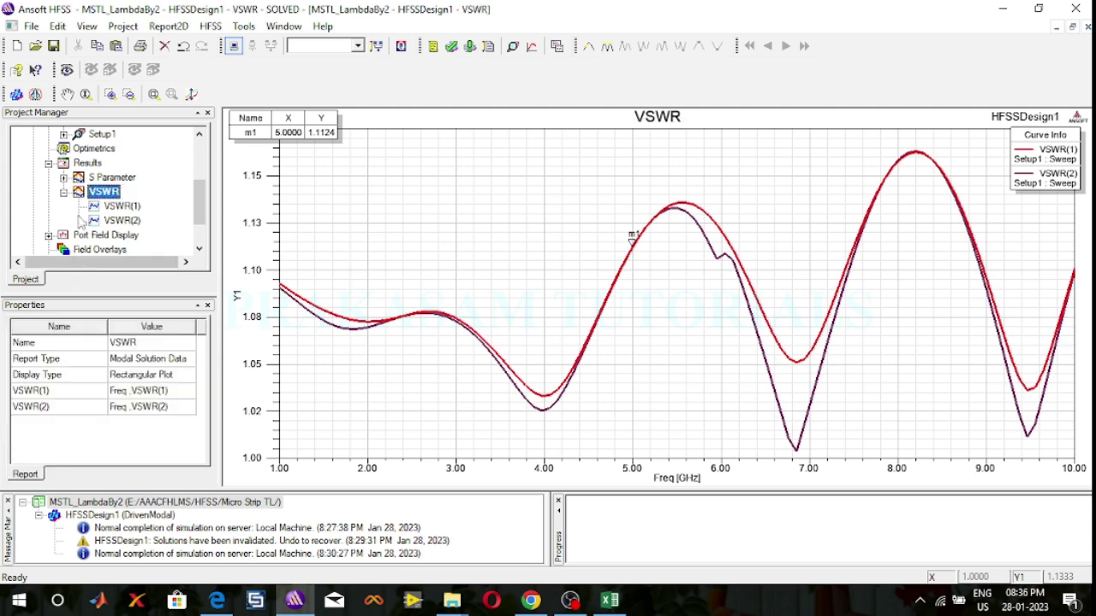
pyautogui.click(64, 192)
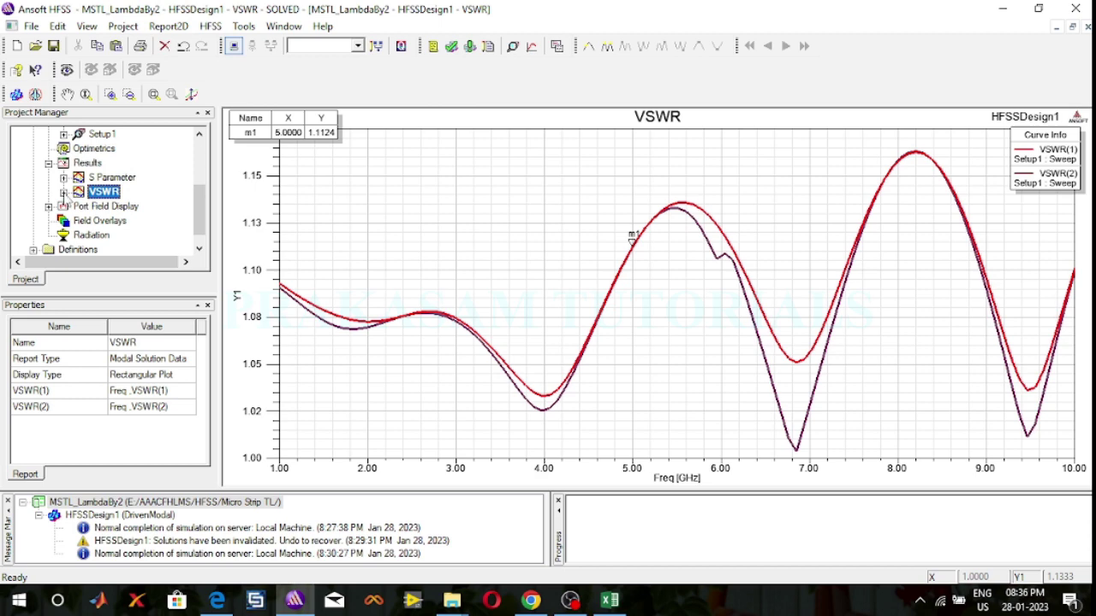
# Insert an infinite sphere far-field setup with phi from 0 to 360 deg and theta from 0 to 360 deg, both in 5 deg steps.
pyautogui.rightClick(92, 235)
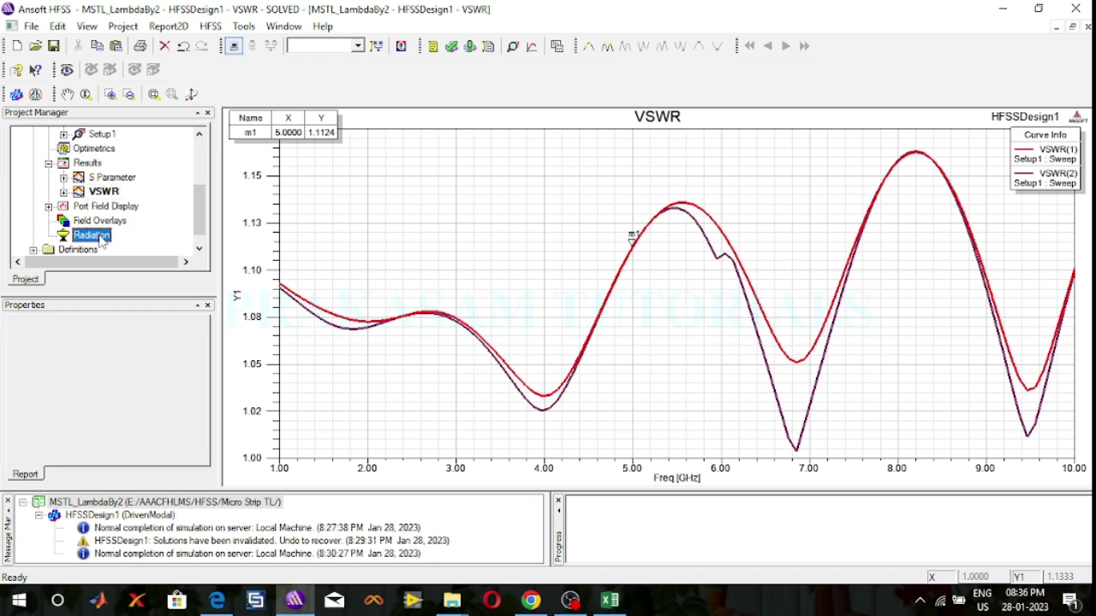
pyautogui.moveTo(162, 250)
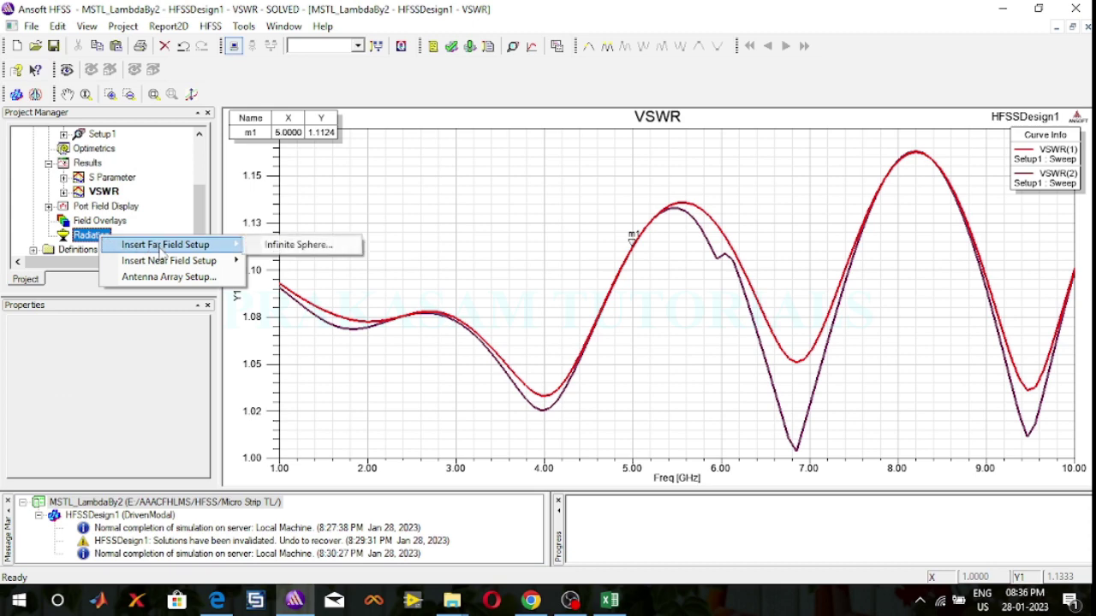
pyautogui.click(298, 246)
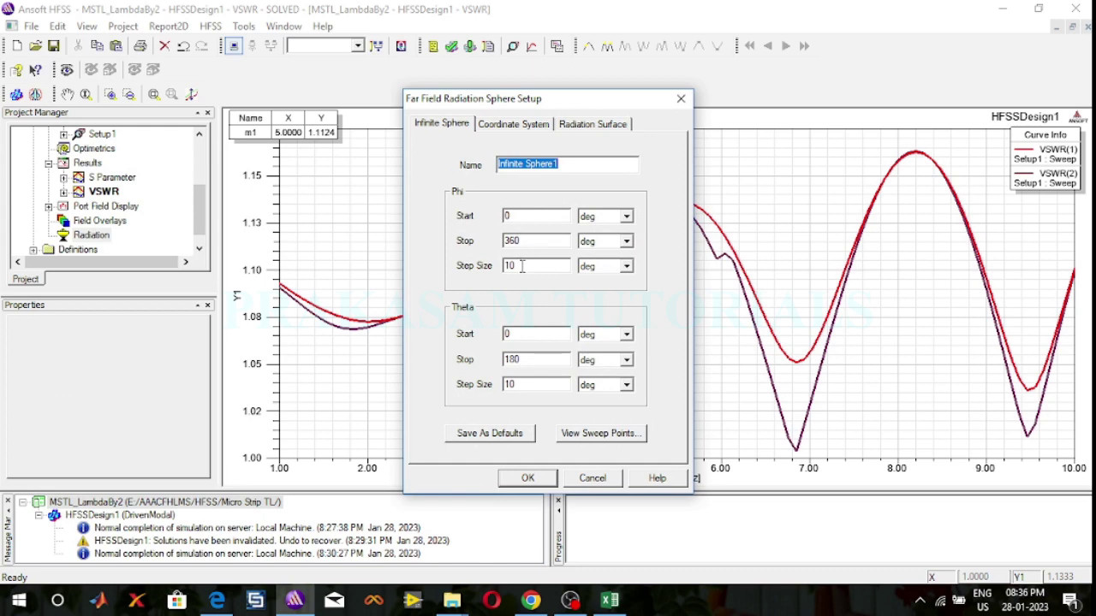
pyautogui.moveTo(522, 266); pyautogui.dragTo(495, 266)
pyautogui.write('5')
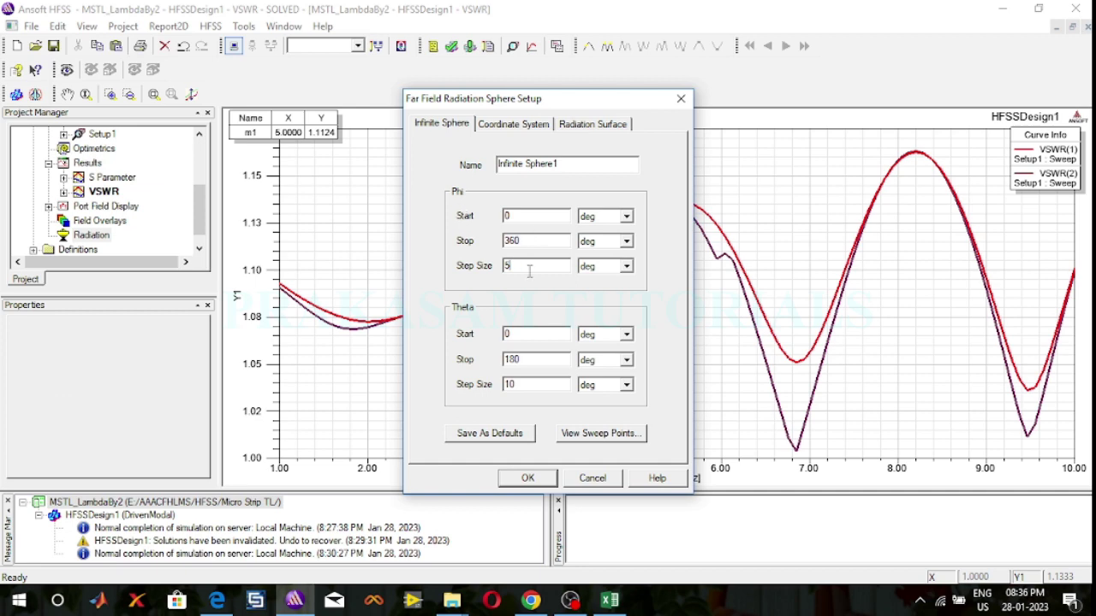
pyautogui.moveTo(526, 359); pyautogui.dragTo(505, 362)
pyautogui.write('360')
pyautogui.write('5')
pyautogui.click(527, 478)
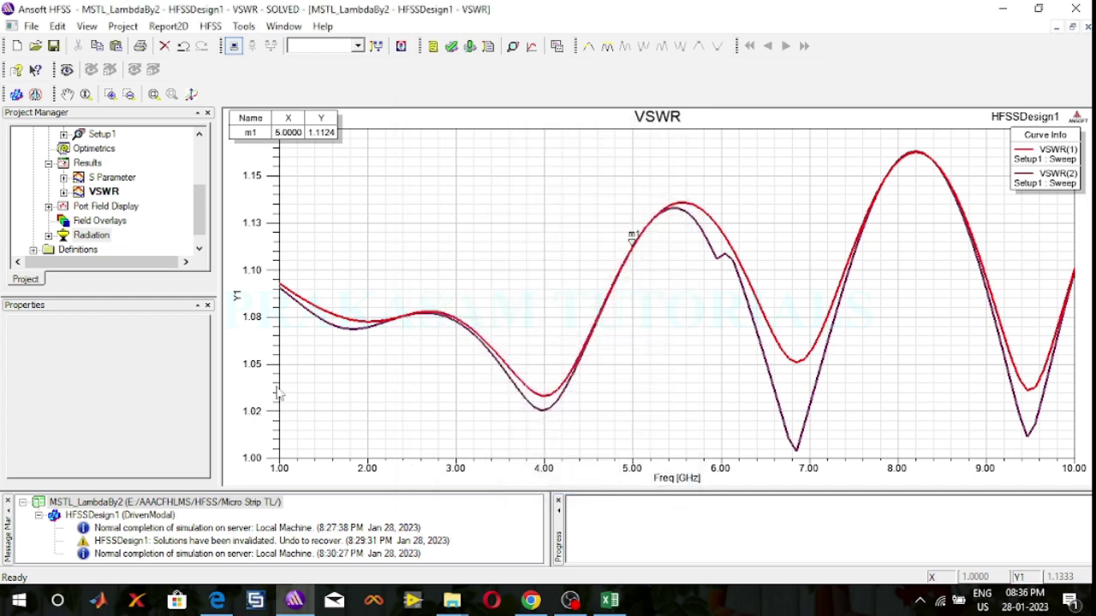
pyautogui.click(49, 236)
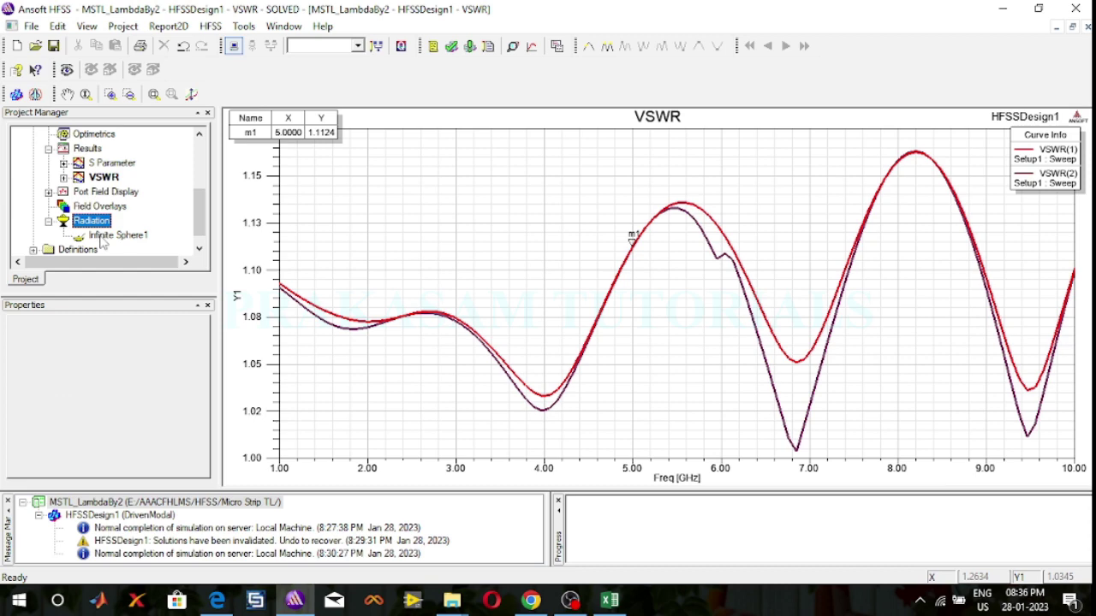
pyautogui.click(48, 222)
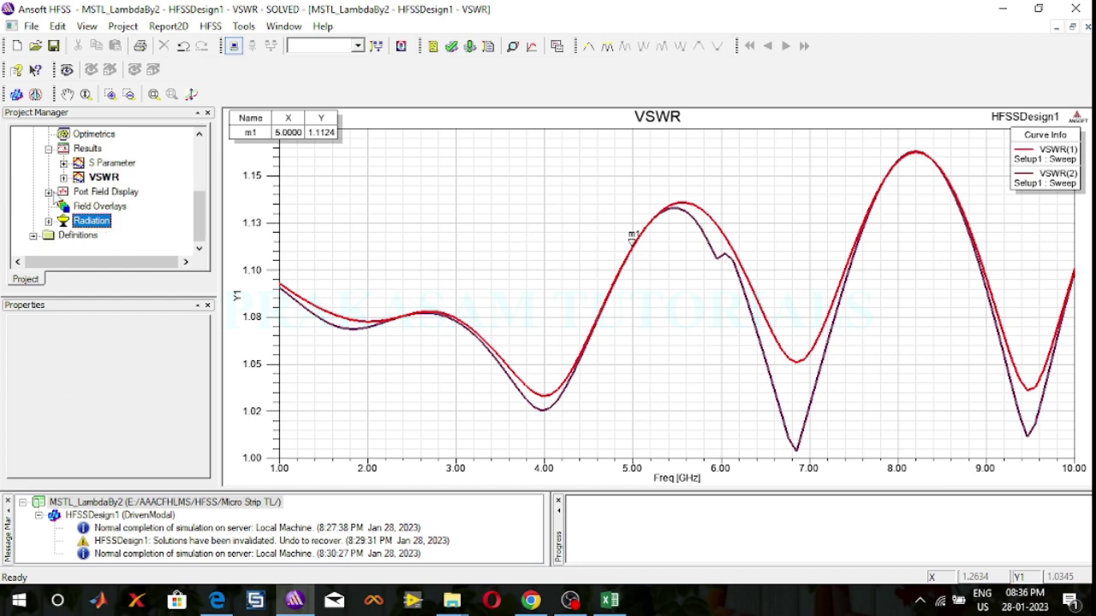
# Start a far-field radiation pattern report with the Gain category and GainTotal as the magnitude.
pyautogui.rightClick(88, 151)
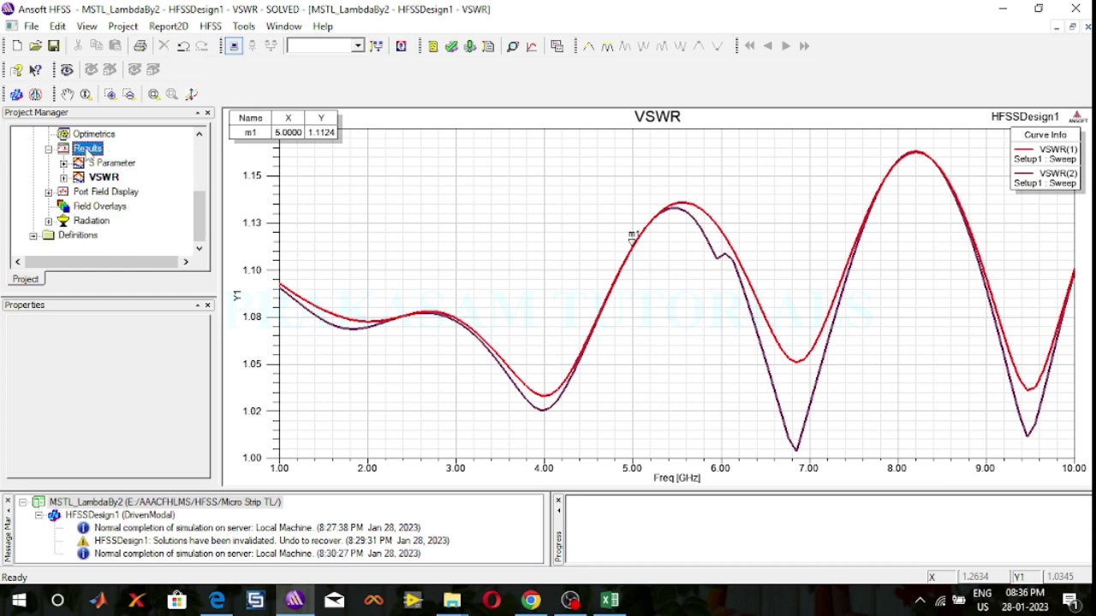
pyautogui.moveTo(124, 219)
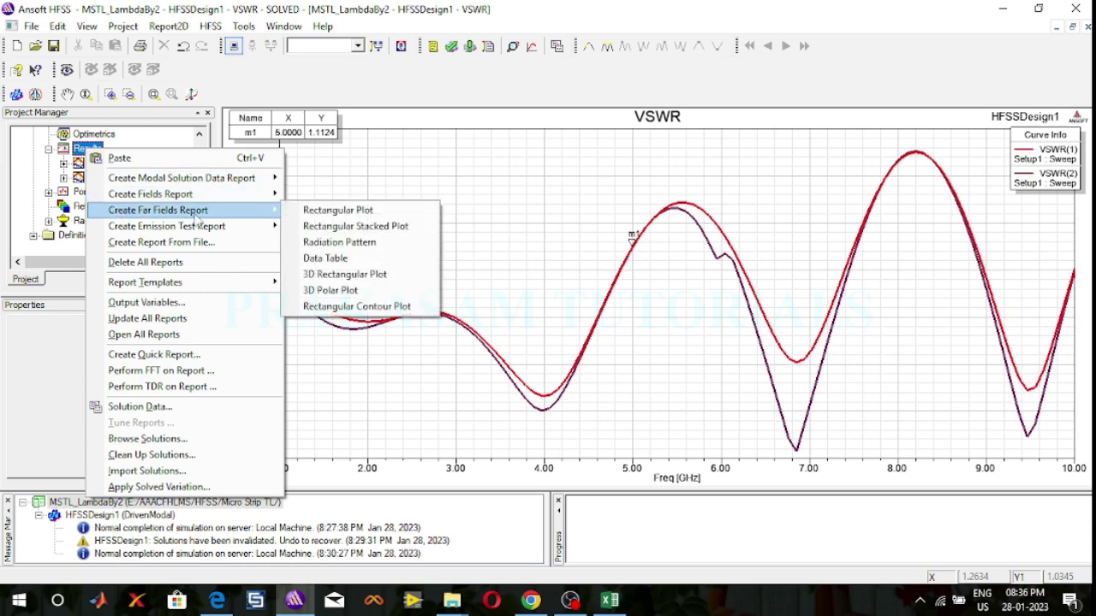
pyautogui.click(332, 244)
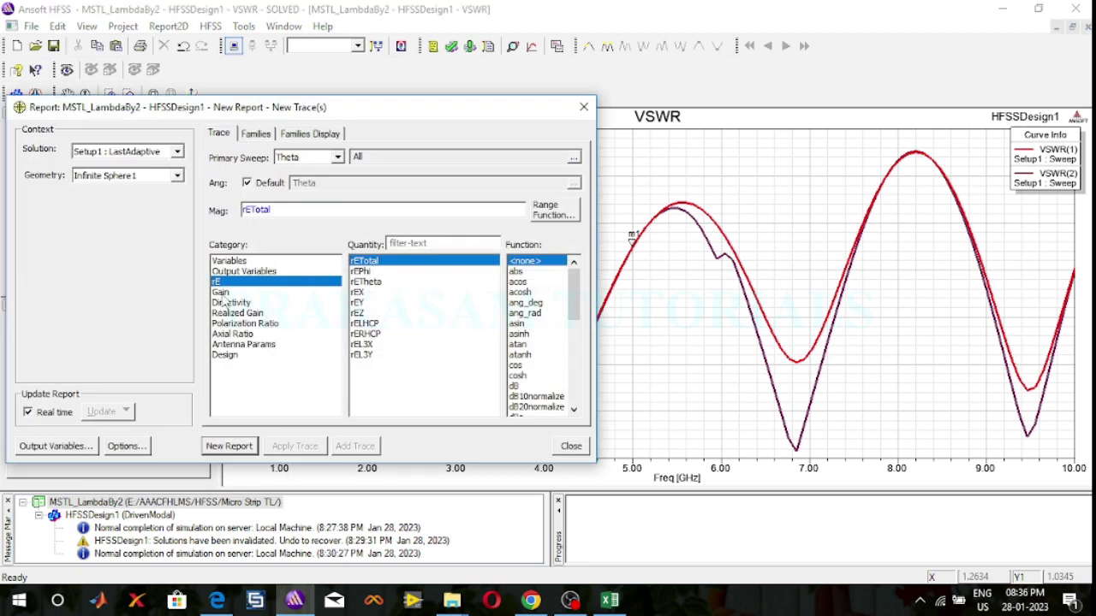
pyautogui.click(221, 293)
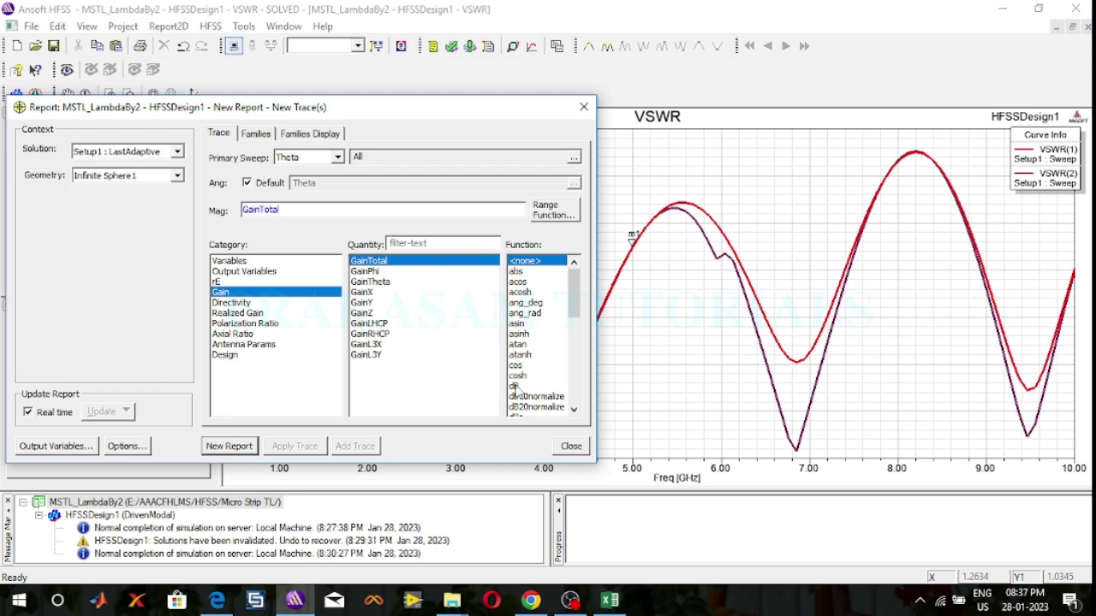
# Limit the report's Phi family to 0, 90, 180, 270 and 360 deg.
pyautogui.click(256, 135)
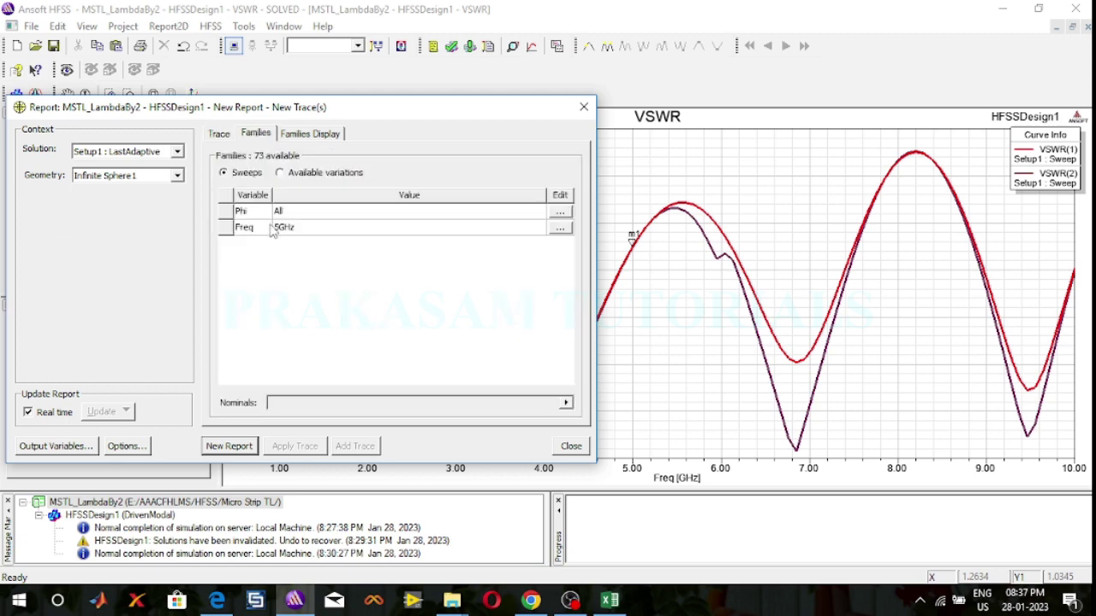
pyautogui.click(559, 213)
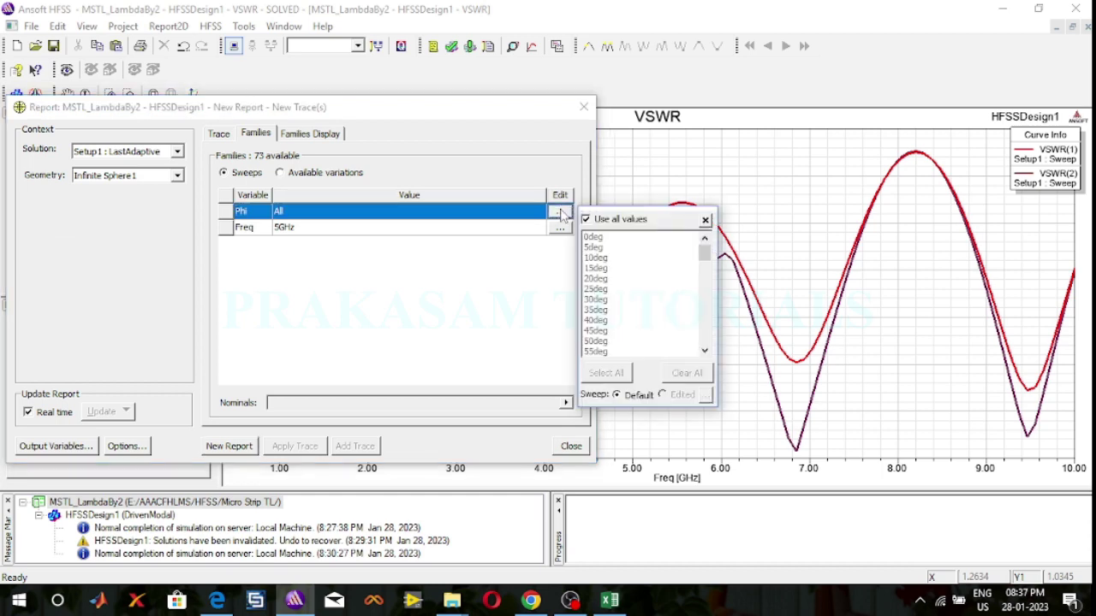
pyautogui.click(593, 239)
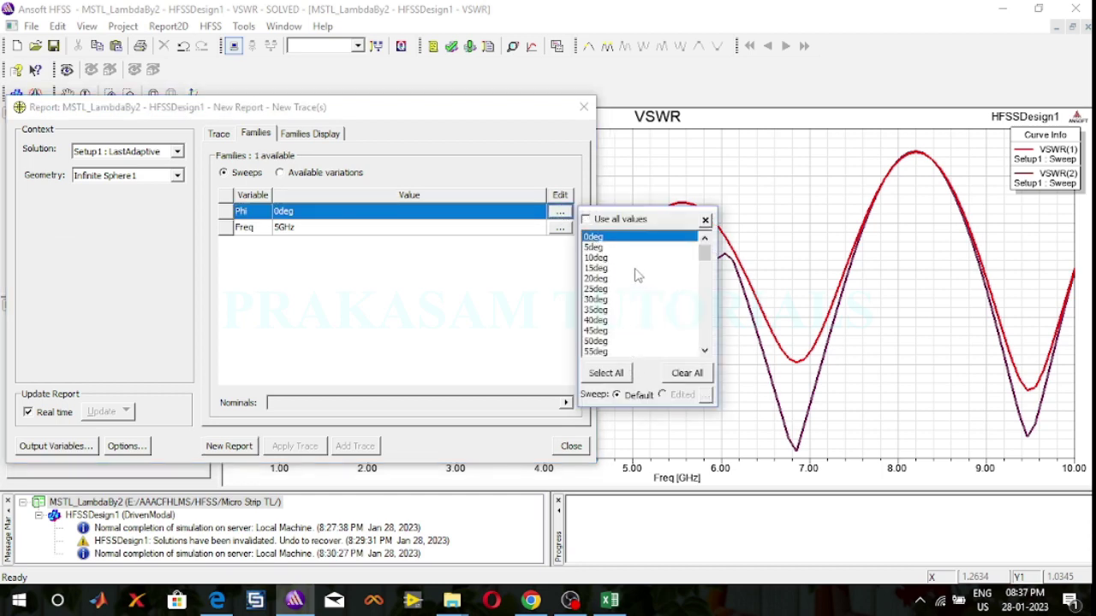
pyautogui.scroll(-2, 638, 276)
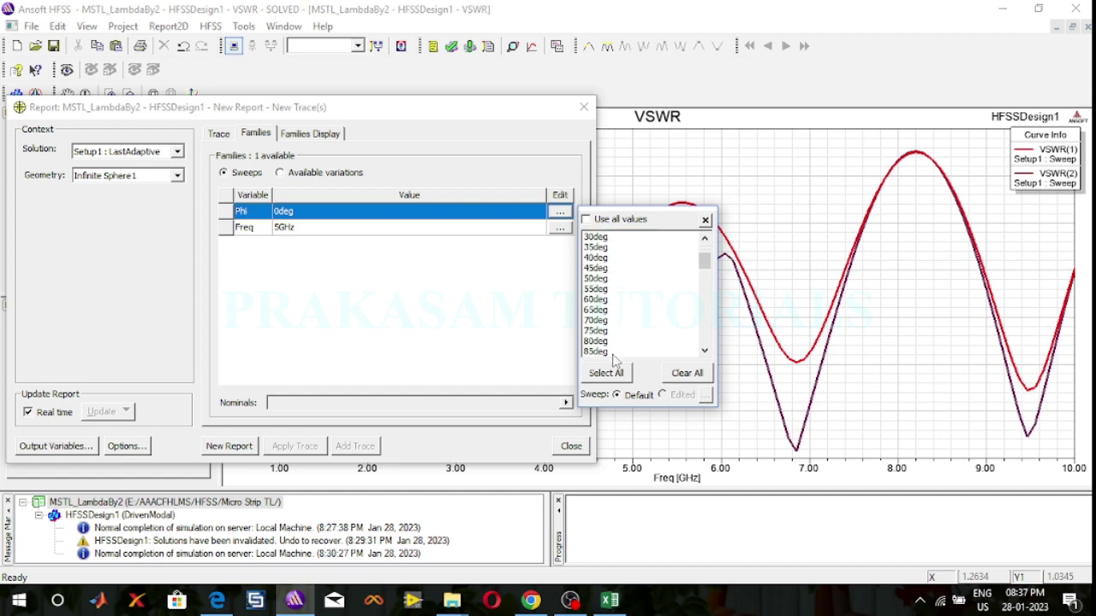
pyautogui.scroll(-1, 612, 359)
pyautogui.keyDown('ctrl'); pyautogui.click(613, 331); pyautogui.keyUp('ctrl')
pyautogui.scroll(-8, 614, 330)
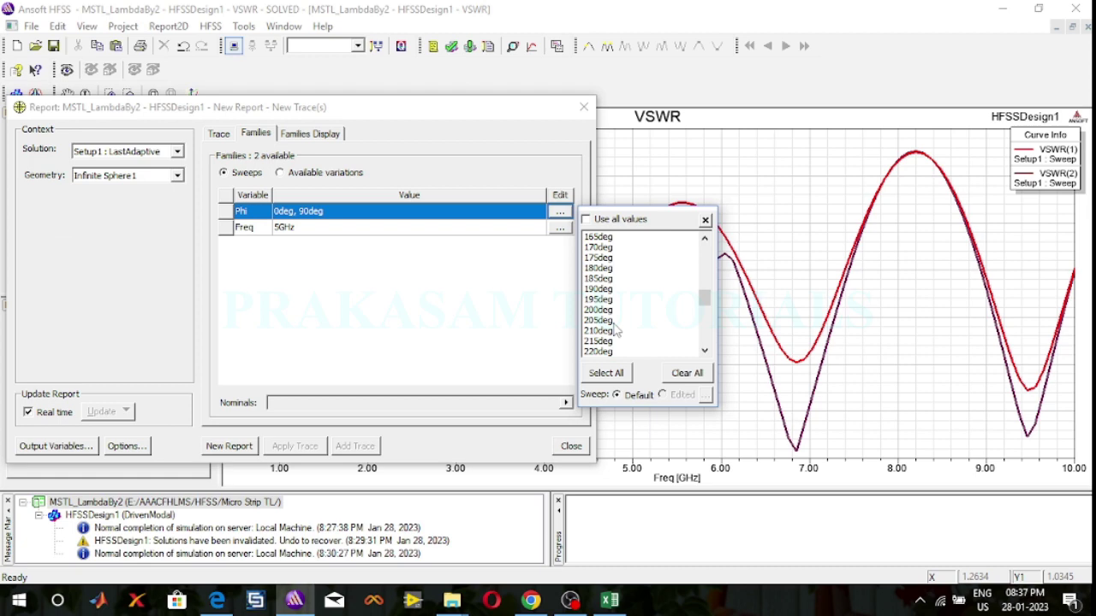
pyautogui.keyDown('ctrl'); pyautogui.click(604, 269); pyautogui.keyUp('ctrl')
pyautogui.scroll(-3, 651, 301)
pyautogui.scroll(-3, 651, 304)
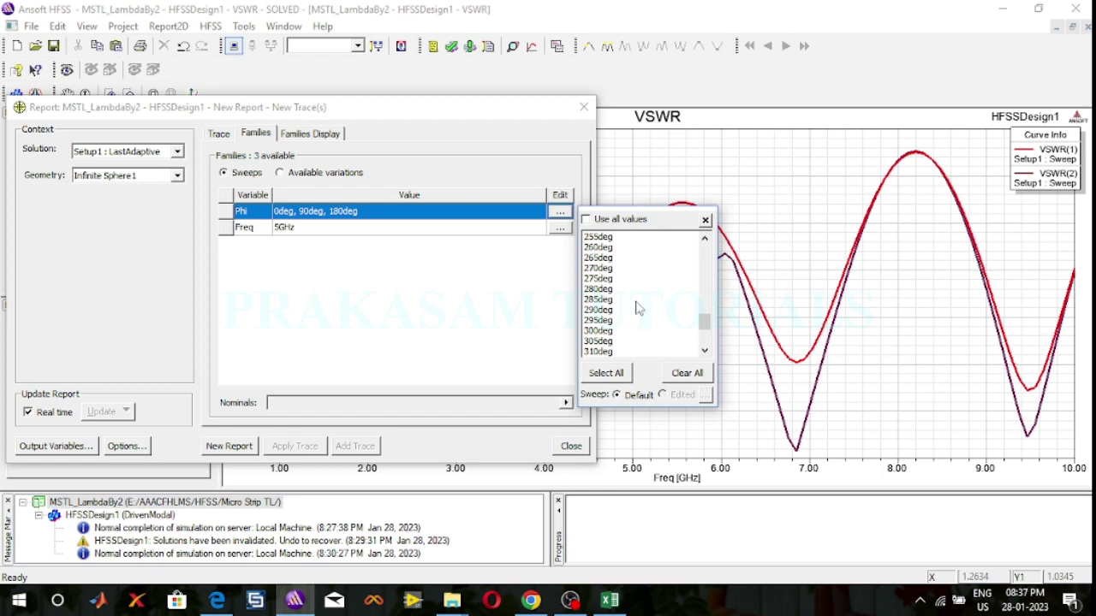
pyautogui.keyDown('ctrl'); pyautogui.click(601, 268); pyautogui.keyUp('ctrl')
pyautogui.scroll(-3, 638, 306)
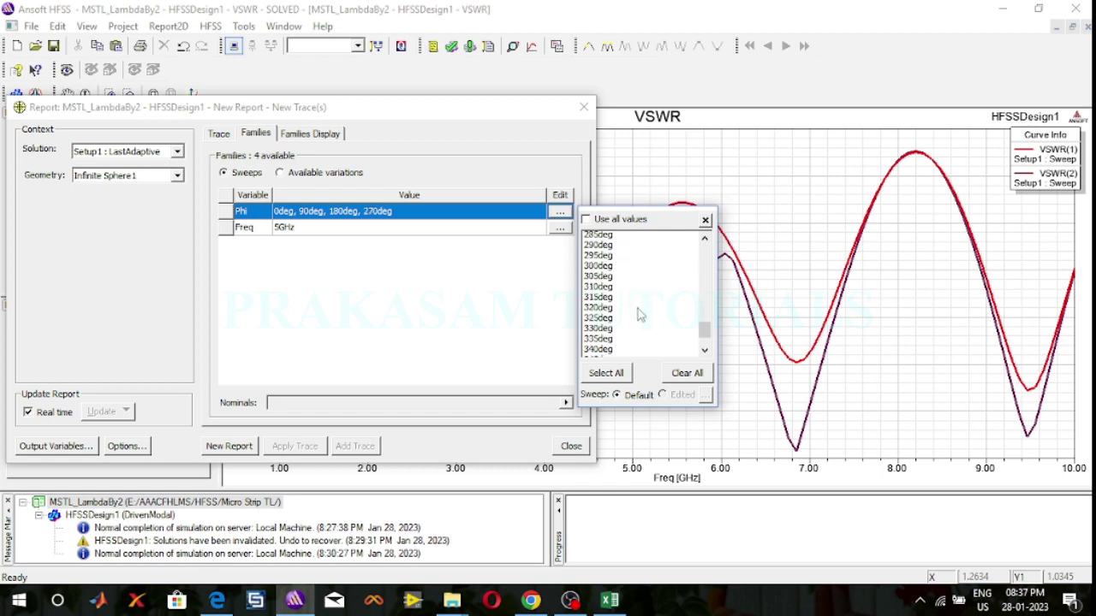
pyautogui.scroll(-1, 642, 320)
pyautogui.keyDown('ctrl'); pyautogui.click(610, 352); pyautogui.keyUp('ctrl')
pyautogui.click(493, 351)
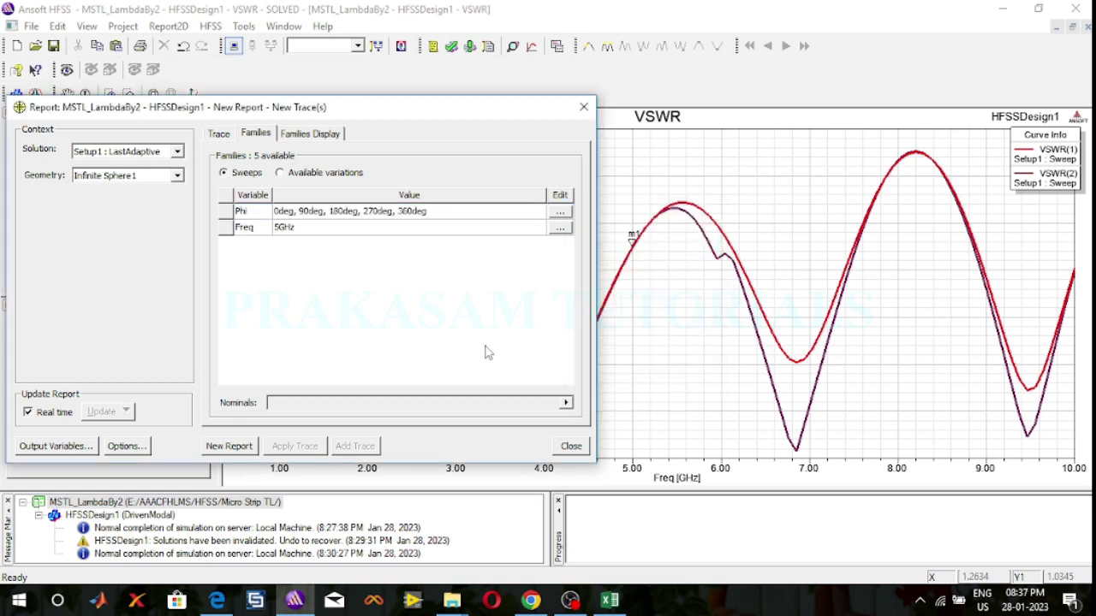
# Generate the GainTotal radiation pattern report with Theta as primary sweep and close the report setup.
pyautogui.click(218, 134)
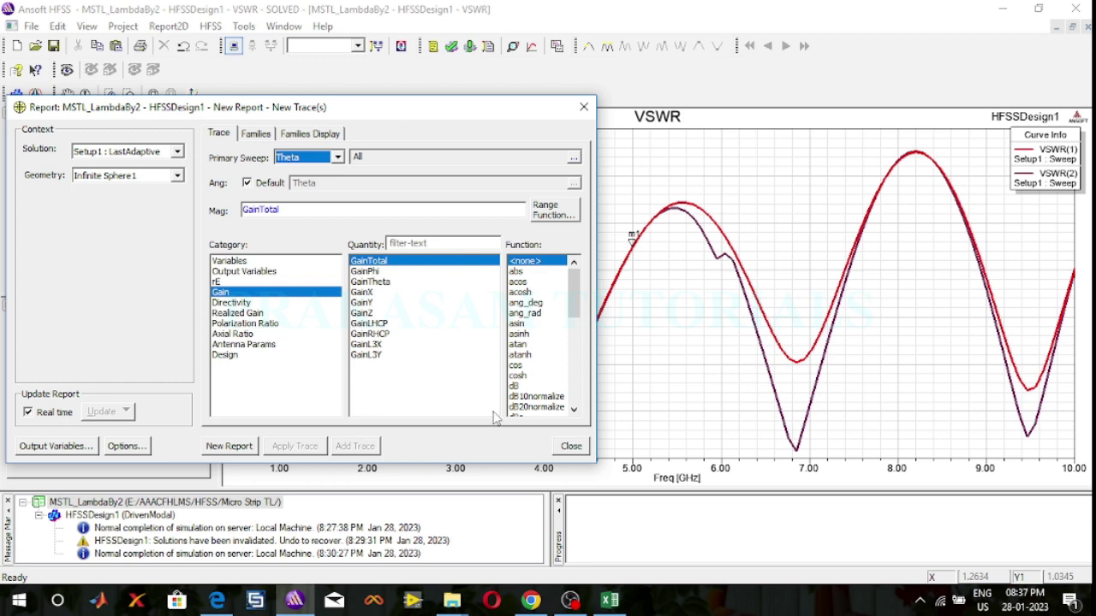
pyautogui.click(232, 446)
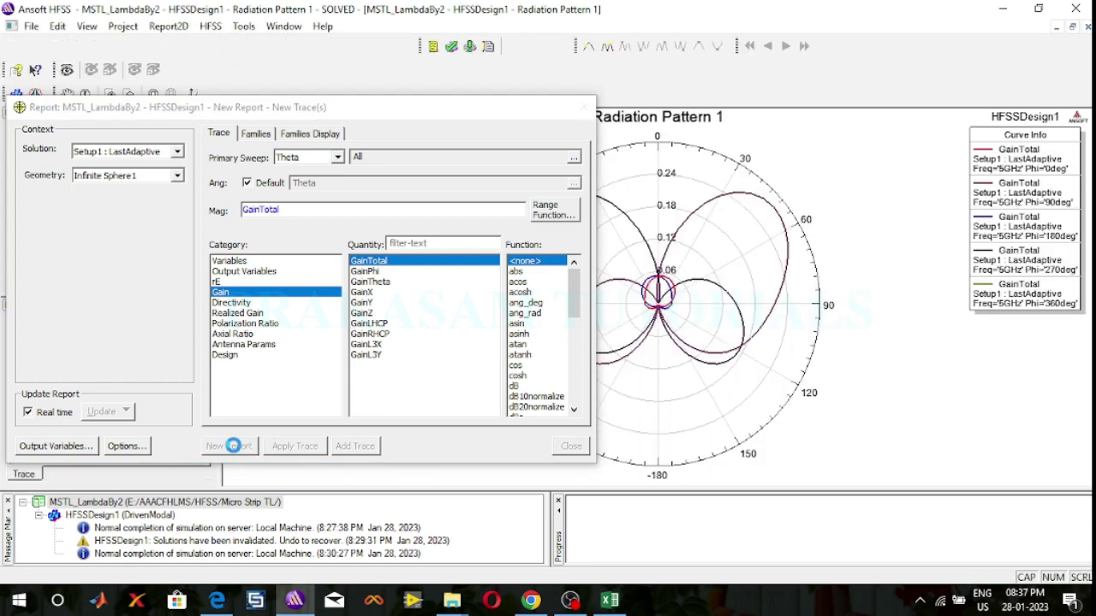
pyautogui.click(585, 107)
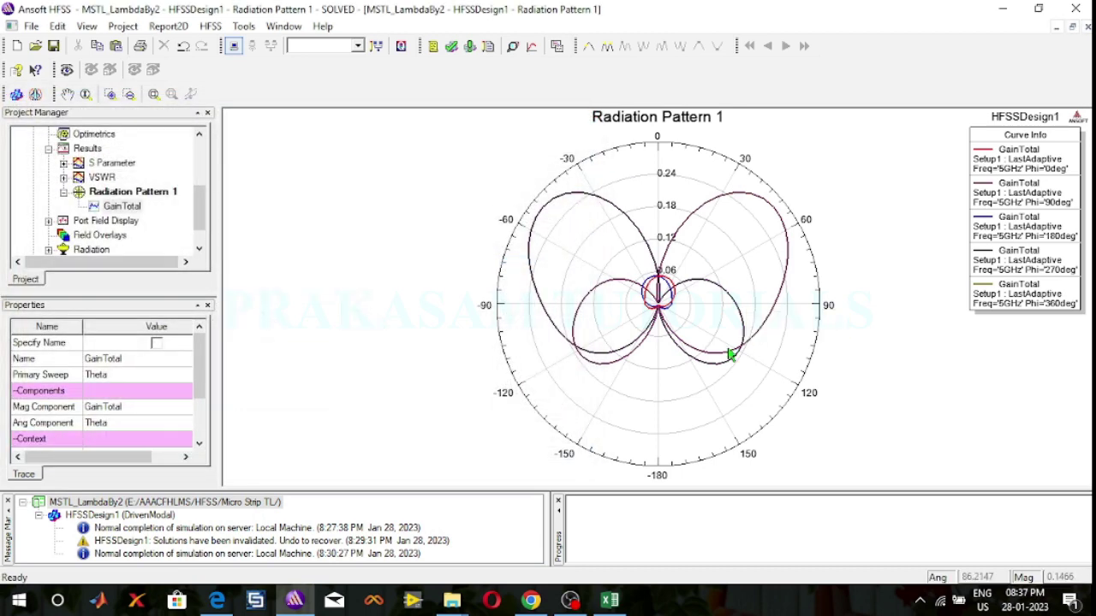
# Examine the individual GainTotal curves for each Phi angle on the radiation pattern by highlighting them one by one, and clear the selection.
pyautogui.click(672, 247)
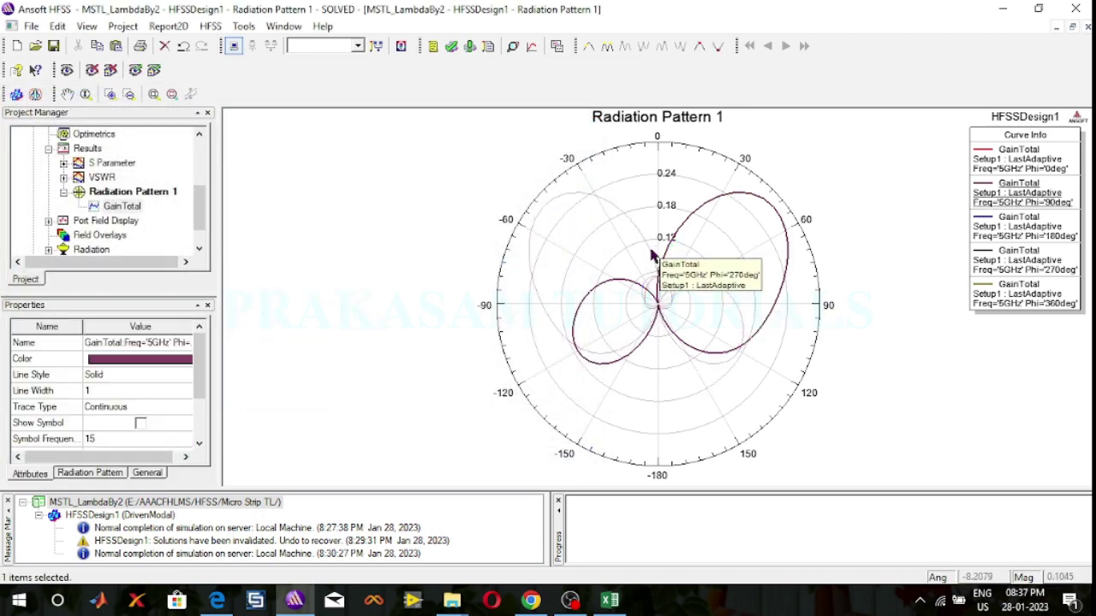
pyautogui.click(1008, 165)
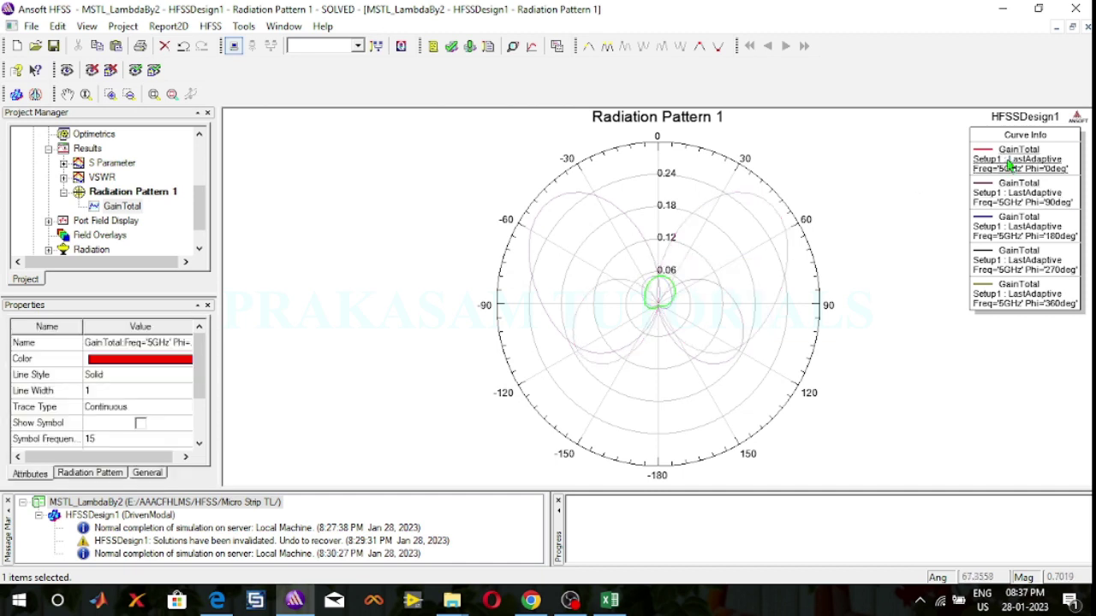
pyautogui.click(1029, 206)
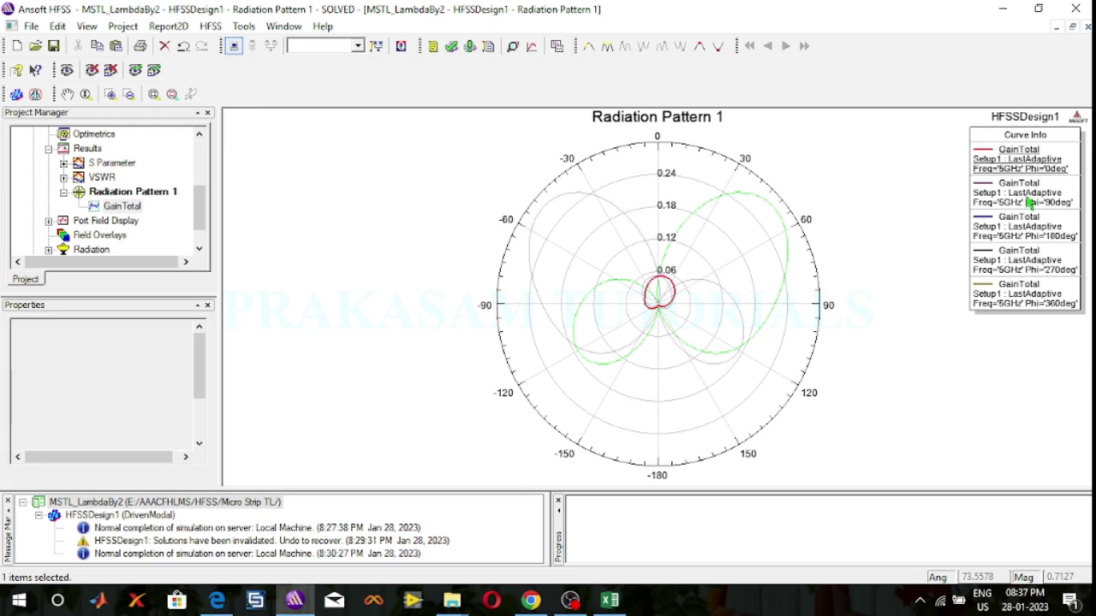
pyautogui.click(1020, 242)
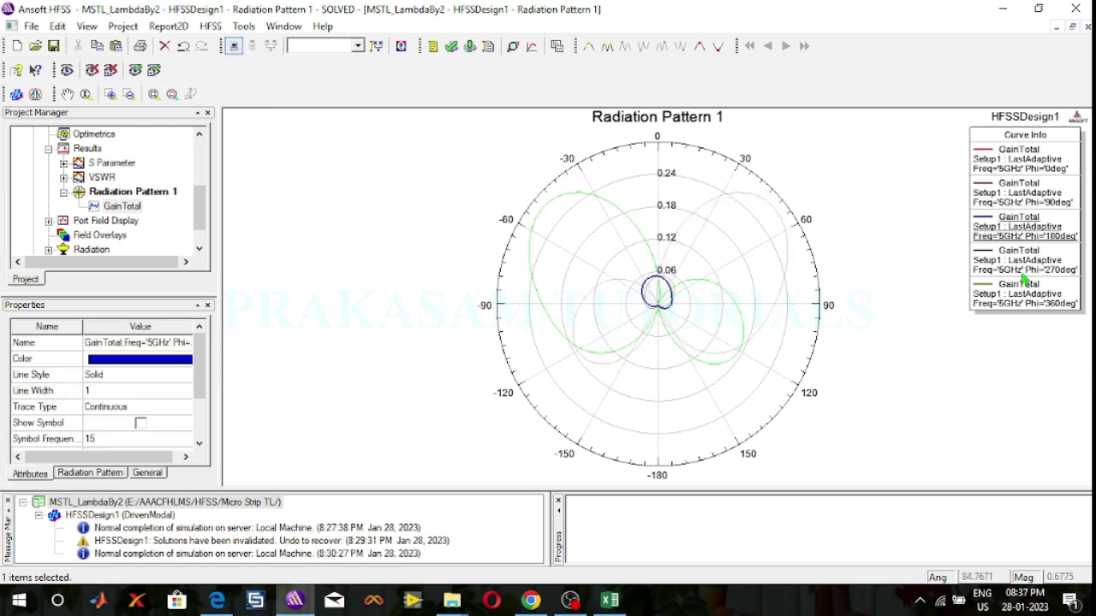
pyautogui.click(1032, 270)
pyautogui.click(1027, 295)
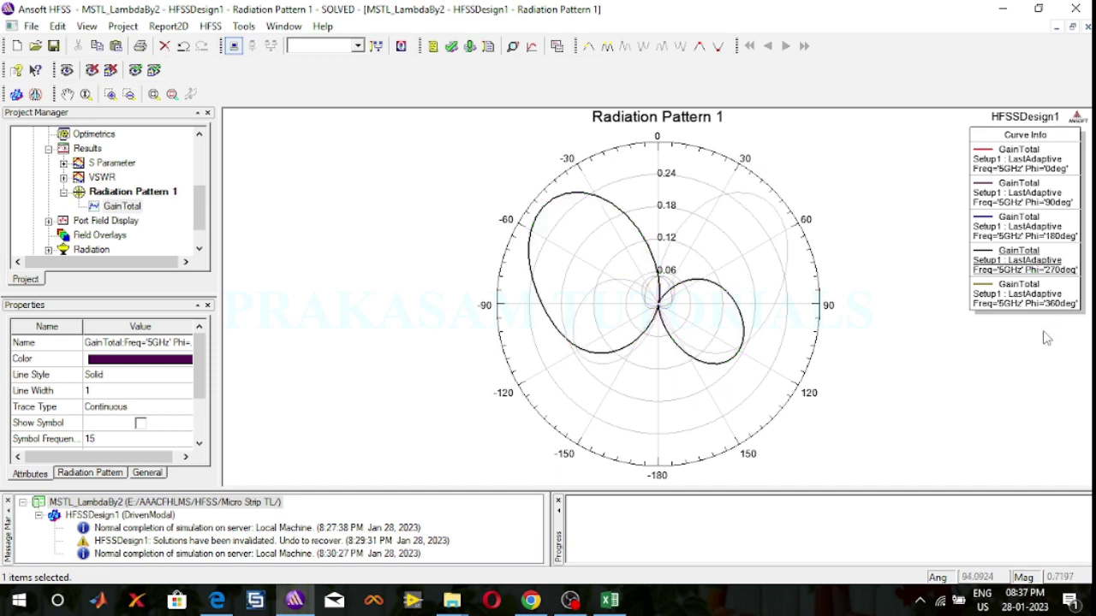
pyautogui.click(992, 379)
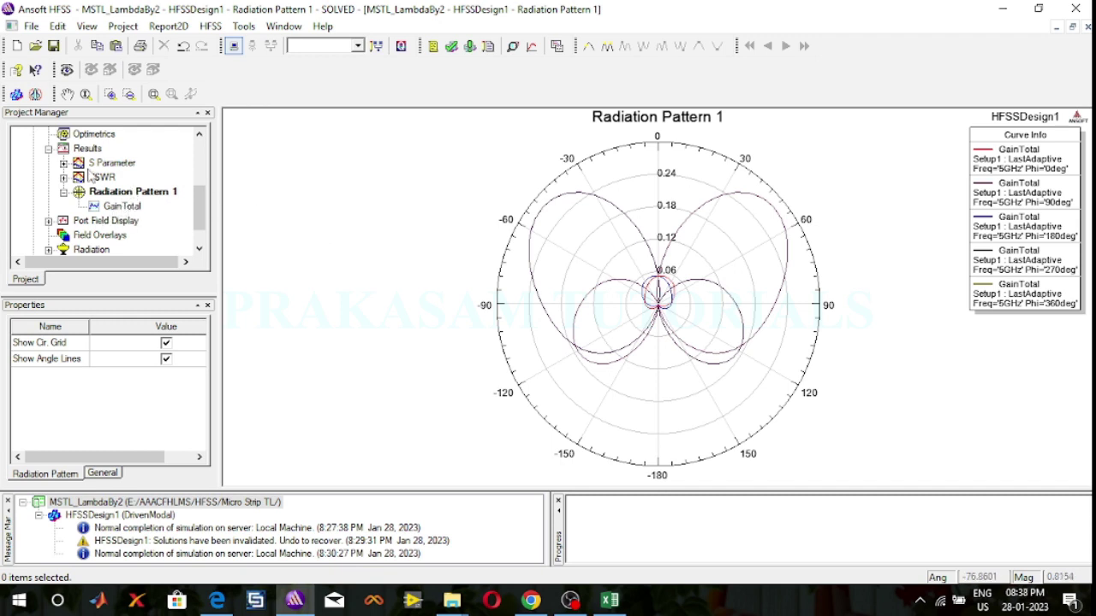
# Create a far-field radiation pattern report of directivity (DirTotal) over Theta for all Phi values.
pyautogui.click(85, 150)
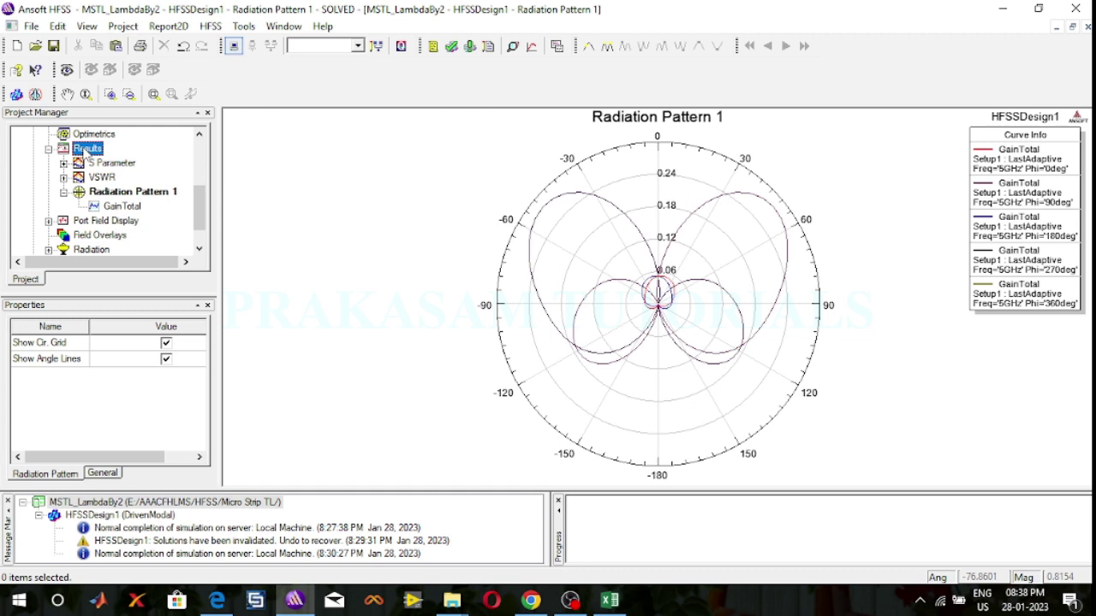
pyautogui.rightClick(86, 151)
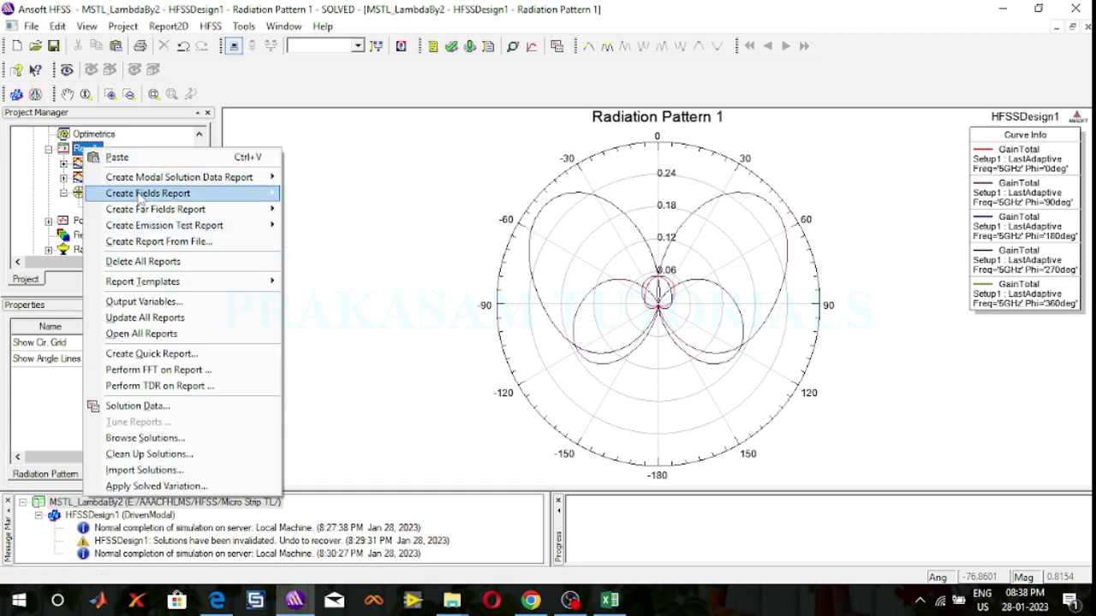
pyautogui.moveTo(144, 214)
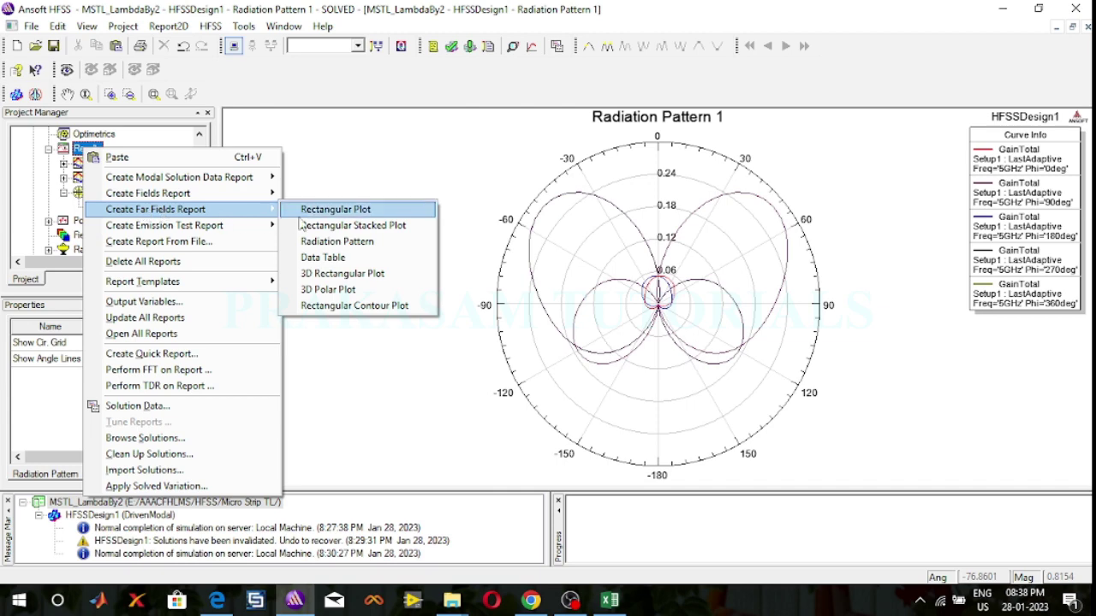
pyautogui.click(323, 246)
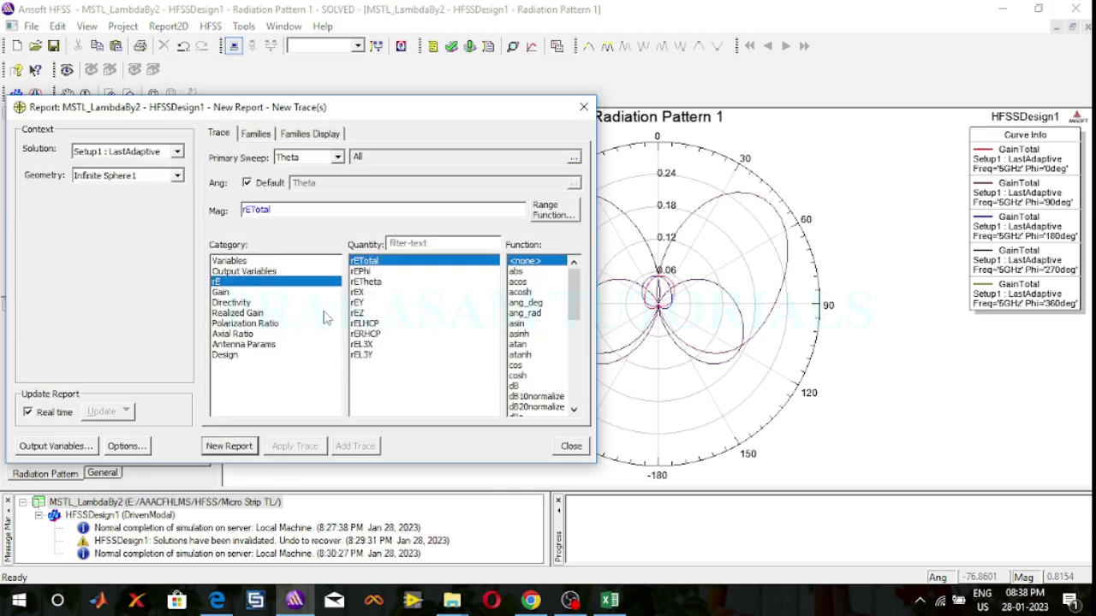
pyautogui.click(231, 304)
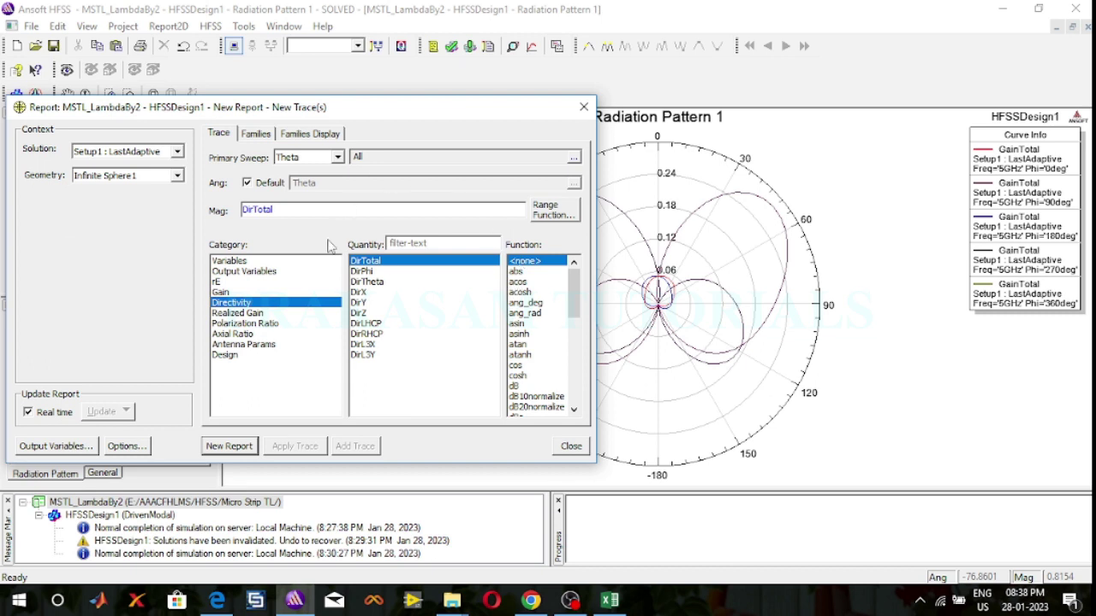
pyautogui.click(236, 446)
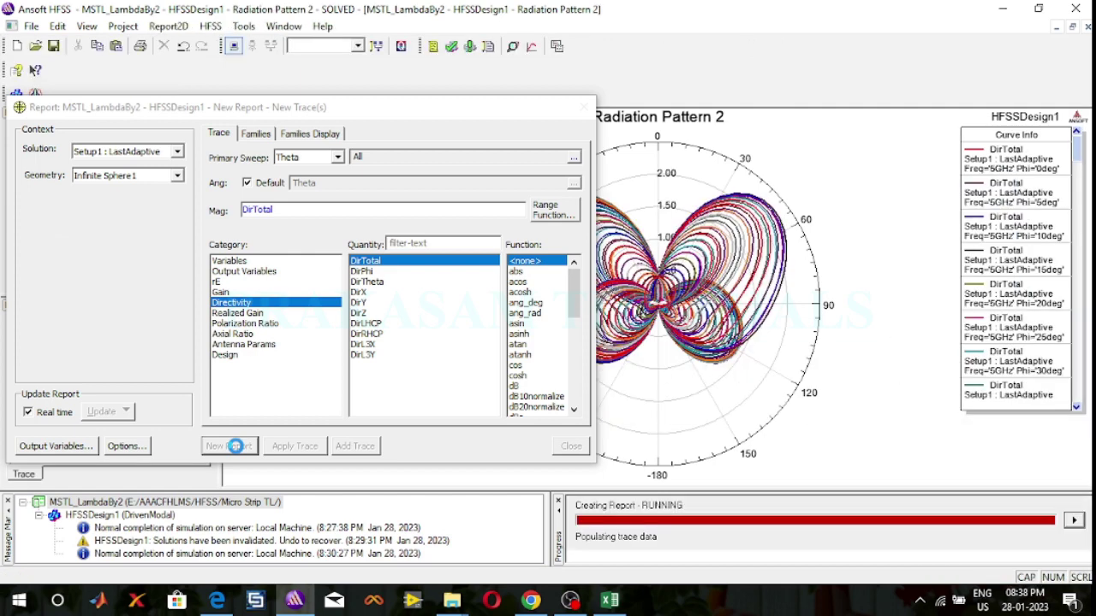
pyautogui.click(583, 107)
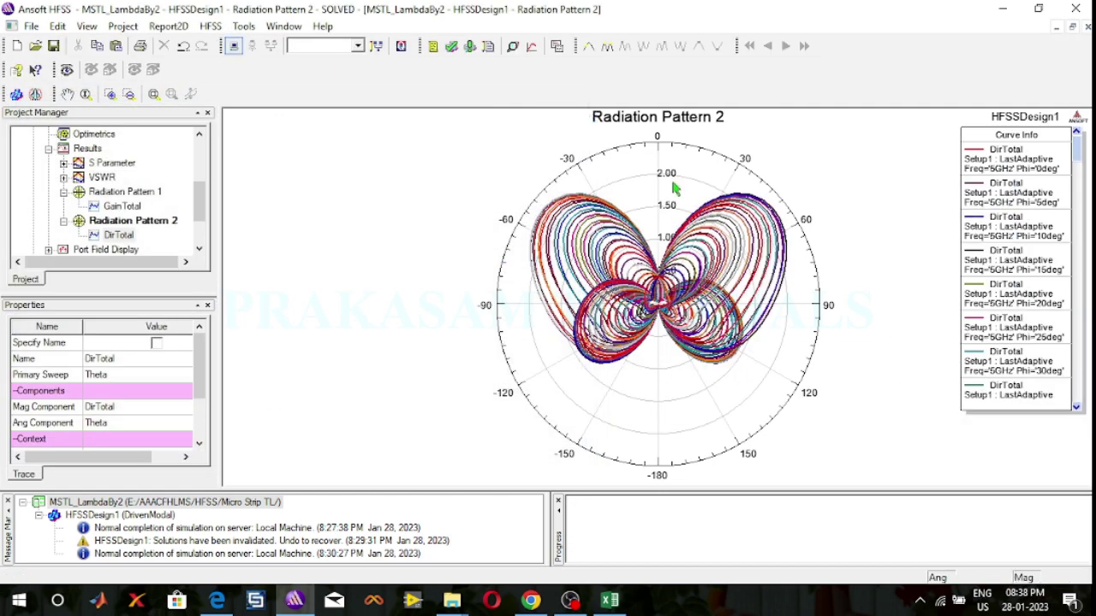
# Examine the DirTotal curves and read through the curve legend's full range of Phi angles on the directivity pattern.
pyautogui.click(887, 414)
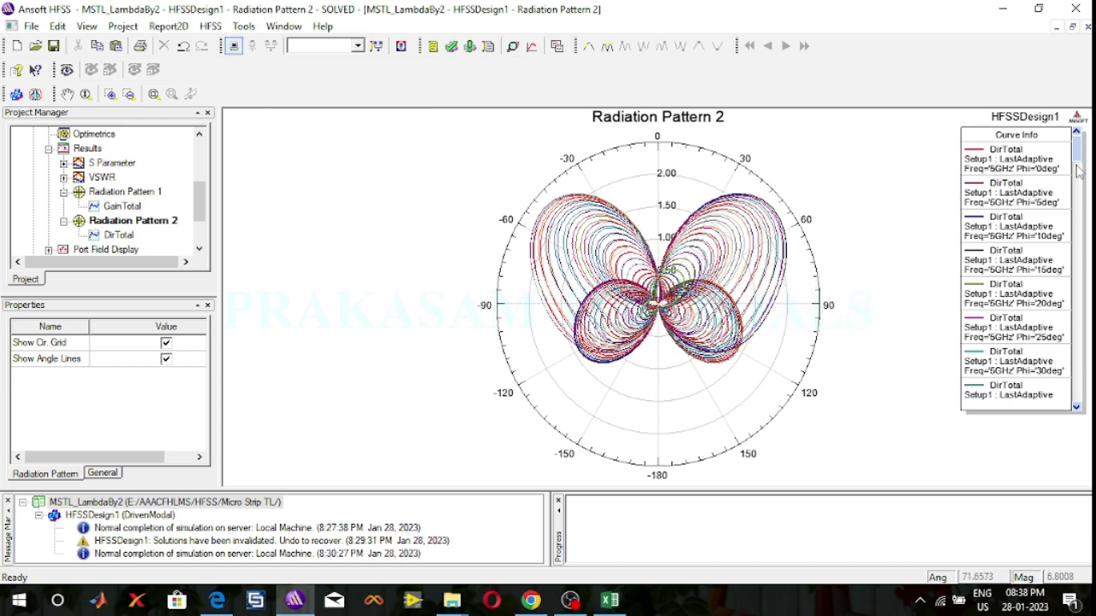
pyautogui.moveTo(1078, 154); pyautogui.dragTo(1081, 420)
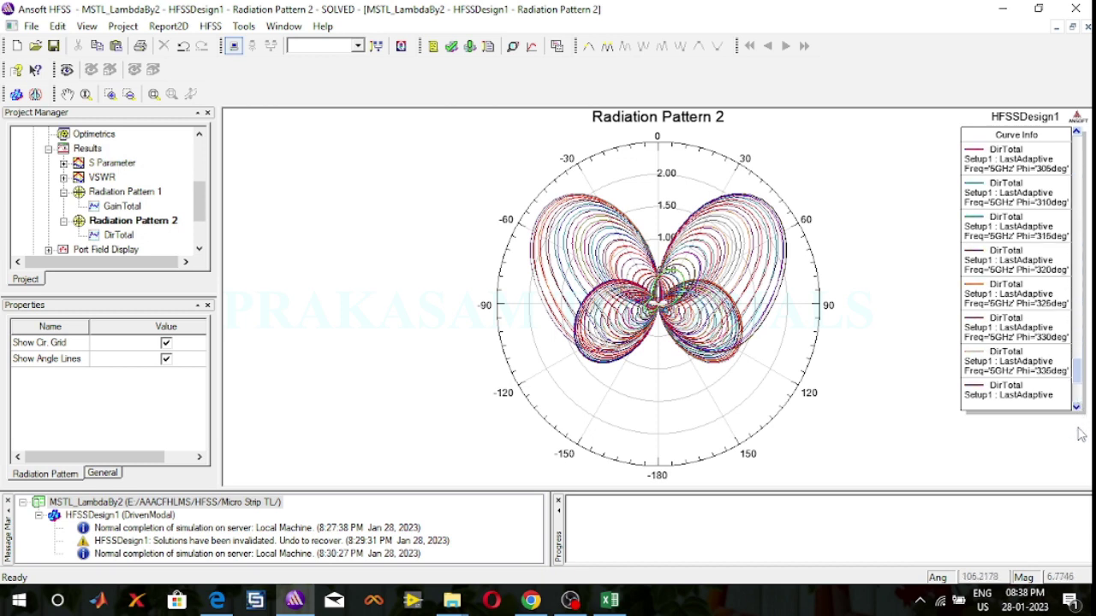
pyautogui.moveTo(1082, 460); pyautogui.dragTo(1084, 464)
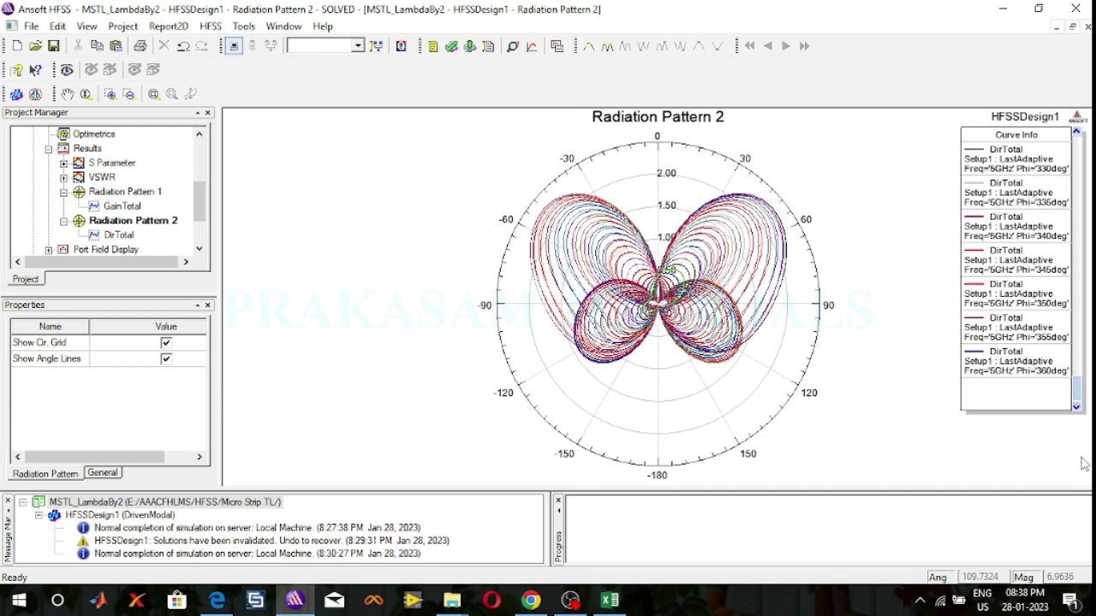
pyautogui.moveTo(1080, 392); pyautogui.dragTo(1081, 148)
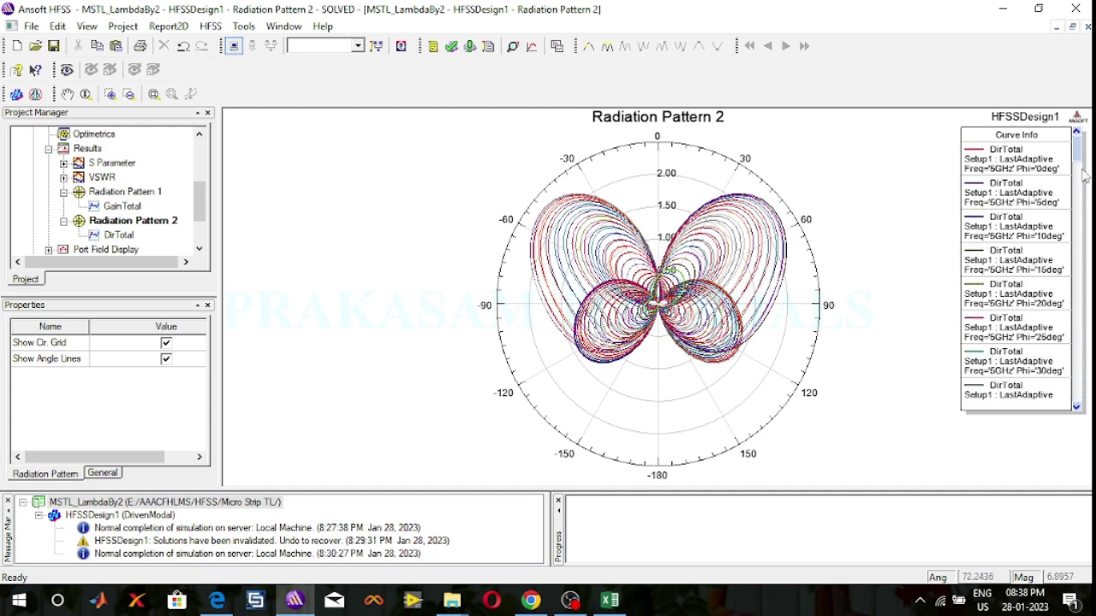
pyautogui.click(747, 270)
pyautogui.click(633, 261)
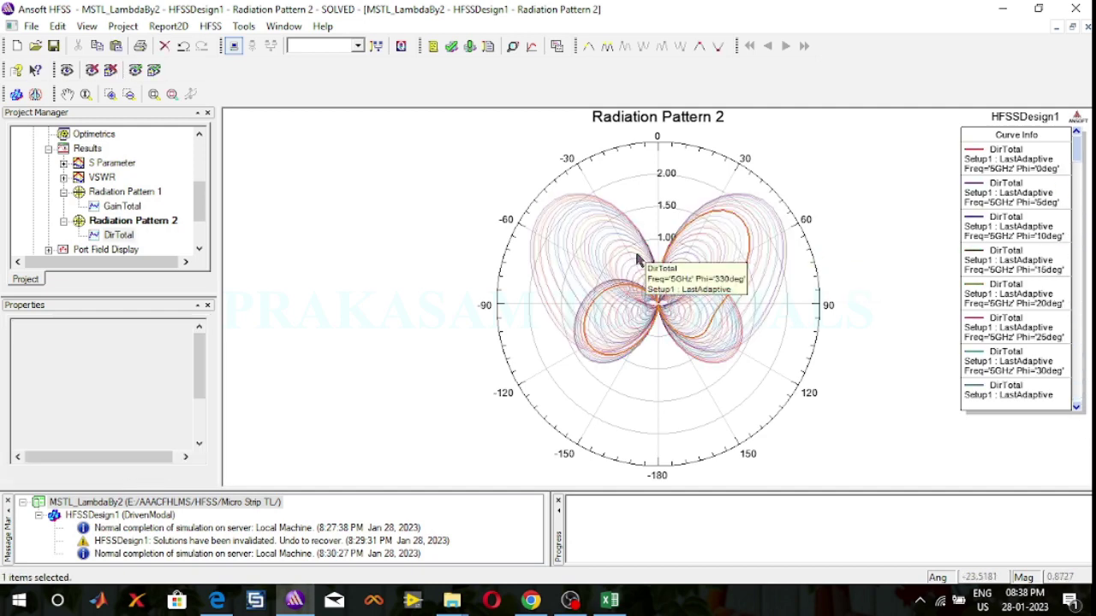
pyautogui.click(670, 419)
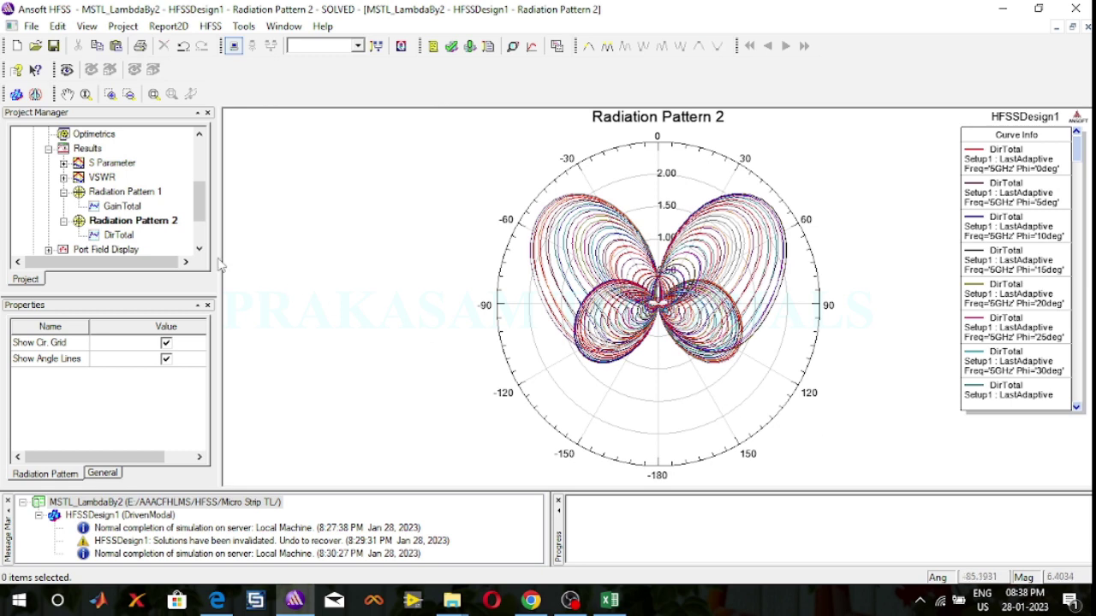
# Create a far-field 3D polar plot of total gain in dB, dB(GainTotal), over all Phi and Theta values.
pyautogui.click(63, 192)
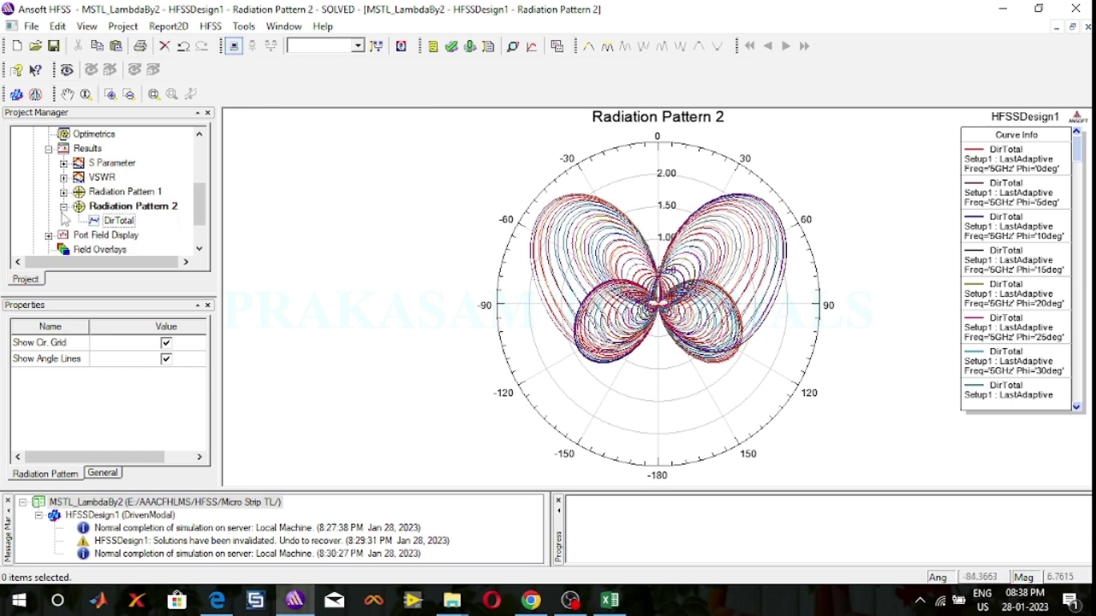
pyautogui.click(64, 207)
pyautogui.click(86, 149)
pyautogui.rightClick(87, 151)
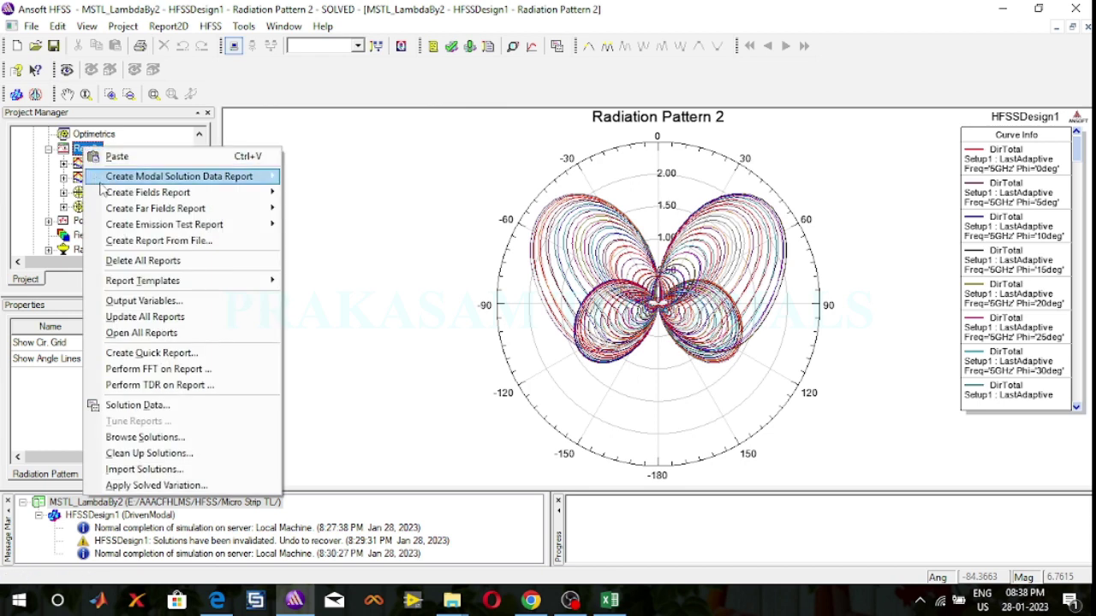
pyautogui.moveTo(109, 194)
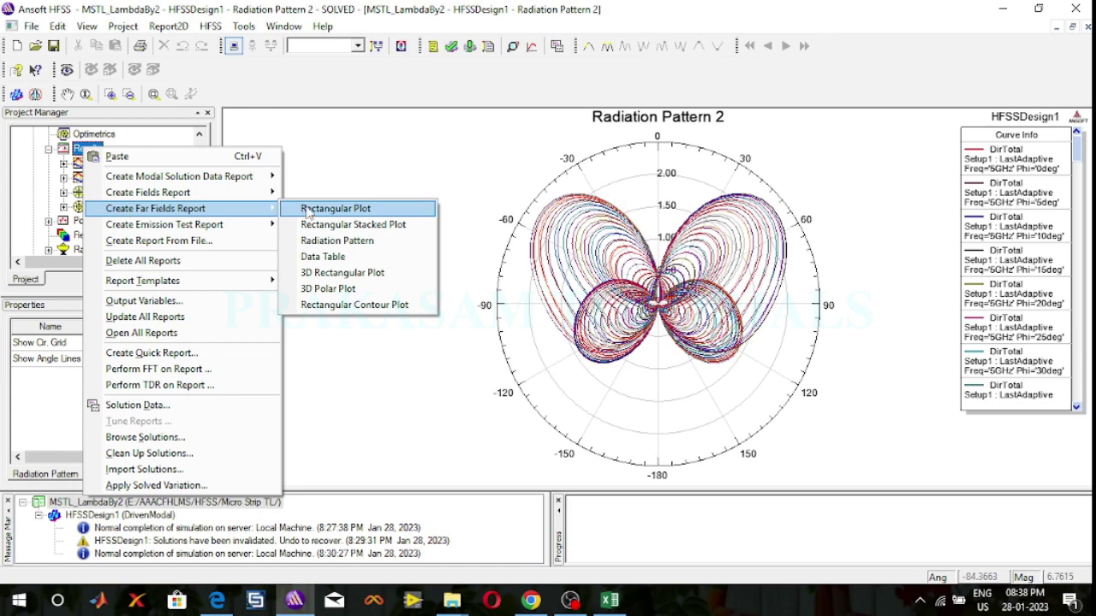
pyautogui.click(331, 289)
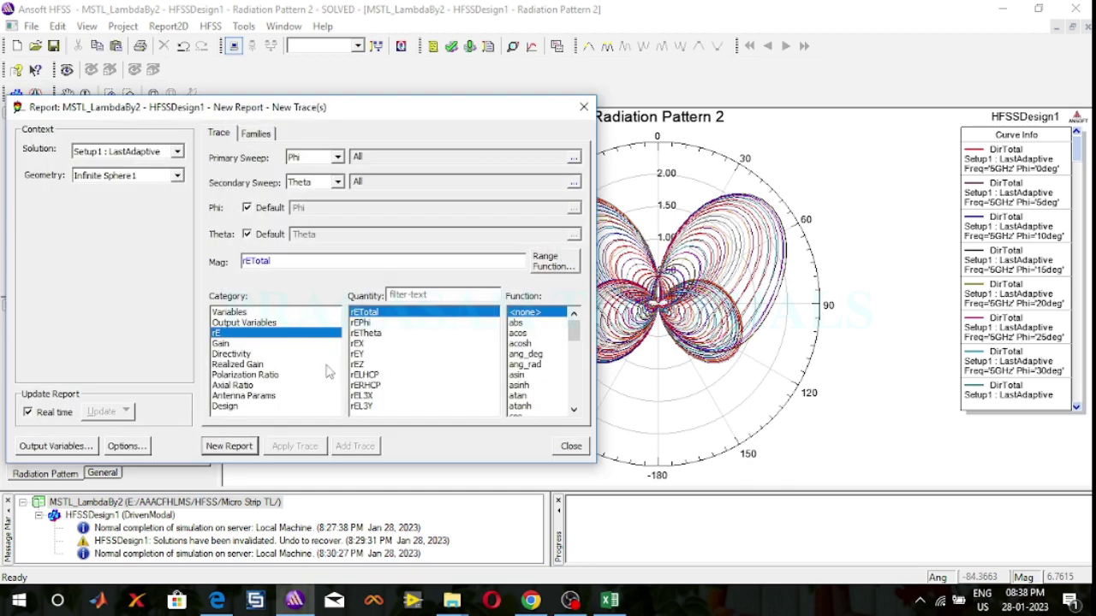
pyautogui.click(223, 344)
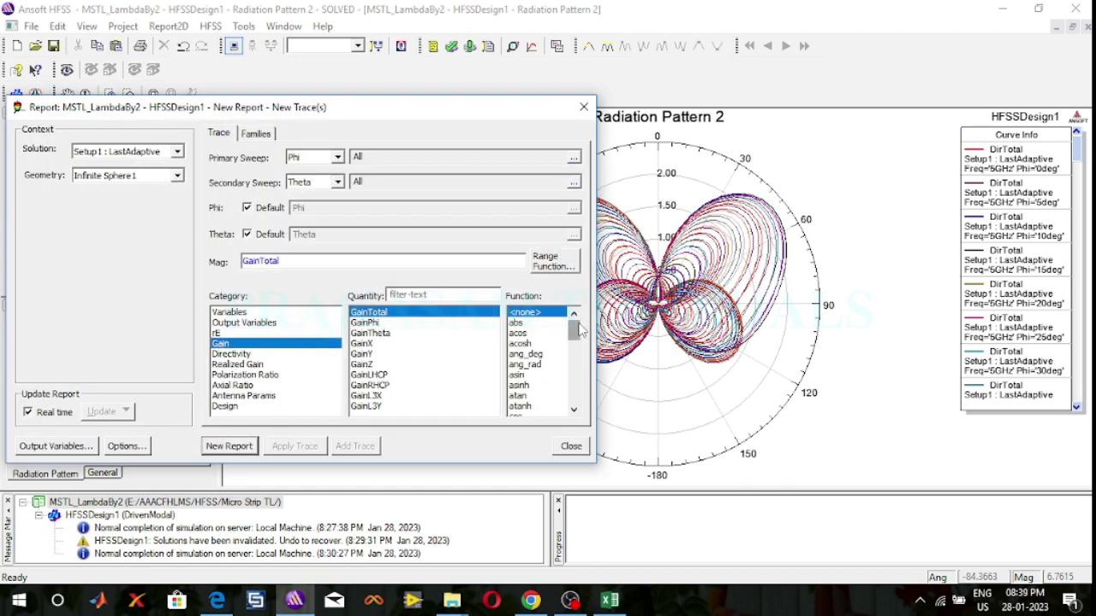
pyautogui.moveTo(573, 330); pyautogui.dragTo(580, 344)
pyautogui.click(517, 355)
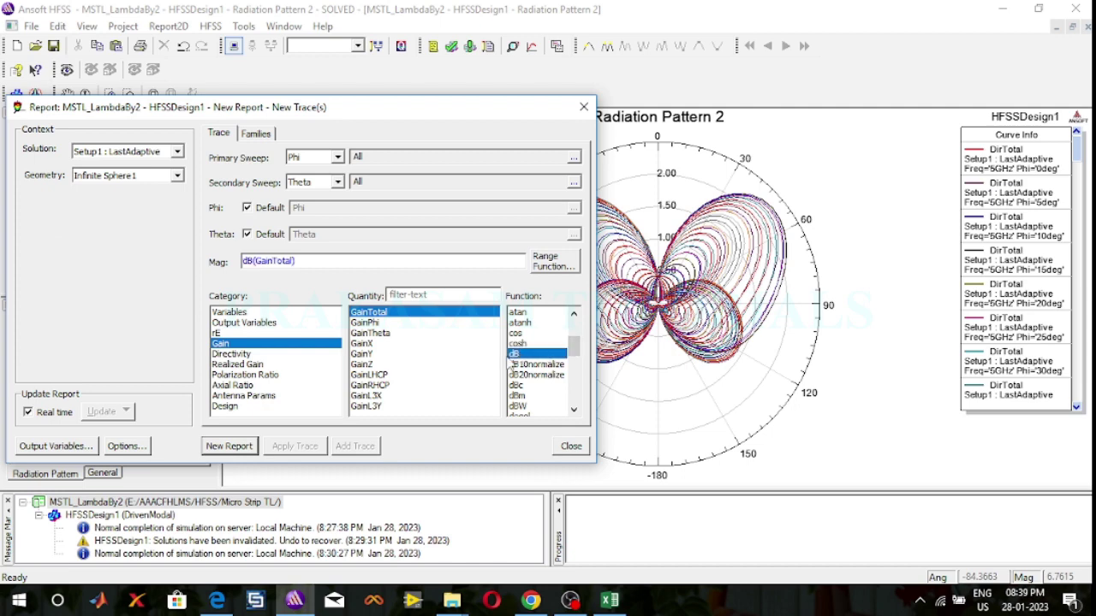
pyautogui.click(235, 447)
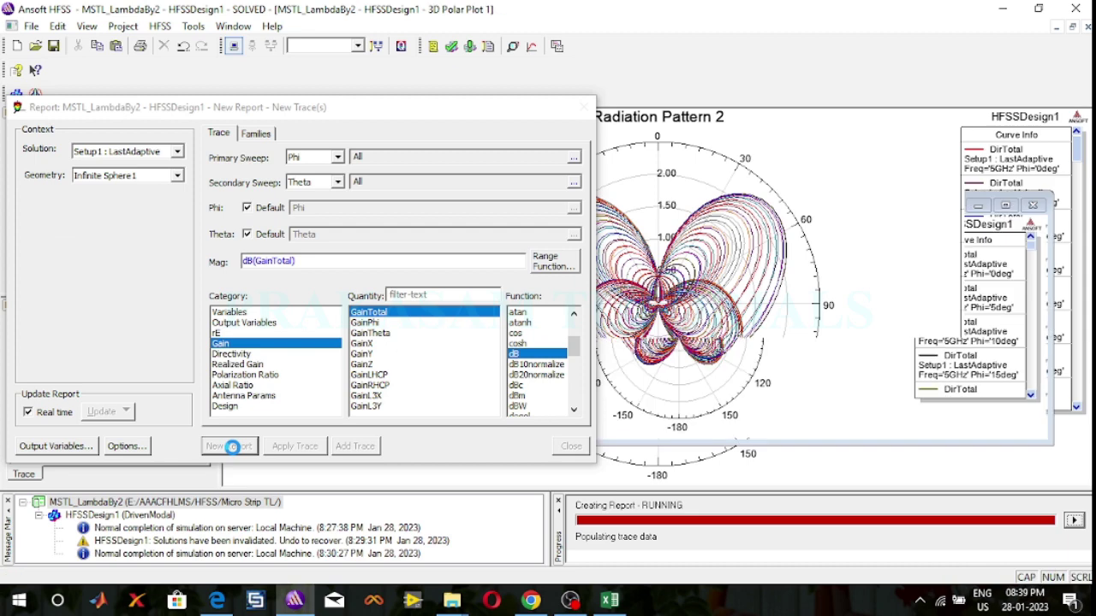
# Rotate the dB(GainTotal) 3D polar plot to examine the gain lobes from different angles.
pyautogui.moveTo(719, 251); pyautogui.dragTo(689, 265)
pyautogui.scroll(2, 689, 264)
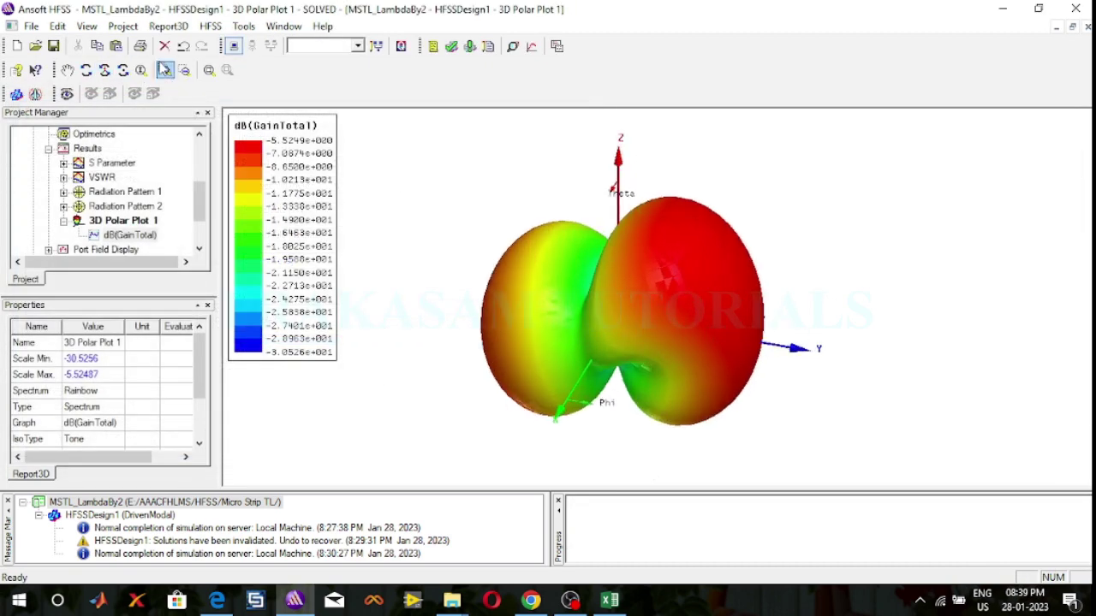
pyautogui.click(86, 71)
pyautogui.moveTo(509, 247); pyautogui.dragTo(564, 265)
pyautogui.moveTo(903, 343); pyautogui.dragTo(712, 414)
pyautogui.moveTo(676, 408); pyautogui.dragTo(570, 373)
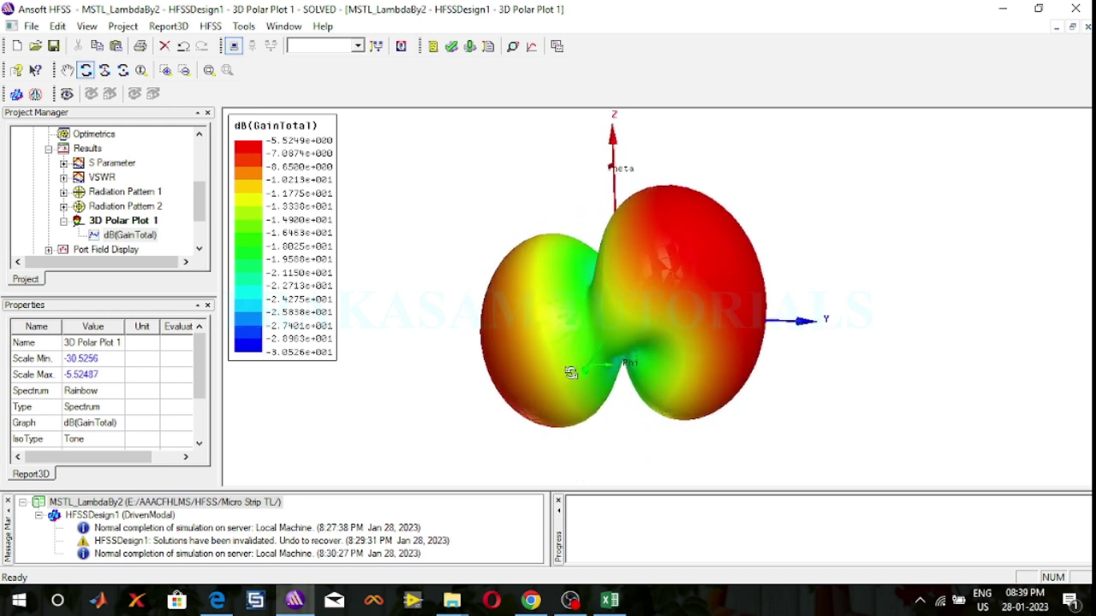
# Create a far-field 3D polar plot of total directivity in dB, dB(DirTotal), over all Phi and Theta values.
pyautogui.click(64, 220)
pyautogui.click(94, 133)
pyautogui.click(89, 149)
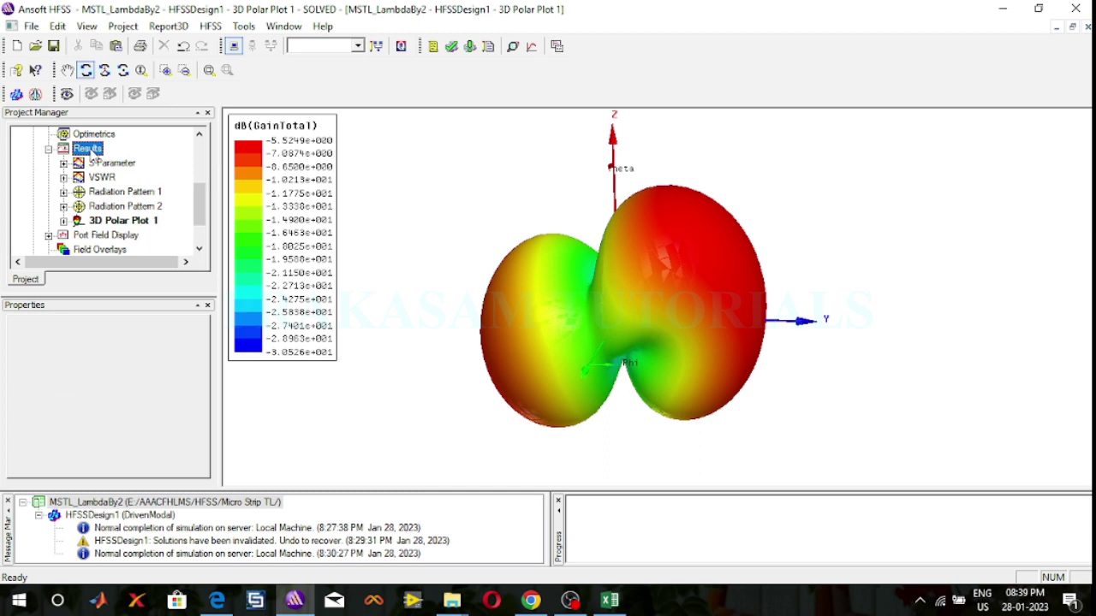
pyautogui.rightClick(95, 154)
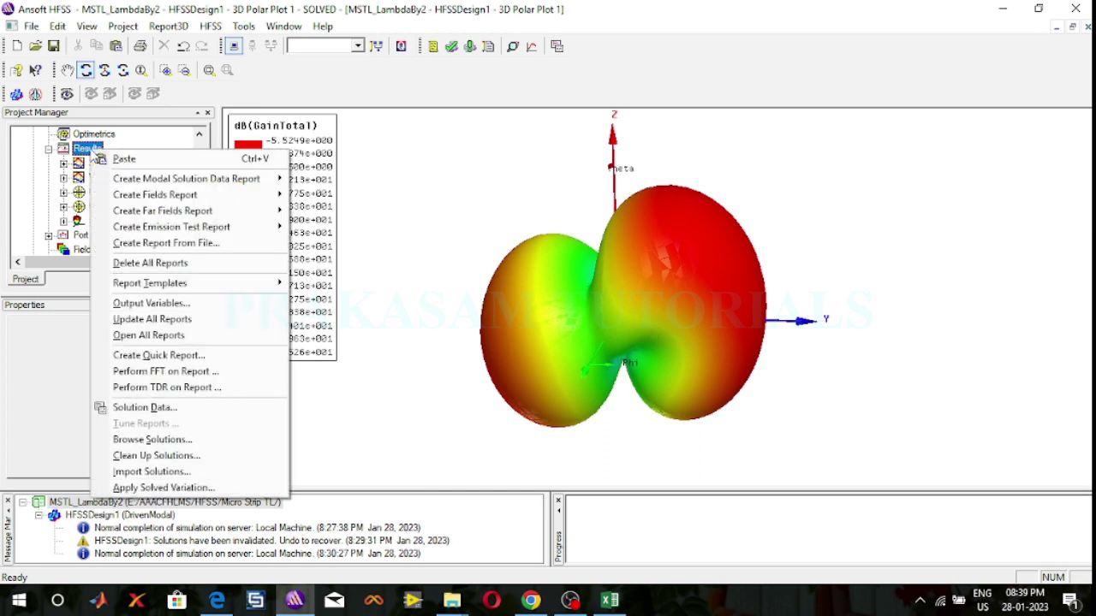
pyautogui.moveTo(118, 214)
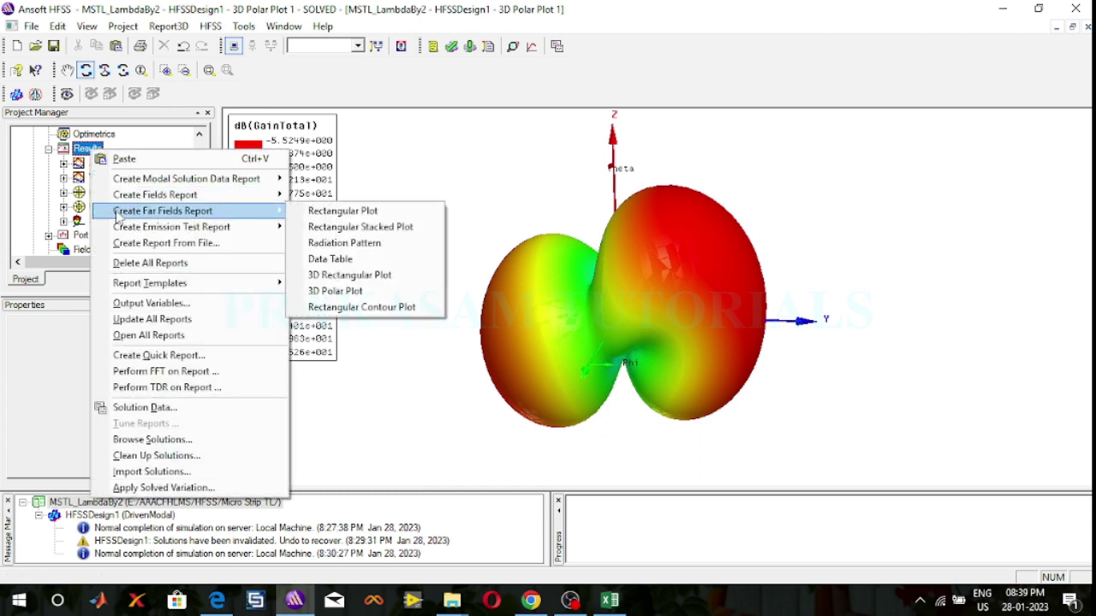
pyautogui.click(336, 291)
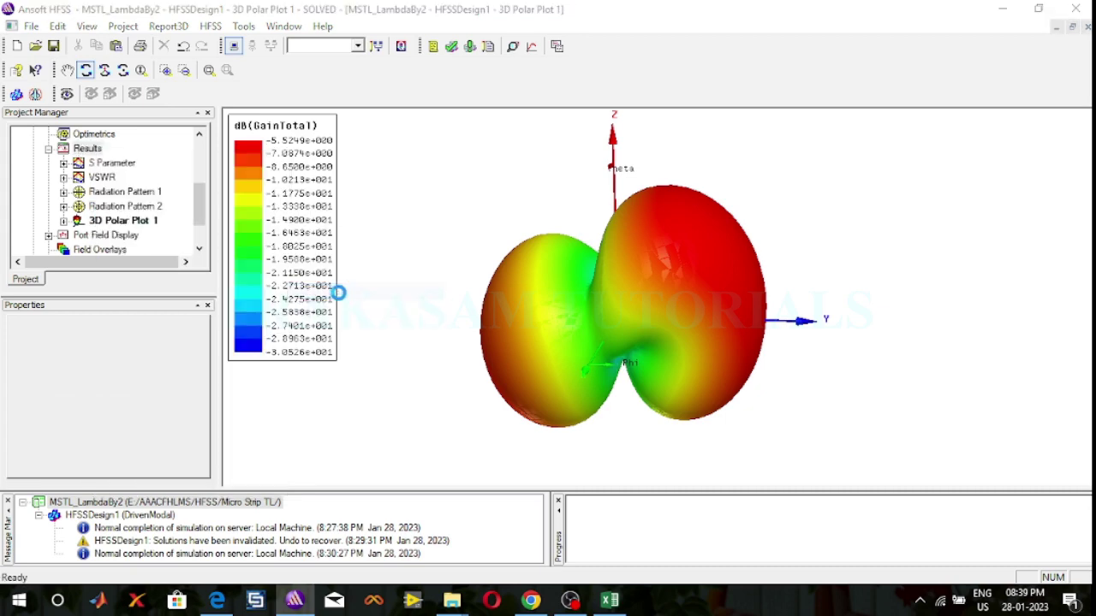
pyautogui.click(231, 353)
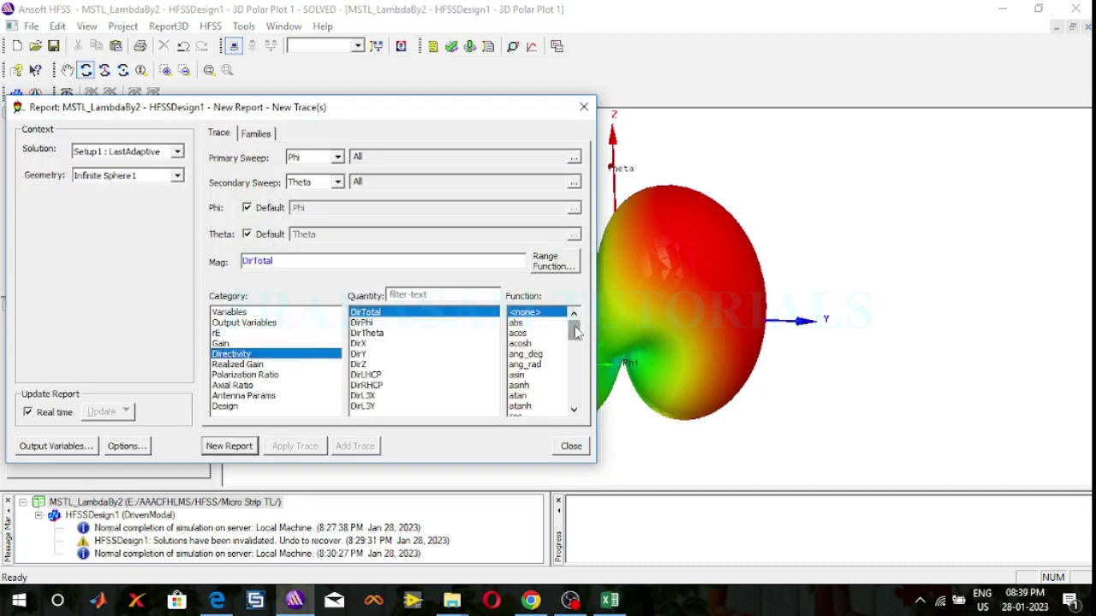
pyautogui.moveTo(575, 332); pyautogui.dragTo(575, 342)
pyautogui.click(524, 386)
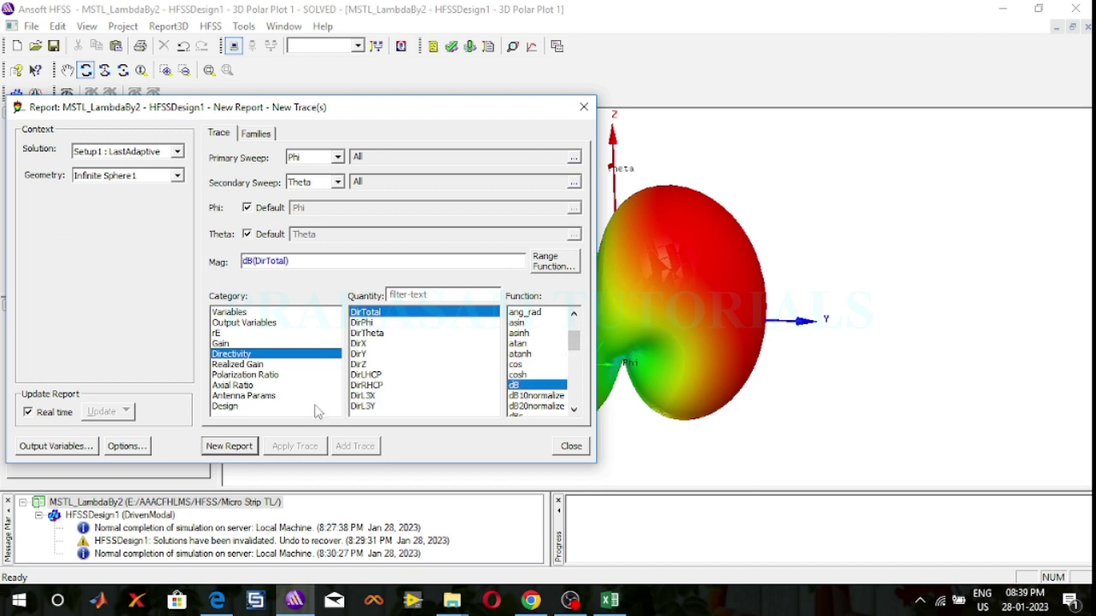
pyautogui.click(208, 451)
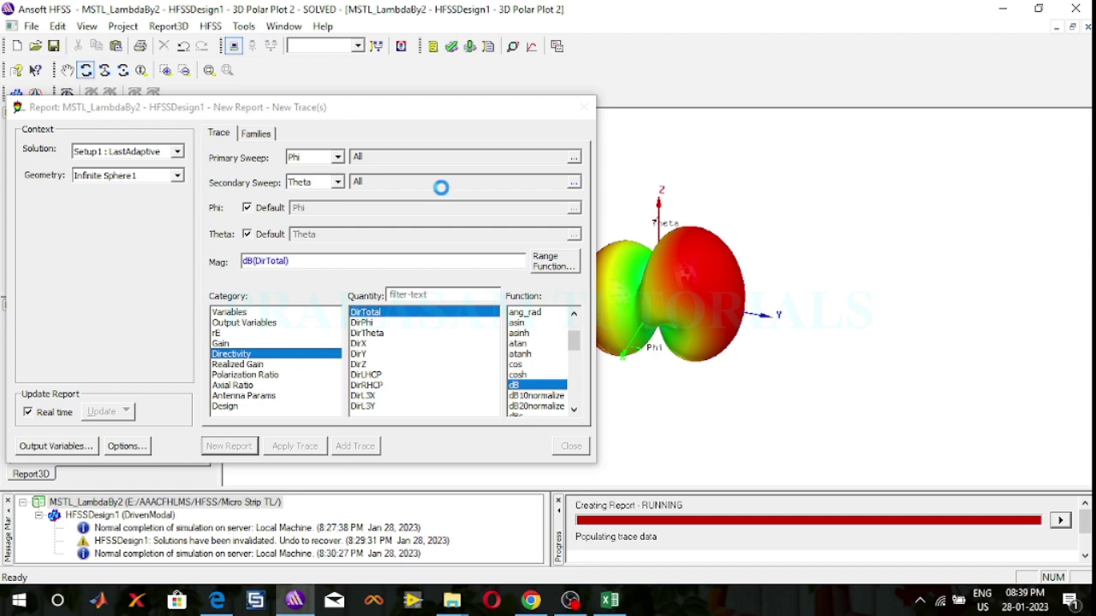
pyautogui.click(583, 107)
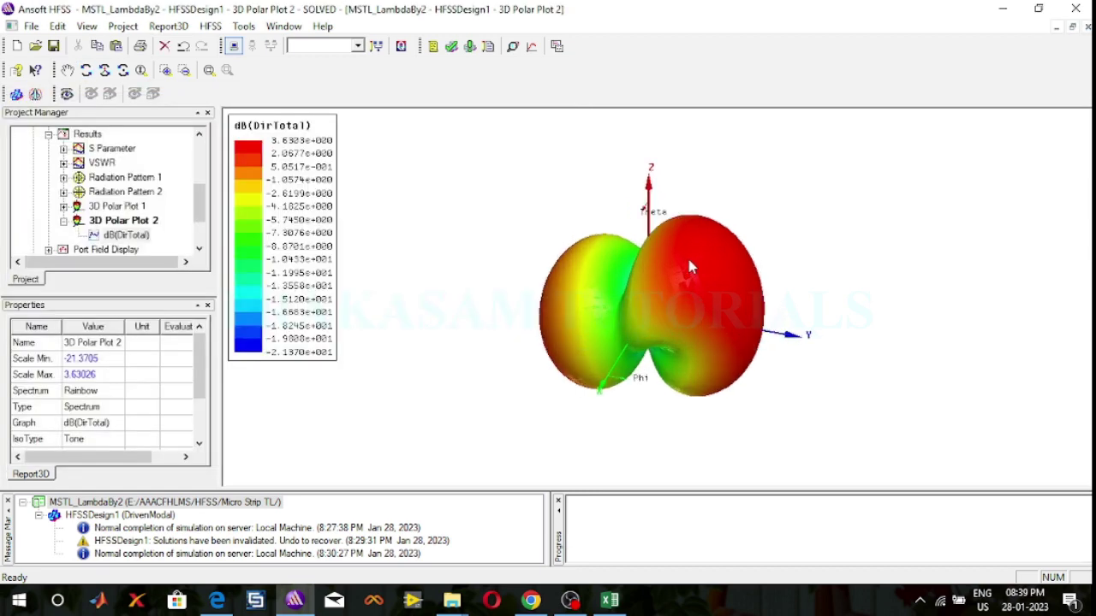
# Rotate the dB(DirTotal) 3D polar plot to examine the directivity lobes from different angles.
pyautogui.scroll(2, 690, 267)
pyautogui.click(85, 70)
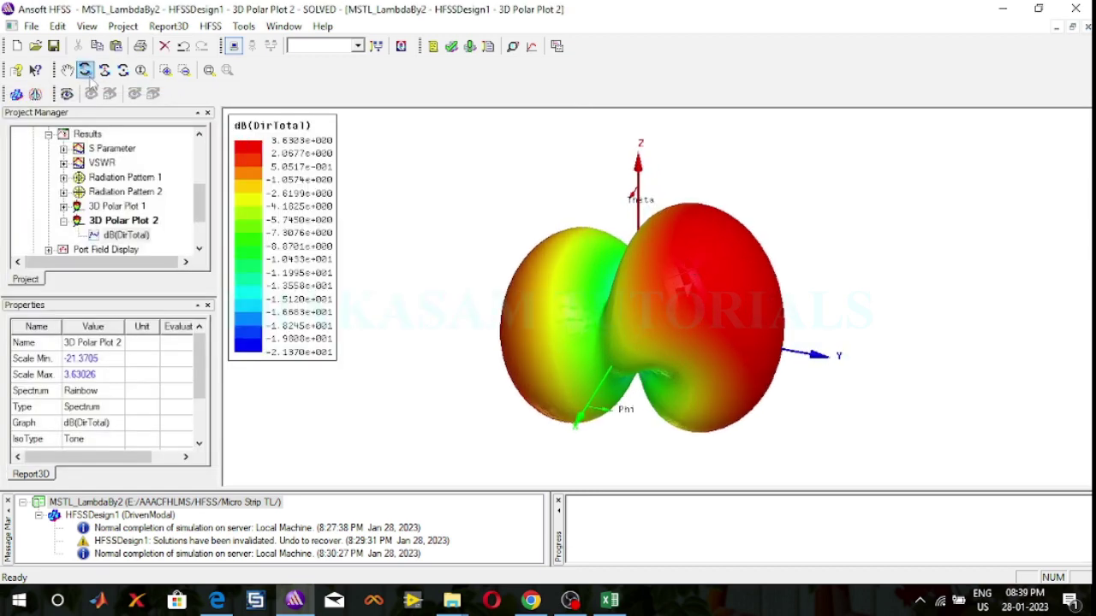
pyautogui.moveTo(474, 263); pyautogui.dragTo(476, 300)
pyautogui.moveTo(859, 333); pyautogui.dragTo(1006, 276)
pyautogui.moveTo(531, 308); pyautogui.dragTo(583, 379)
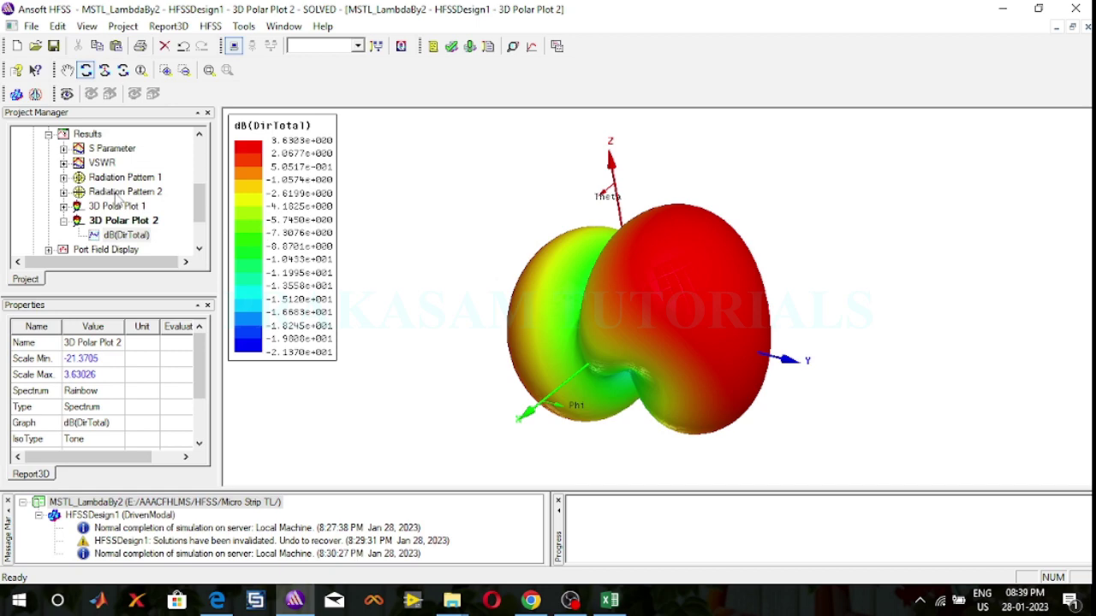
# Return to the HFSSDesign1 3D model and examine the microstrip line on its substrate up close.
pyautogui.click(49, 135)
pyautogui.scroll(2, 53, 149)
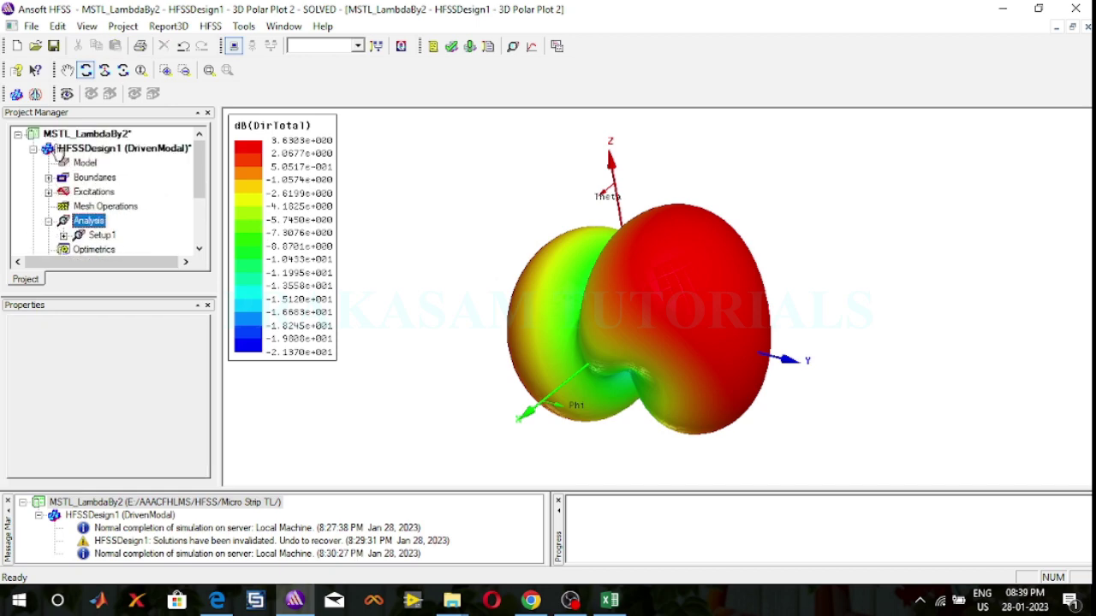
pyautogui.doubleClick(89, 151)
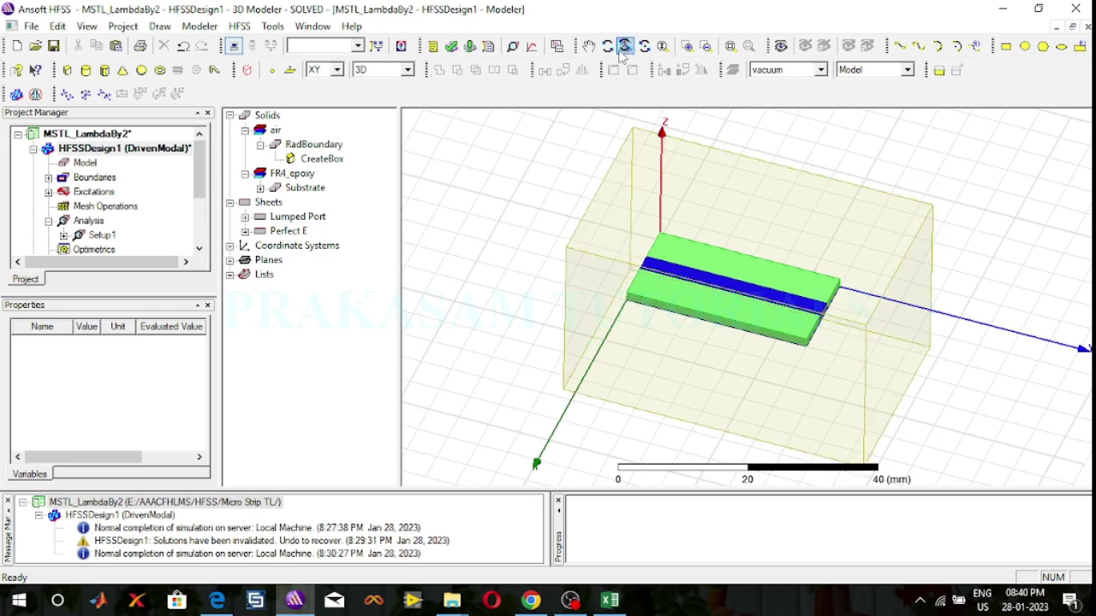
pyautogui.moveTo(709, 223); pyautogui.dragTo(990, 273)
pyautogui.scroll(3, 675, 284)
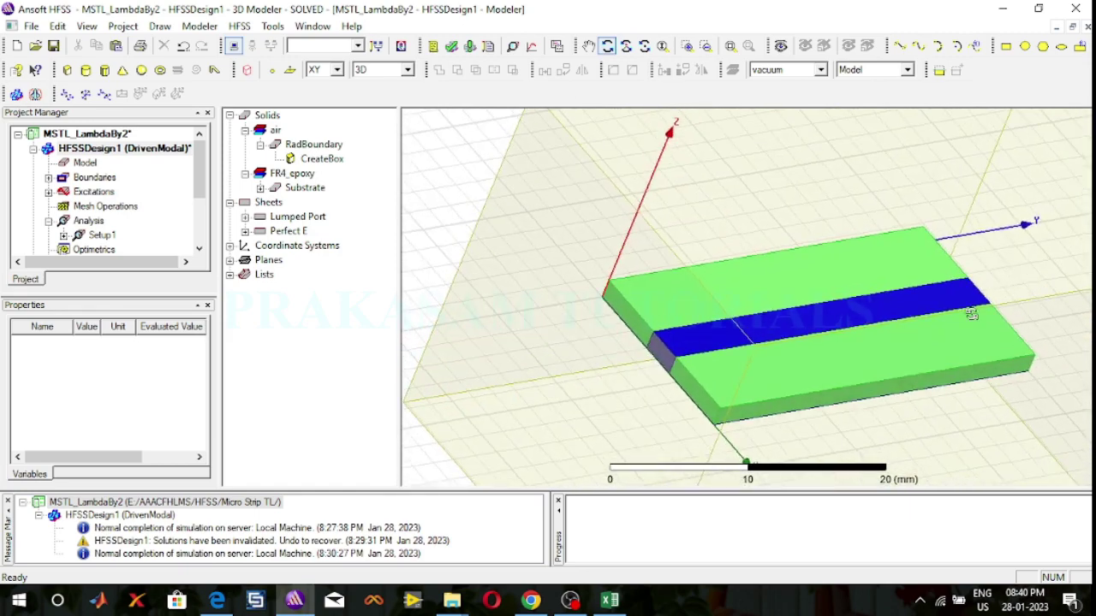
# Review the design's boundaries, highlight port excitations 1 and 2 on the model, and clear the selection.
pyautogui.click(50, 177)
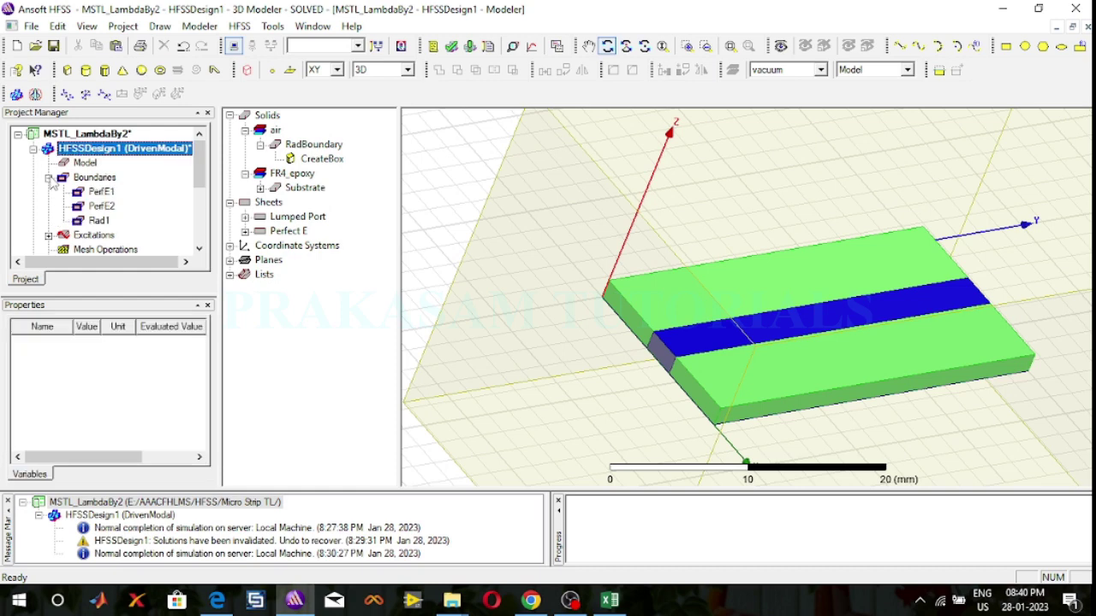
pyautogui.click(49, 177)
pyautogui.click(49, 192)
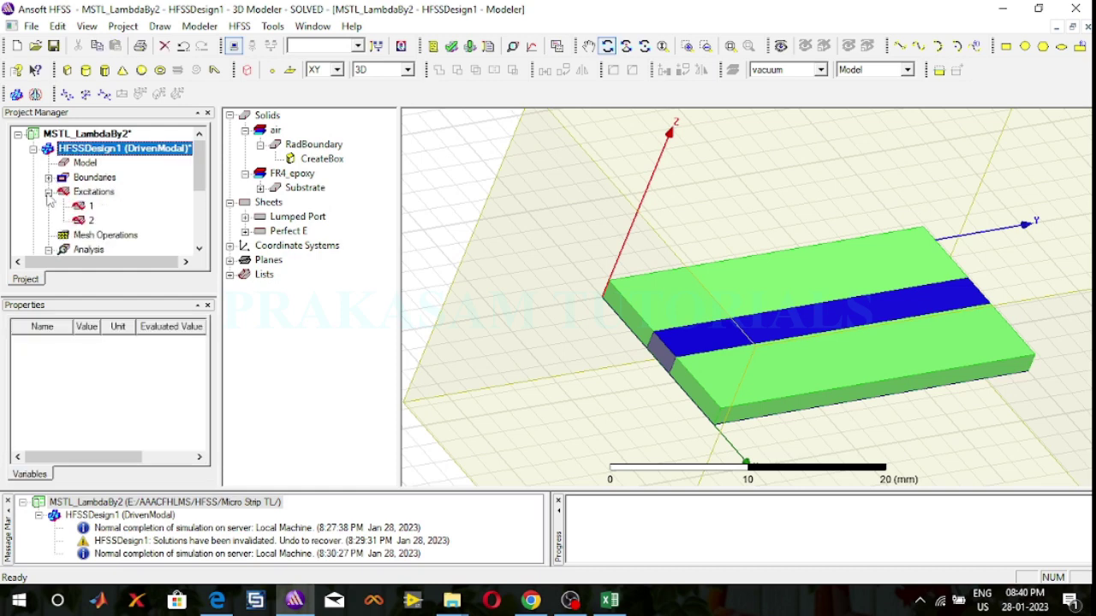
pyautogui.click(88, 207)
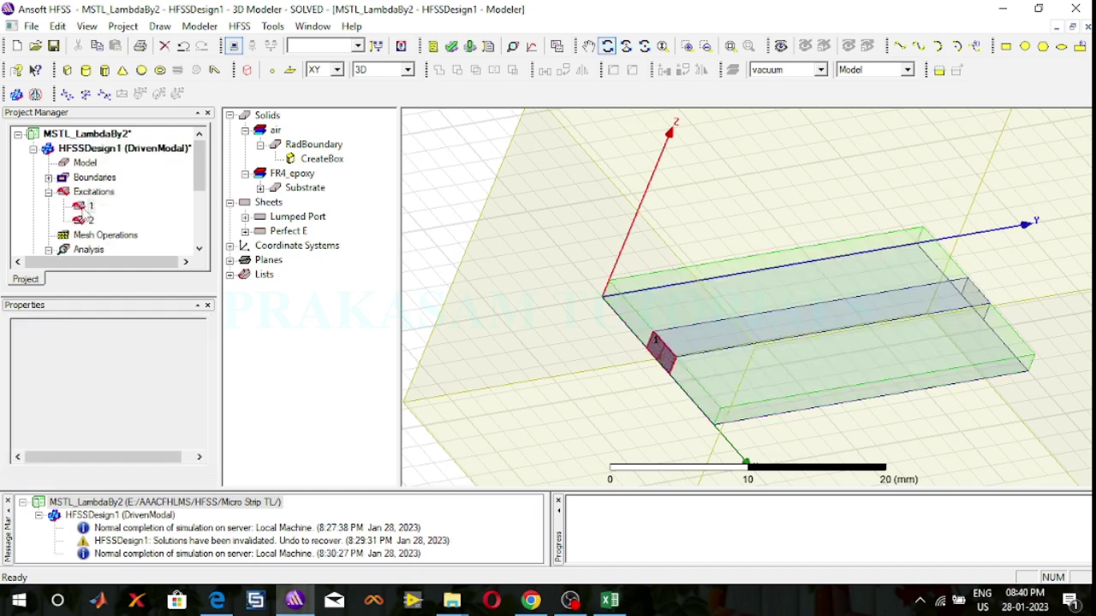
pyautogui.click(89, 221)
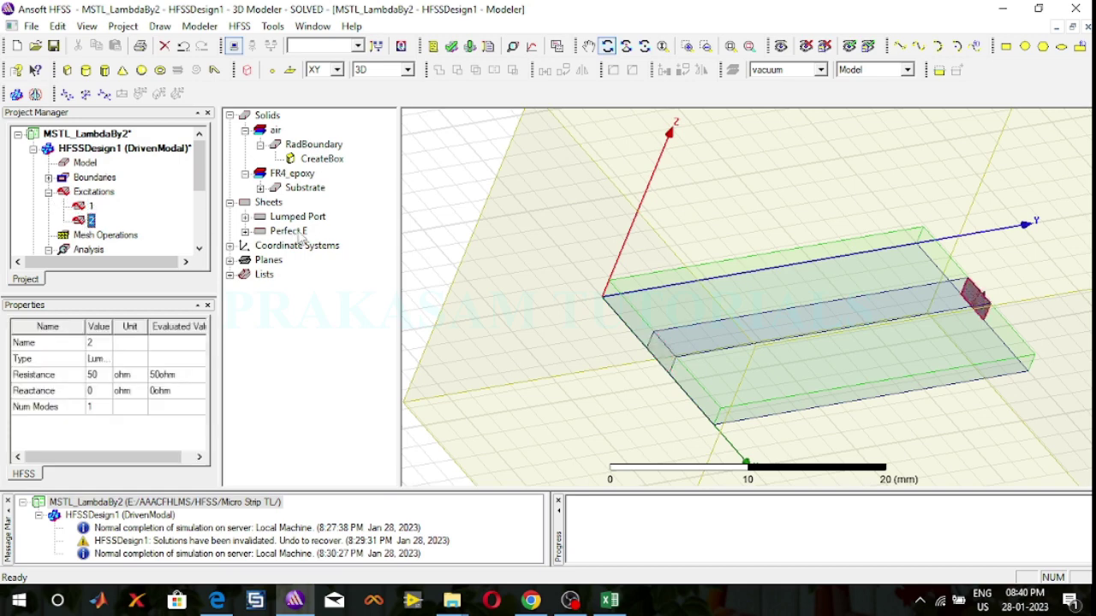
pyautogui.click(415, 193)
pyautogui.click(449, 140)
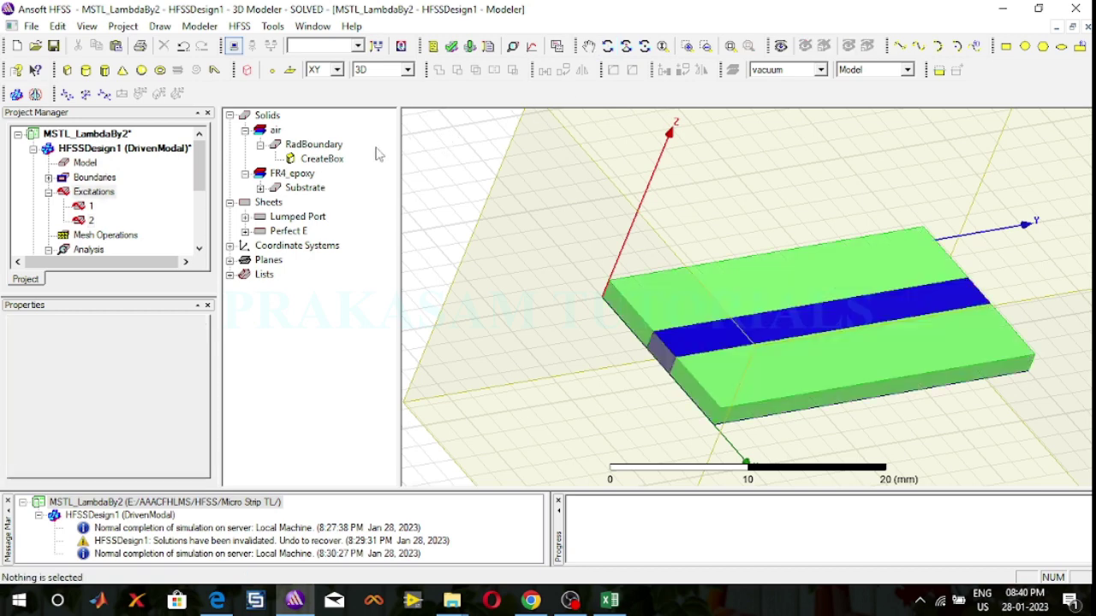
# Hide the RadBoundary box in the active view and select the substrate in the model.
pyautogui.click(780, 45)
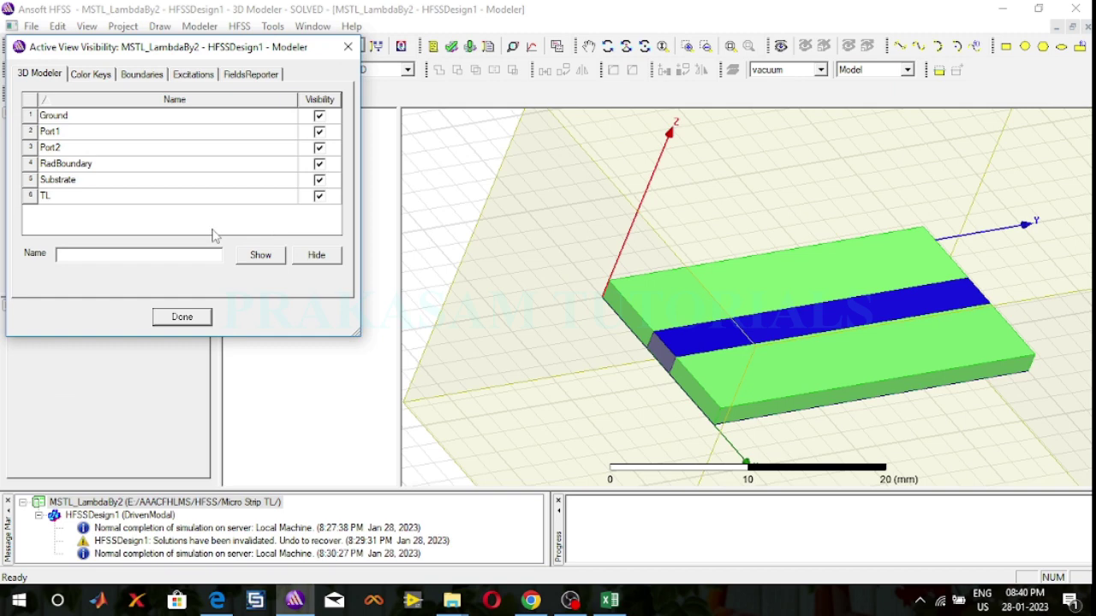
pyautogui.click(319, 164)
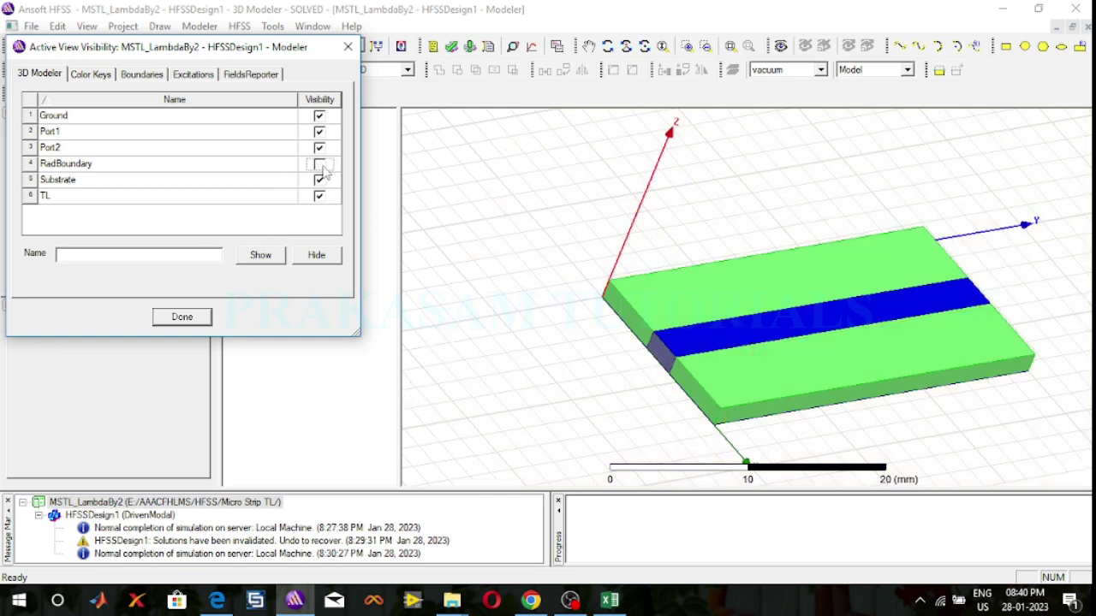
pyautogui.click(182, 316)
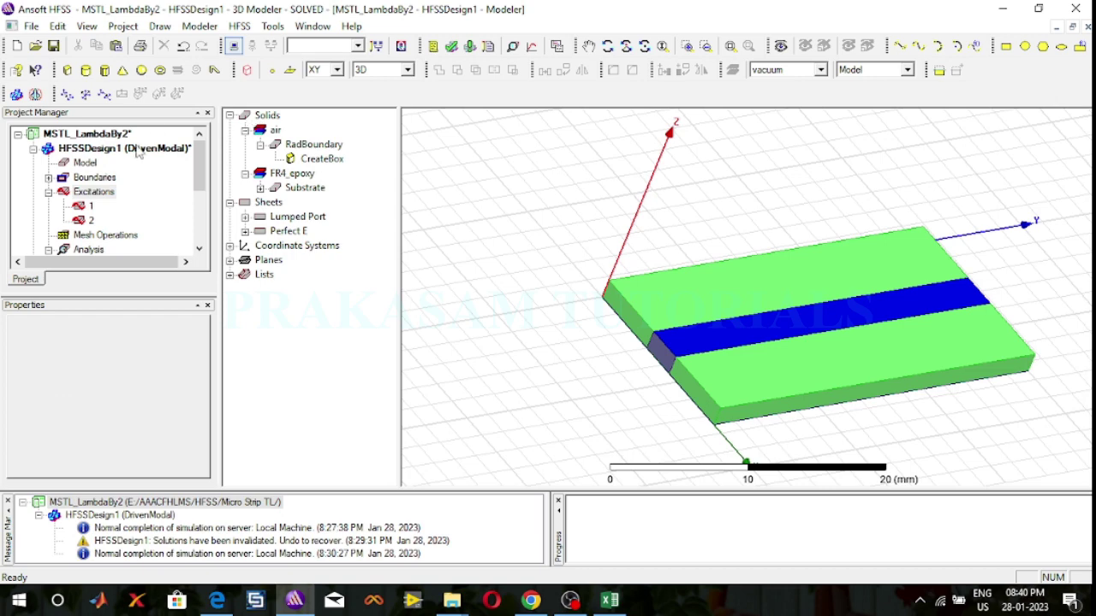
pyautogui.click(745, 351)
pyautogui.click(741, 381)
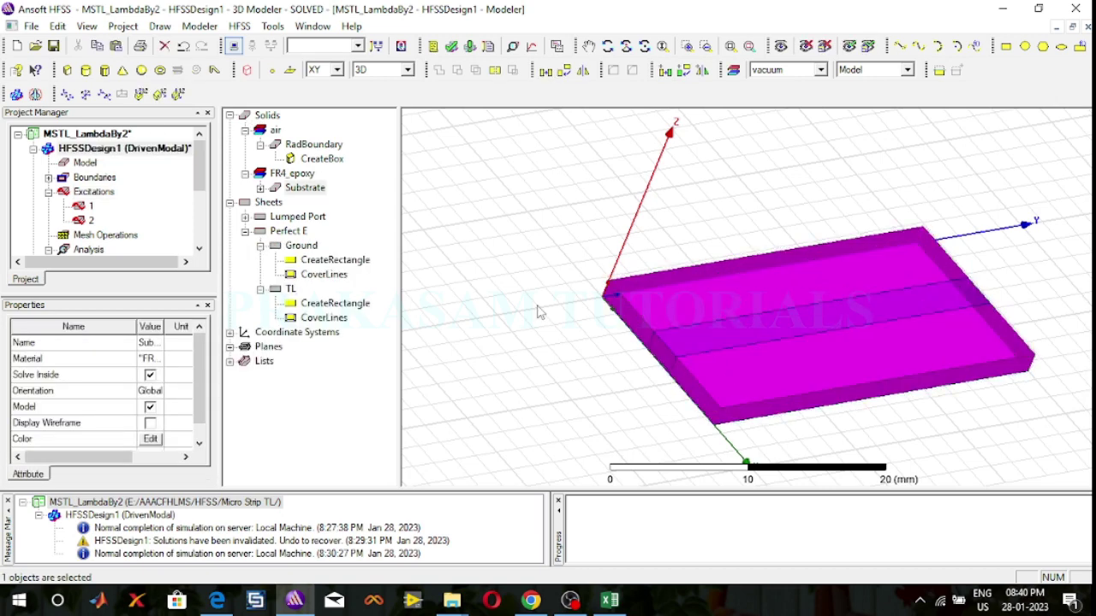
# Inspect Mode 1 of port 1 under Port Field Display and clear the substrate selection.
pyautogui.click(49, 191)
pyautogui.scroll(-2, 62, 212)
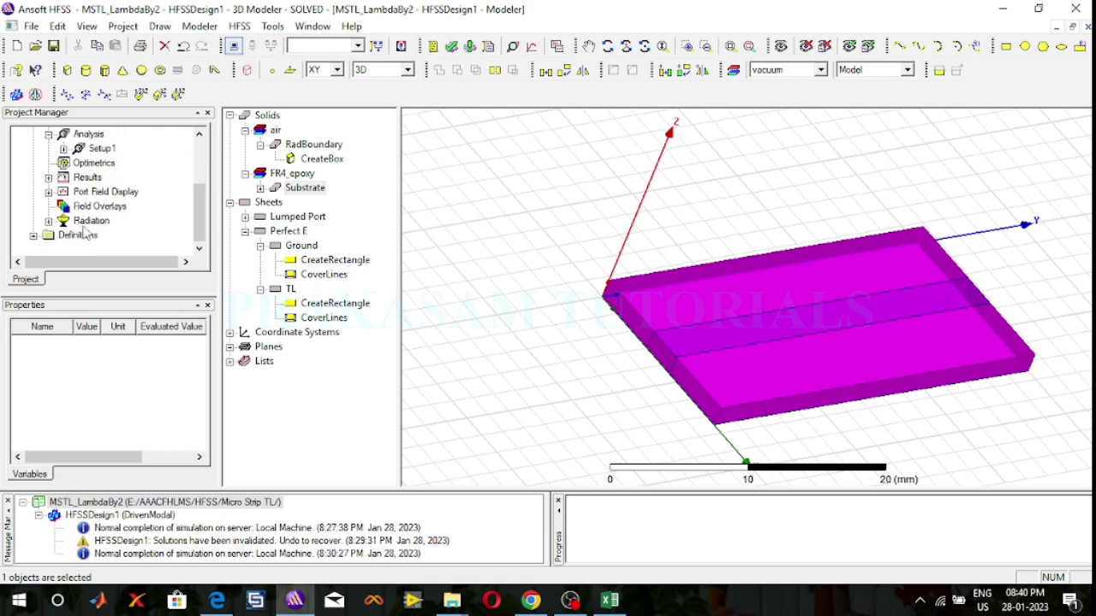
pyautogui.click(49, 192)
pyautogui.click(64, 207)
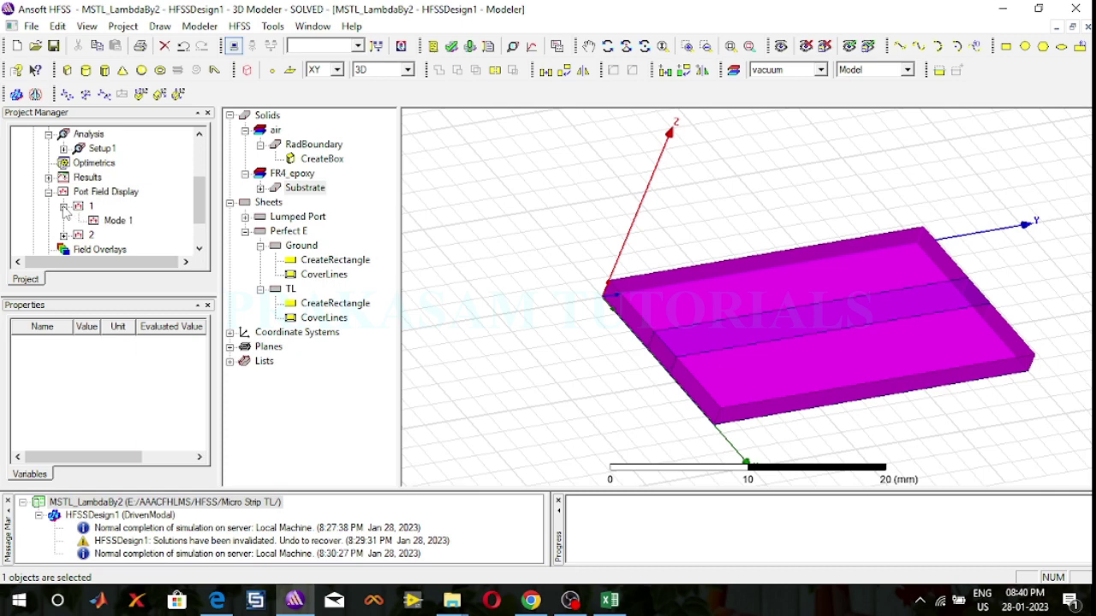
pyautogui.click(110, 222)
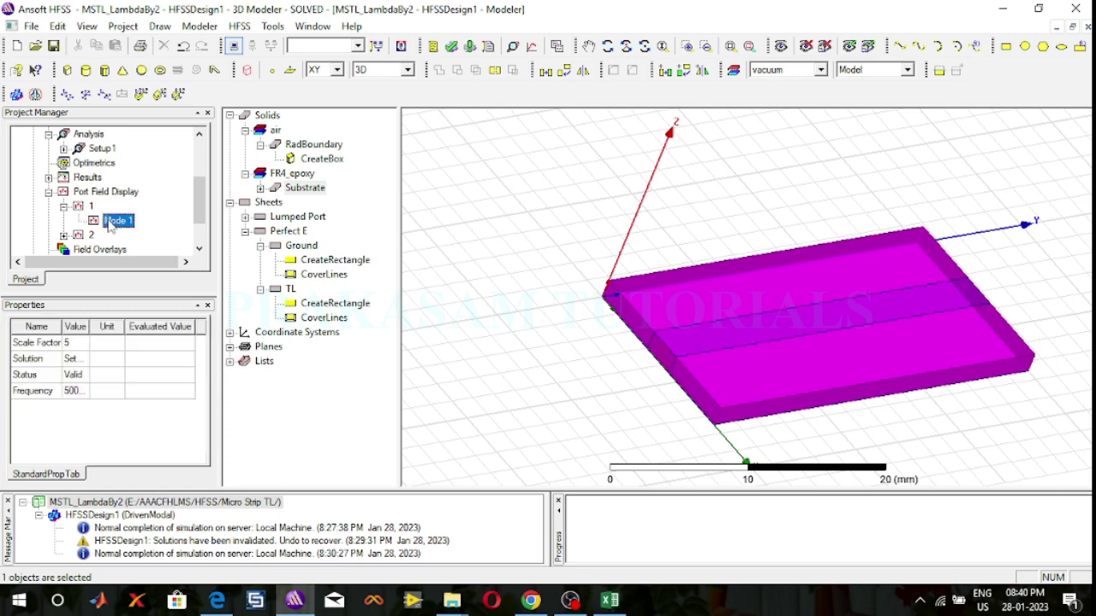
pyautogui.click(517, 293)
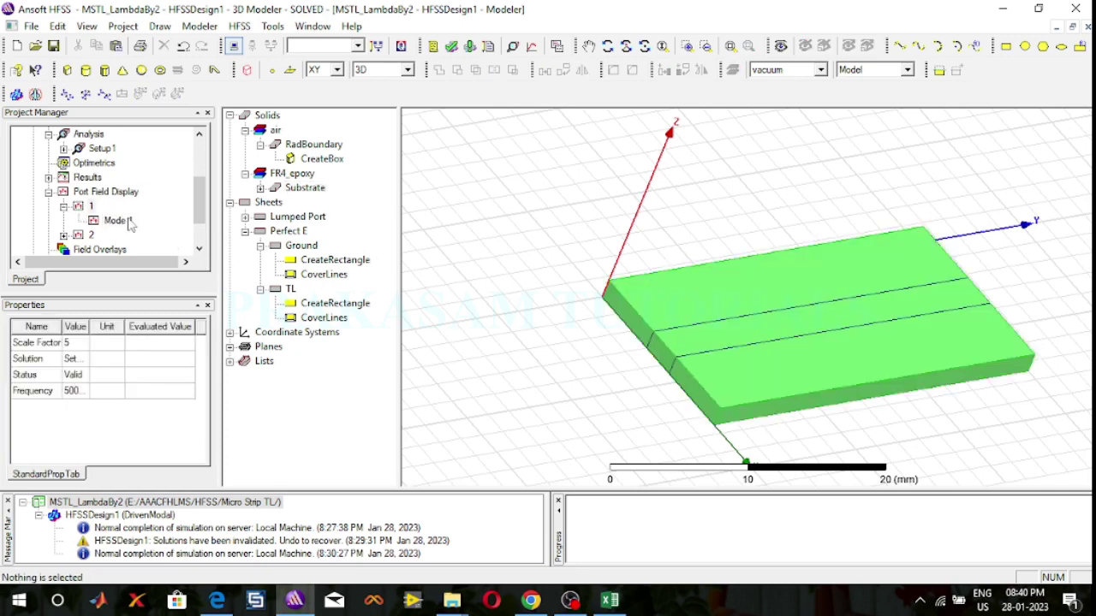
# Display the Mode 1 field of port 1 and examine its vectors on the port face up close.
pyautogui.click(129, 222)
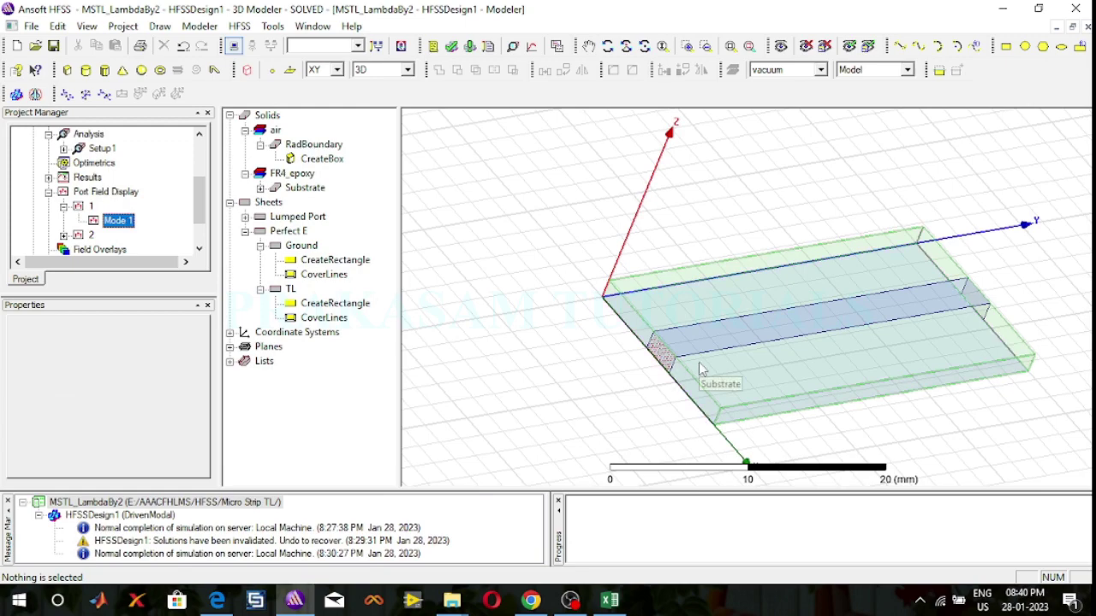
pyautogui.scroll(4, 697, 369)
pyautogui.scroll(3, 667, 376)
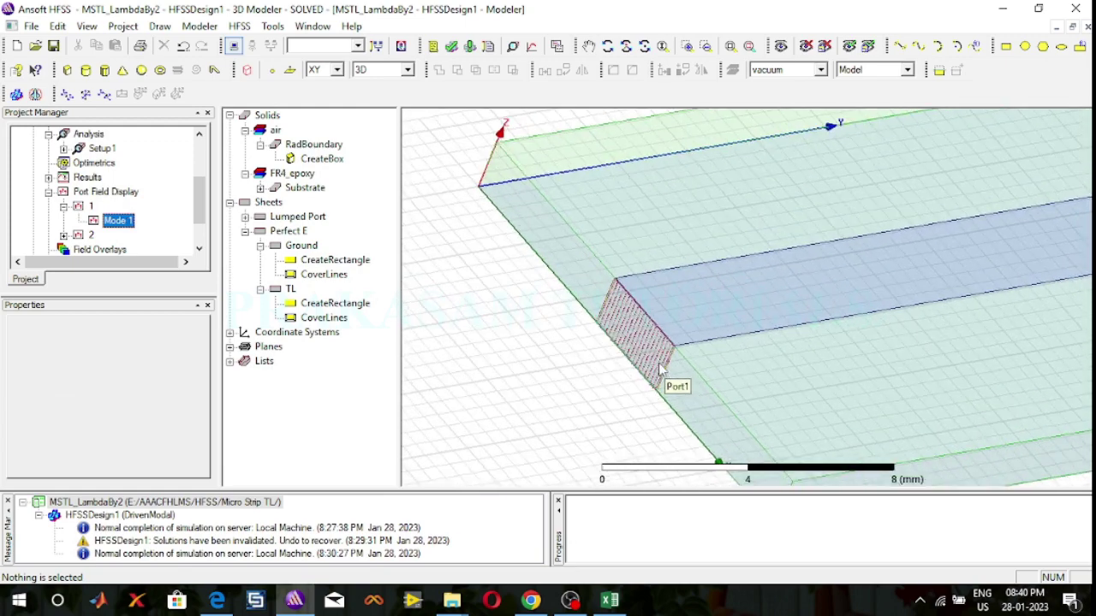
pyautogui.click(608, 46)
pyautogui.moveTo(967, 340); pyautogui.dragTo(886, 384)
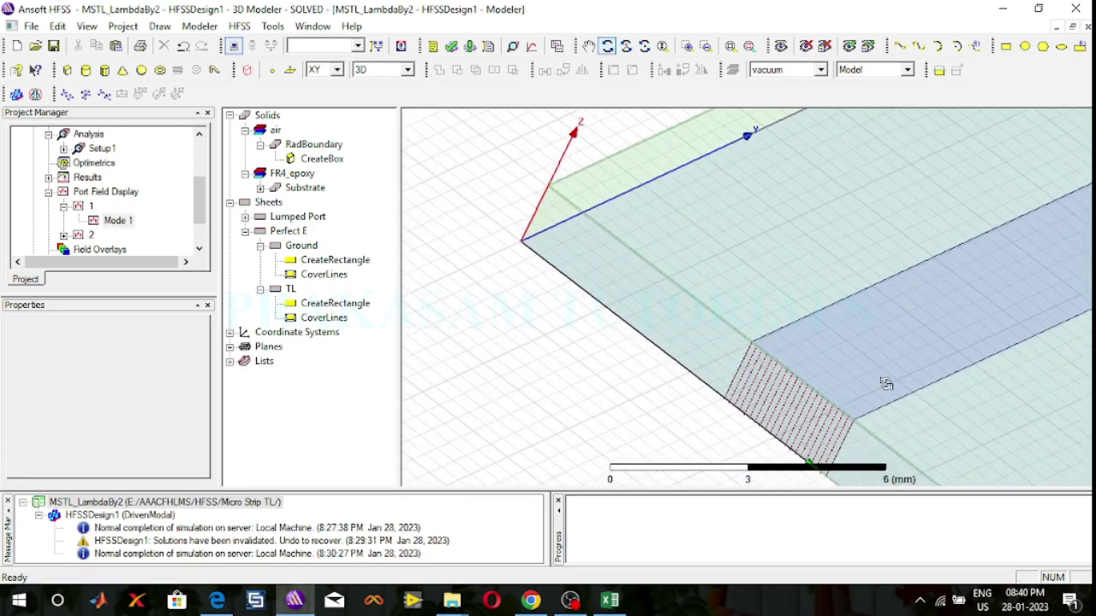
pyautogui.moveTo(1024, 212)
pyautogui.mouseDown()
pyautogui.moveTo(987, 171)
pyautogui.moveTo(856, 333)
pyautogui.mouseUp()
pyautogui.moveTo(805, 381)
pyautogui.mouseDown()
pyautogui.moveTo(766, 435)
pyautogui.moveTo(784, 397)
pyautogui.mouseUp()
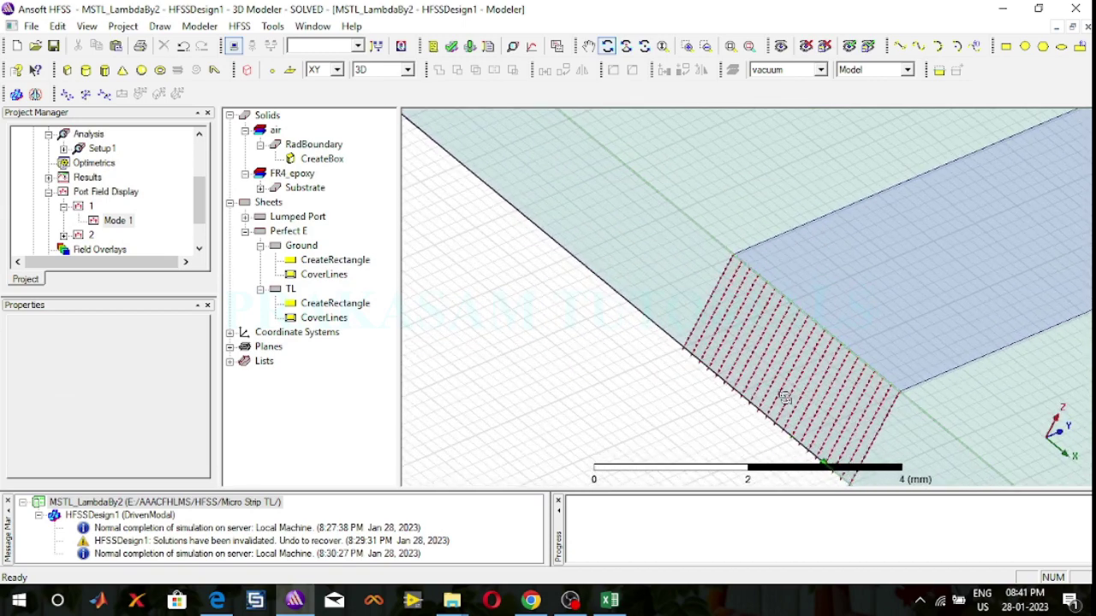
pyautogui.click(120, 221)
pyautogui.rightClick(127, 225)
pyautogui.click(154, 234)
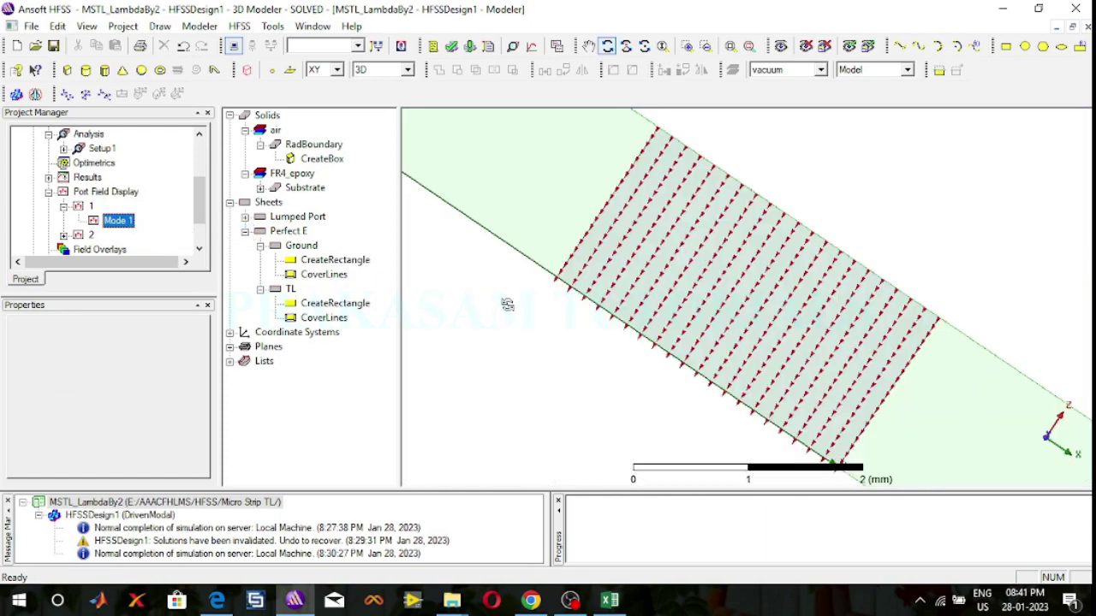
# Inspect Mode 1 of port 2 with the whole model in view, and collapse the Port Field Display entries.
pyautogui.click(64, 235)
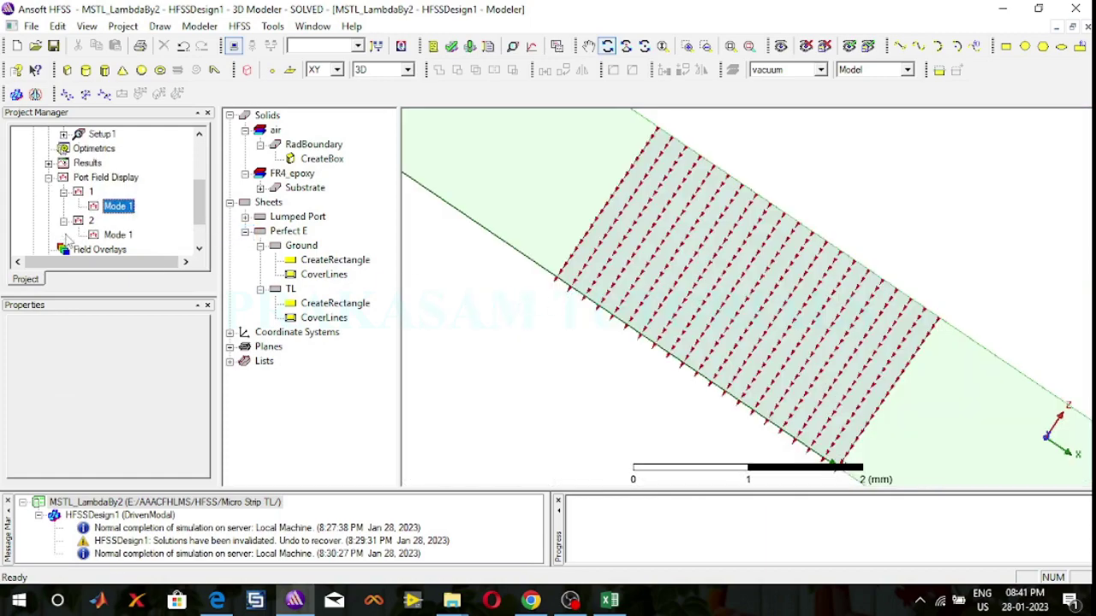
pyautogui.click(111, 235)
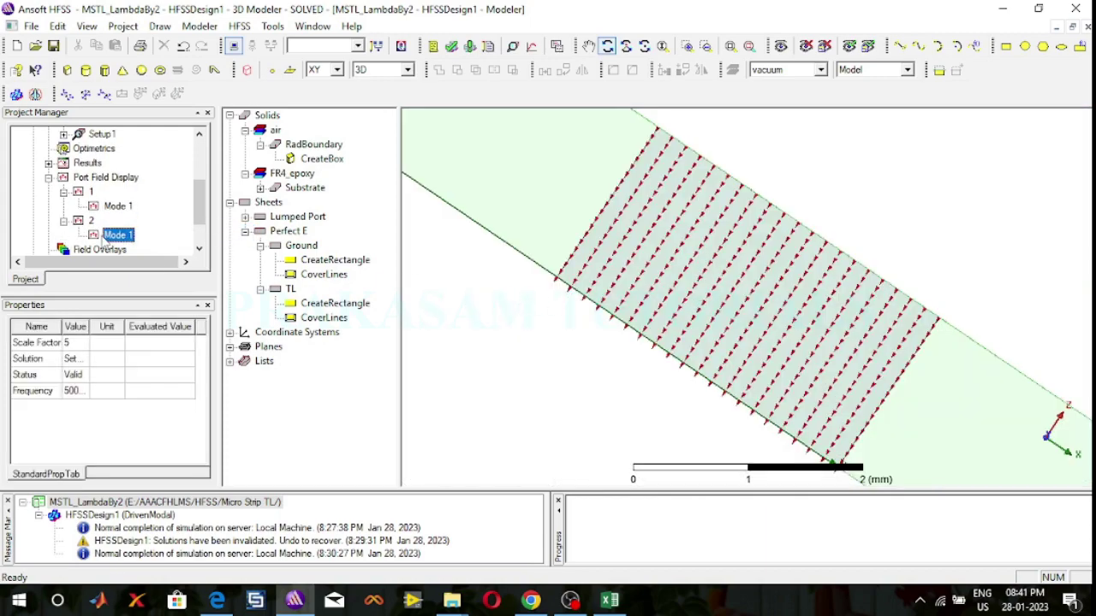
pyautogui.click(730, 46)
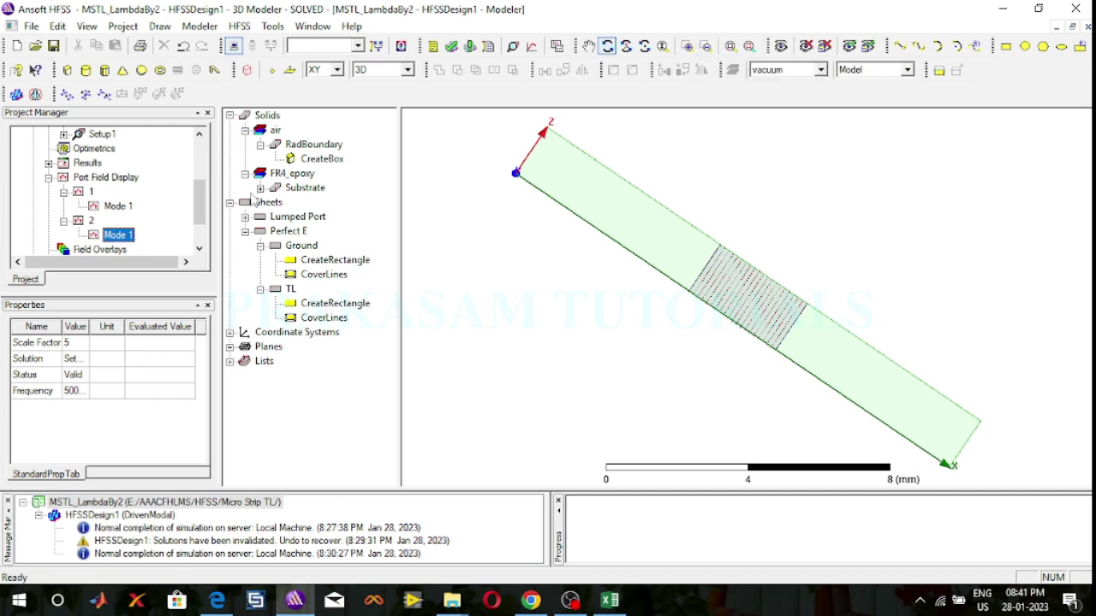
pyautogui.click(63, 220)
pyautogui.click(64, 191)
pyautogui.click(63, 192)
pyautogui.click(49, 177)
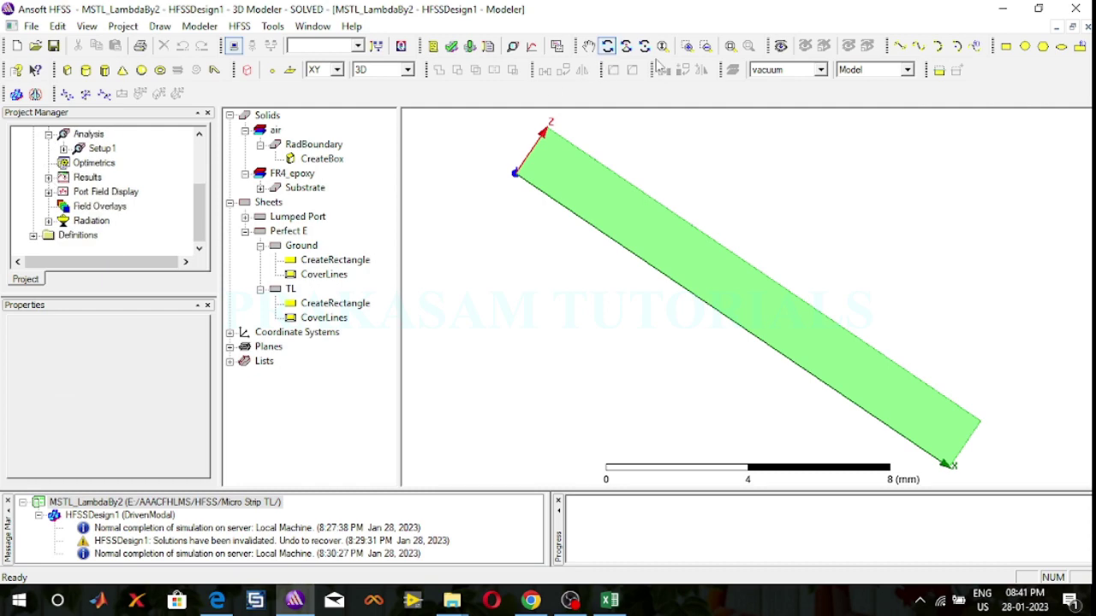
# Select the substrate and create a Vector_E field plot for it using Setup1 : LastAdaptive at 5GHz and 0deg phase.
pyautogui.moveTo(779, 222); pyautogui.dragTo(772, 238)
pyautogui.moveTo(1044, 402); pyautogui.dragTo(856, 385)
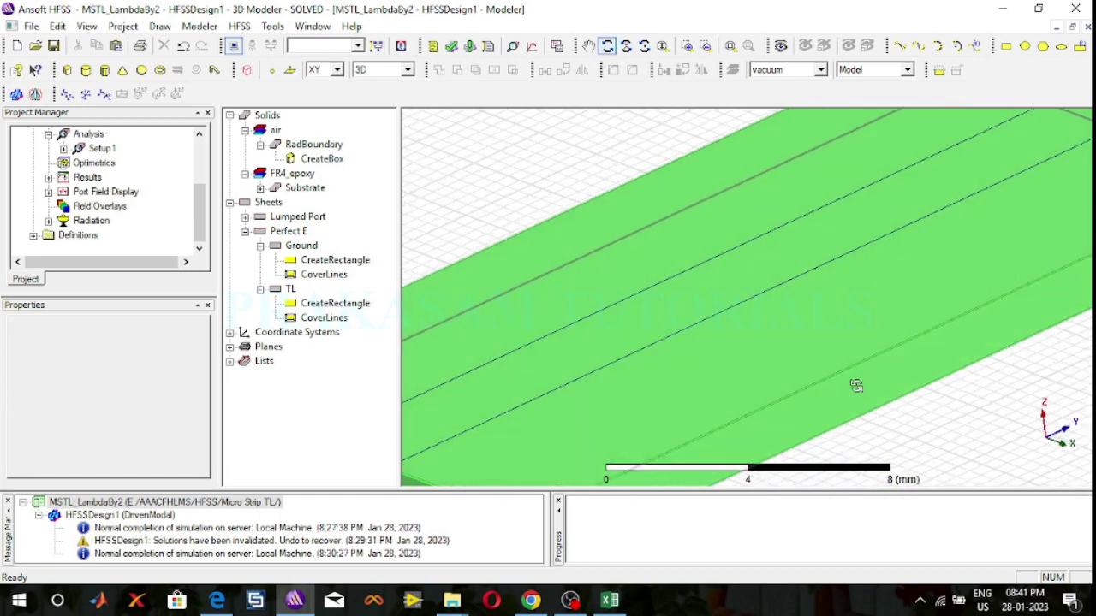
pyautogui.click(730, 46)
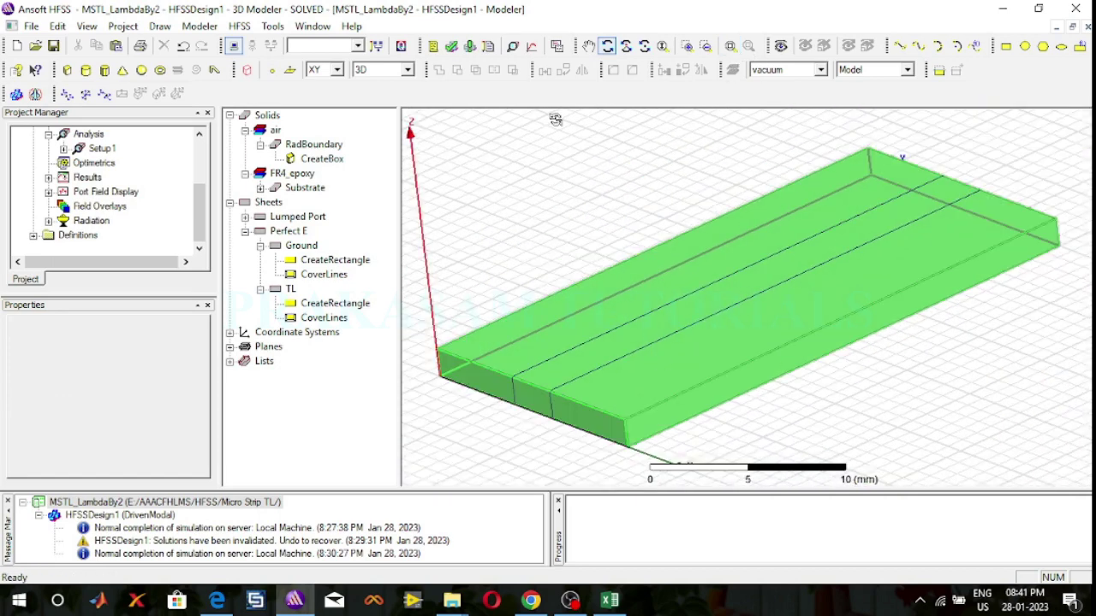
pyautogui.click(607, 47)
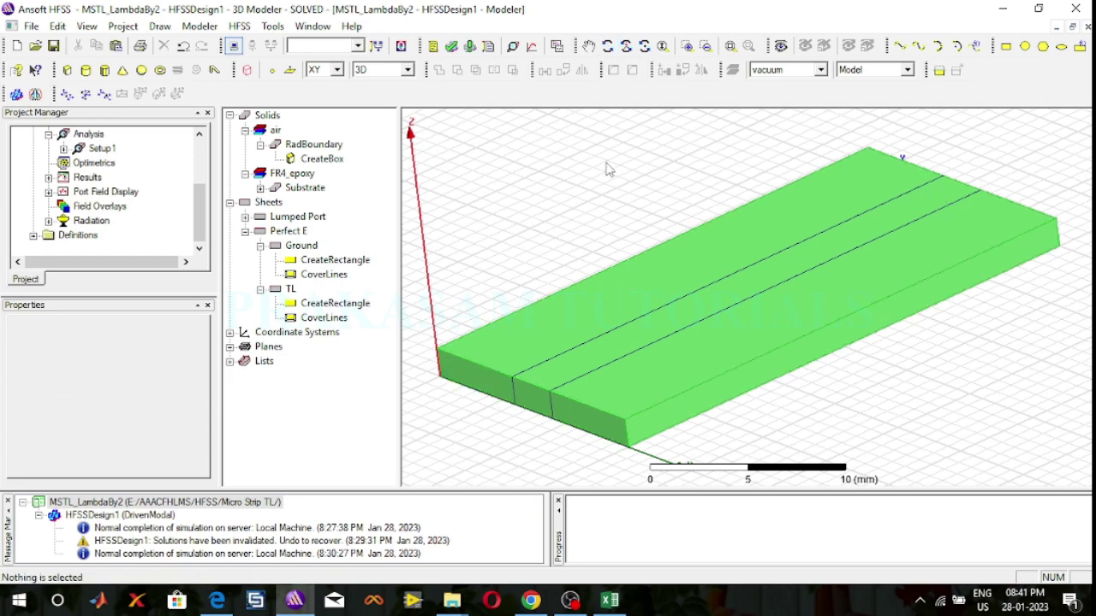
pyautogui.click(649, 343)
pyautogui.click(906, 432)
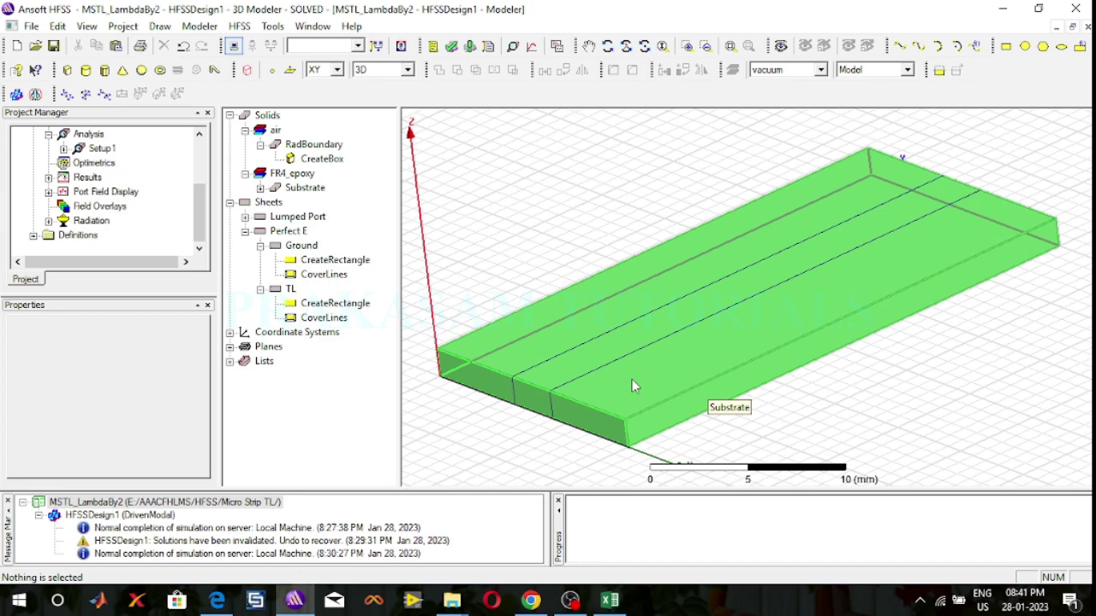
pyautogui.click(664, 402)
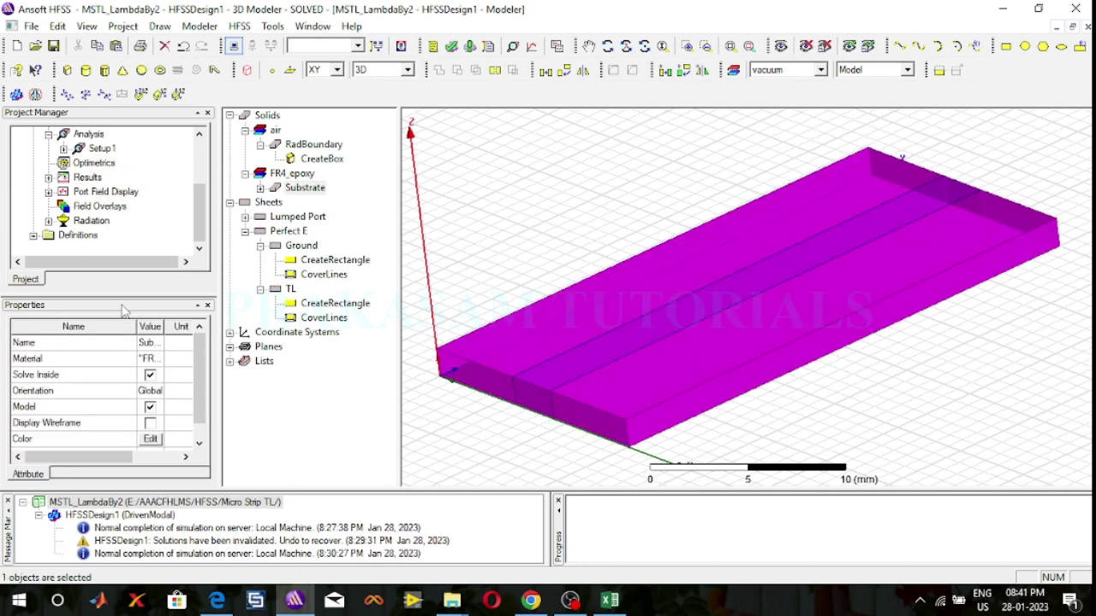
pyautogui.rightClick(92, 211)
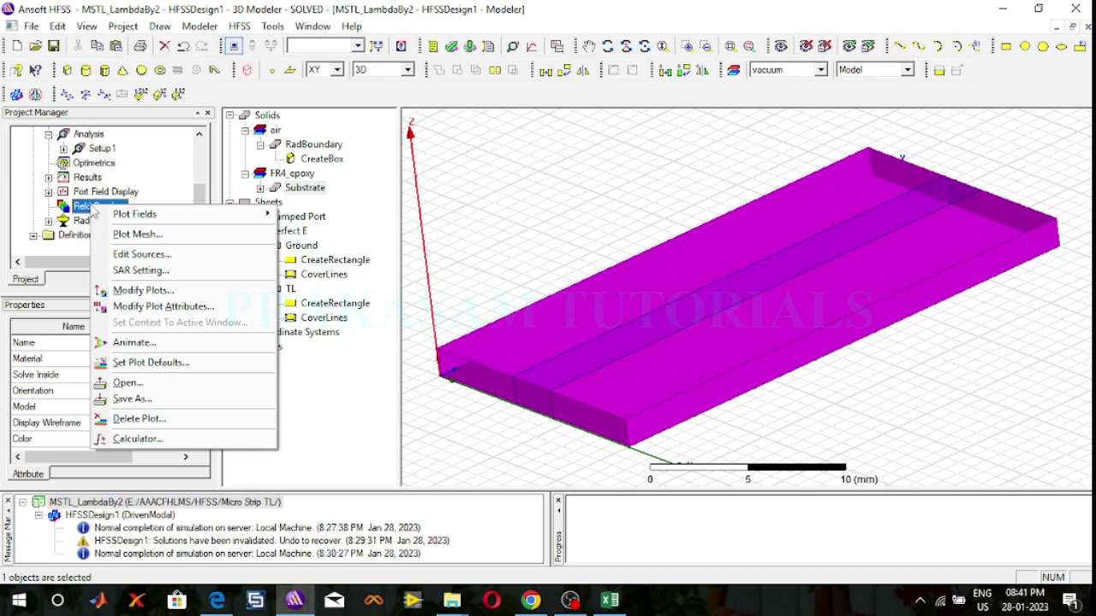
pyautogui.moveTo(122, 220)
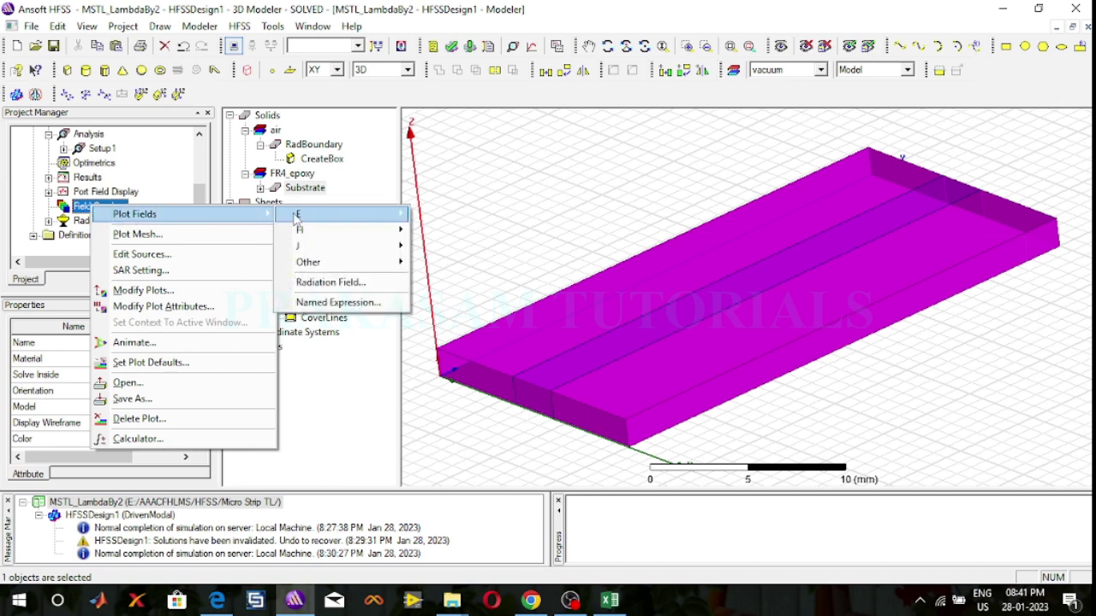
pyautogui.moveTo(374, 221)
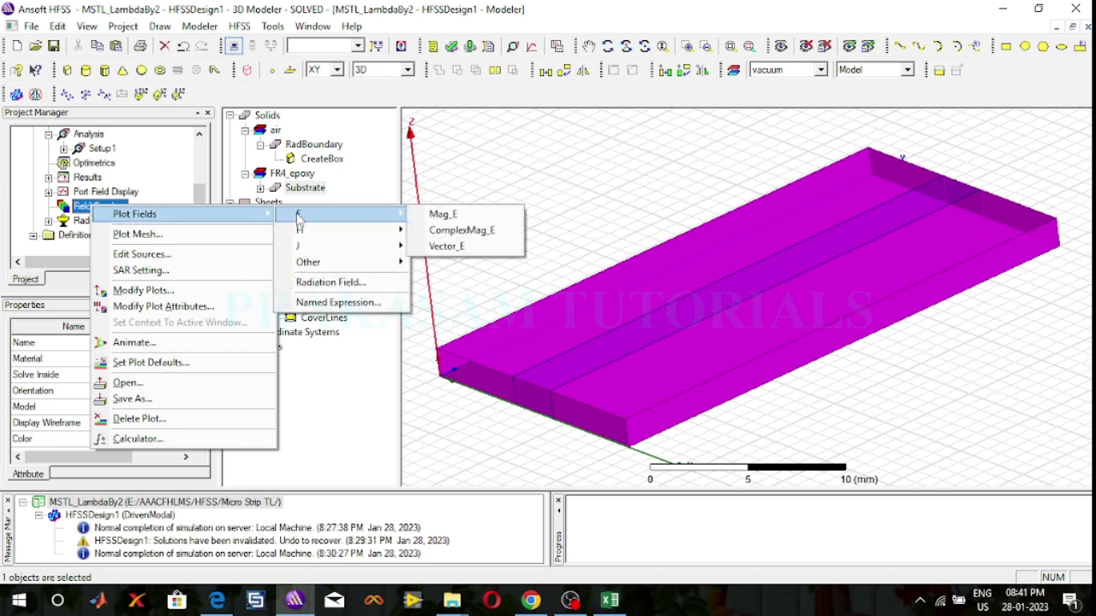
pyautogui.click(462, 255)
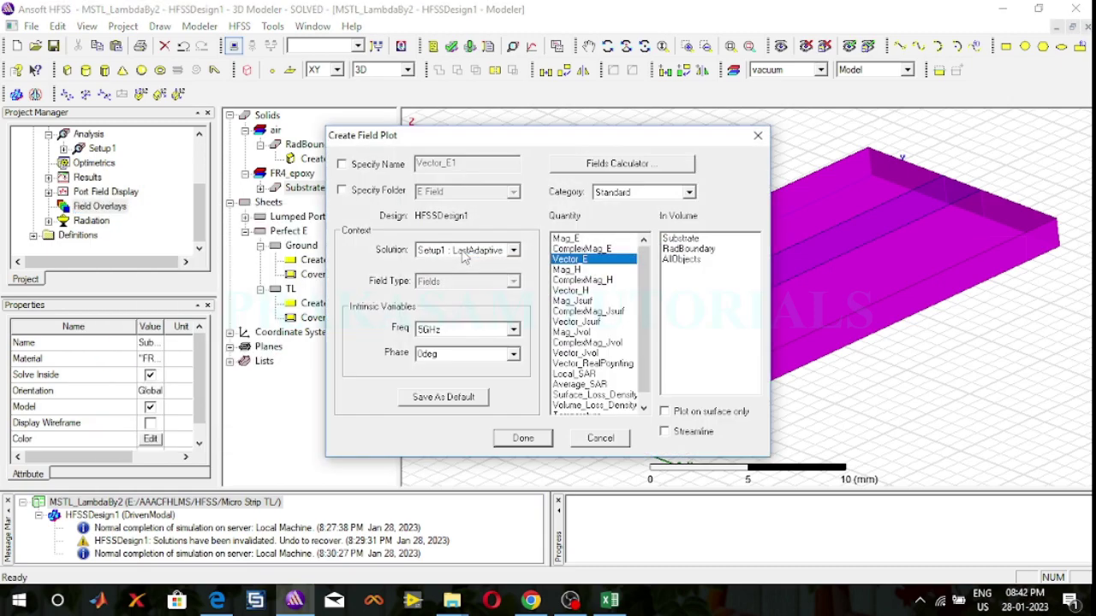
pyautogui.click(523, 438)
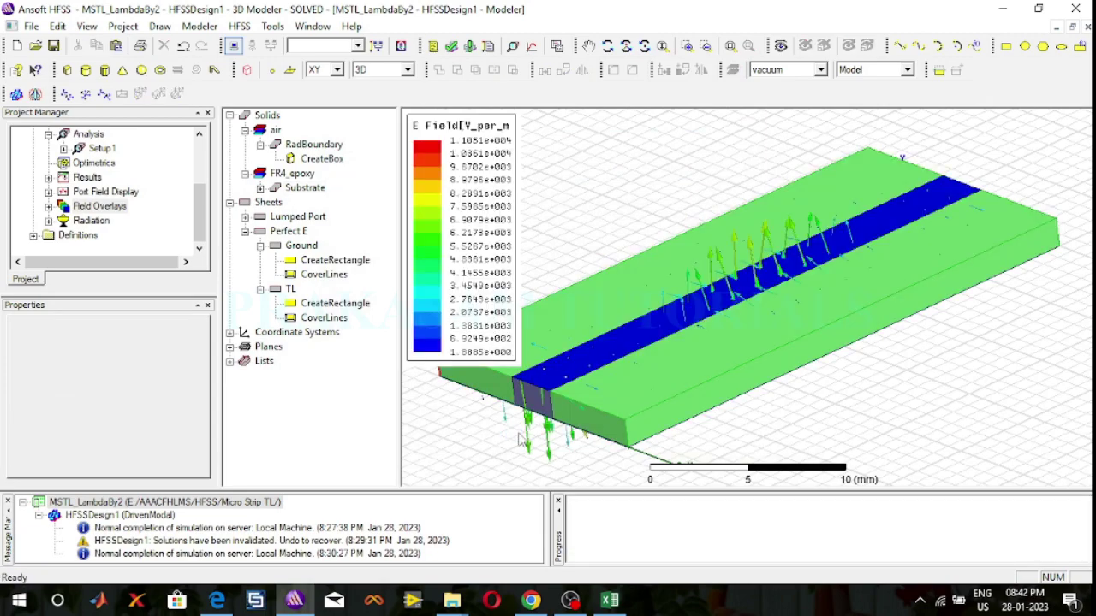
# Animate the substrate's E-field vector plot over Phase from 0deg to 350deg in 35 steps.
pyautogui.click(605, 46)
pyautogui.moveTo(702, 267); pyautogui.dragTo(676, 231)
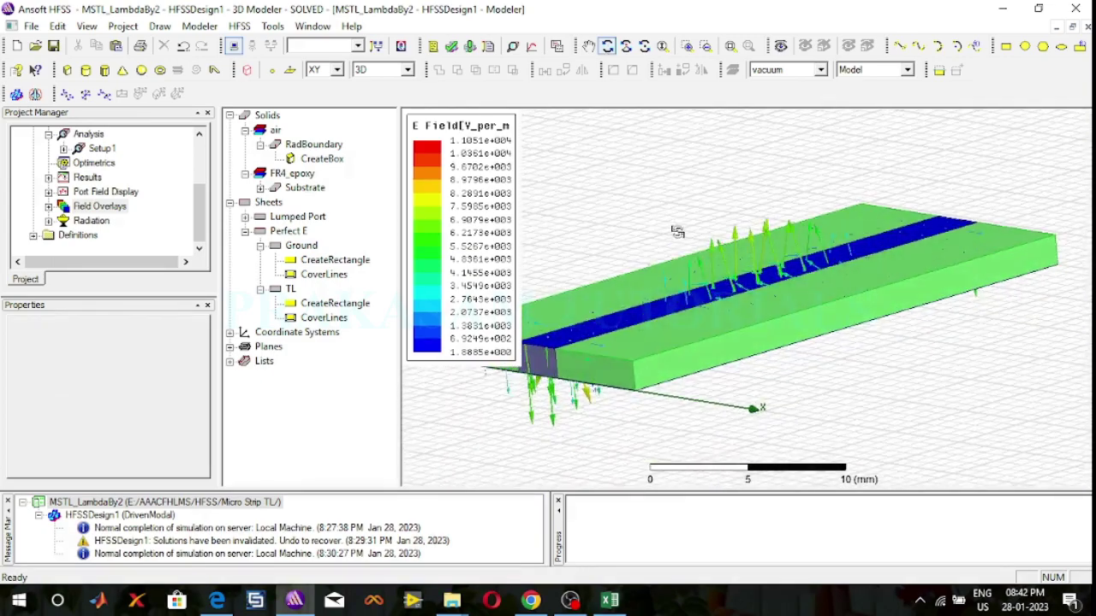
pyautogui.doubleClick(54, 209)
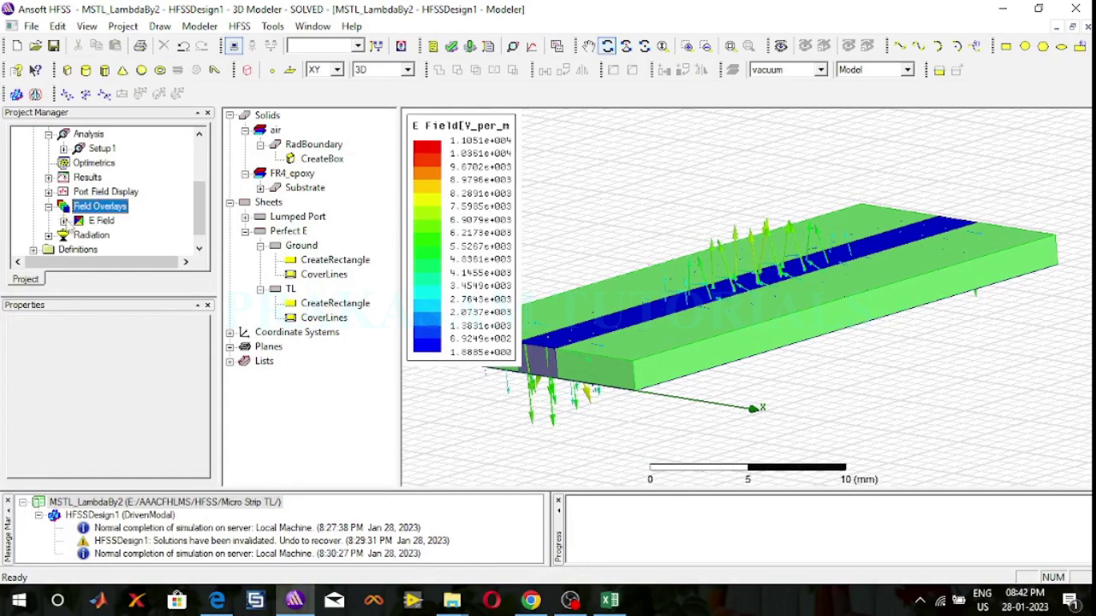
pyautogui.click(121, 236)
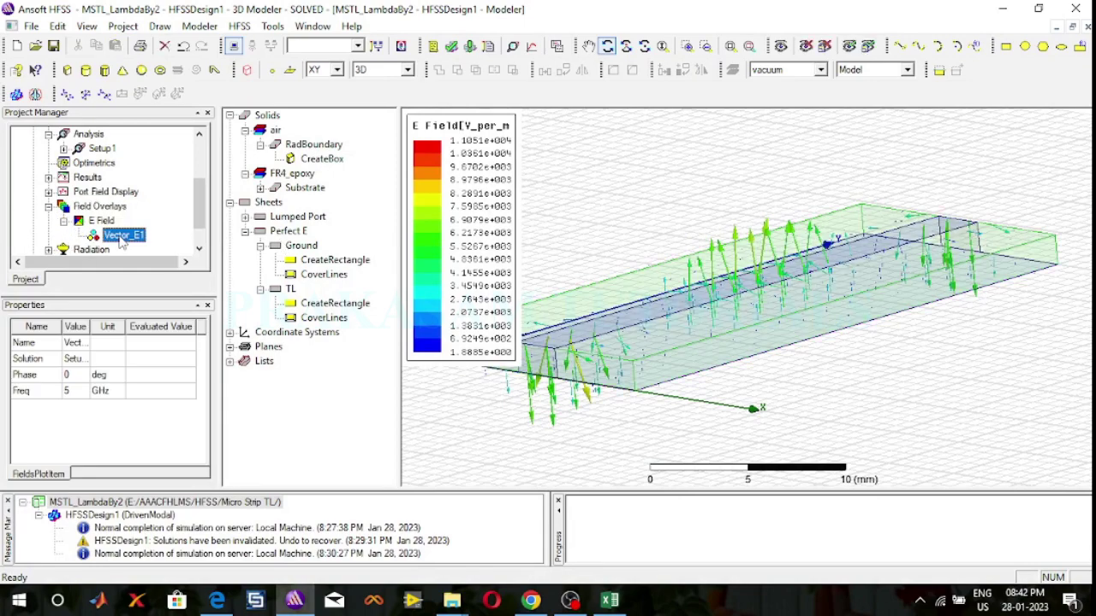
pyautogui.rightClick(122, 242)
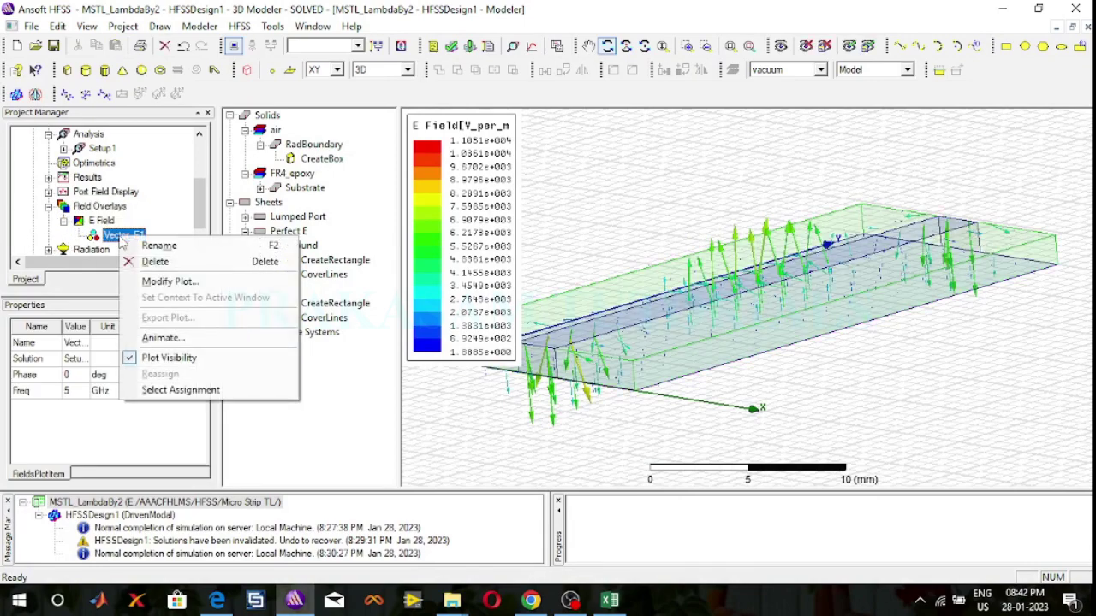
pyautogui.click(172, 335)
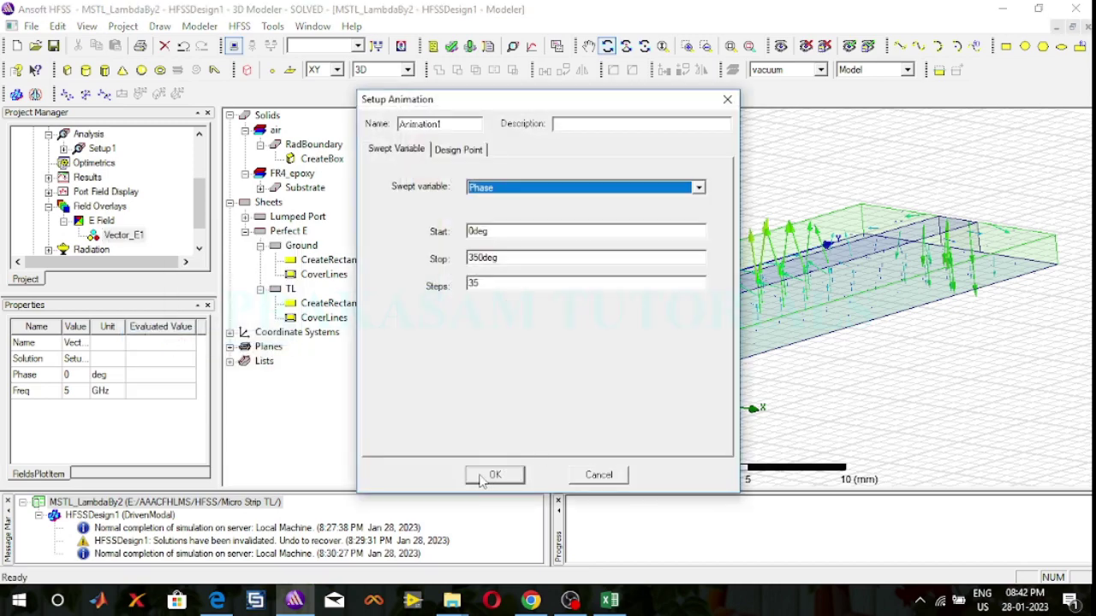
pyautogui.click(492, 475)
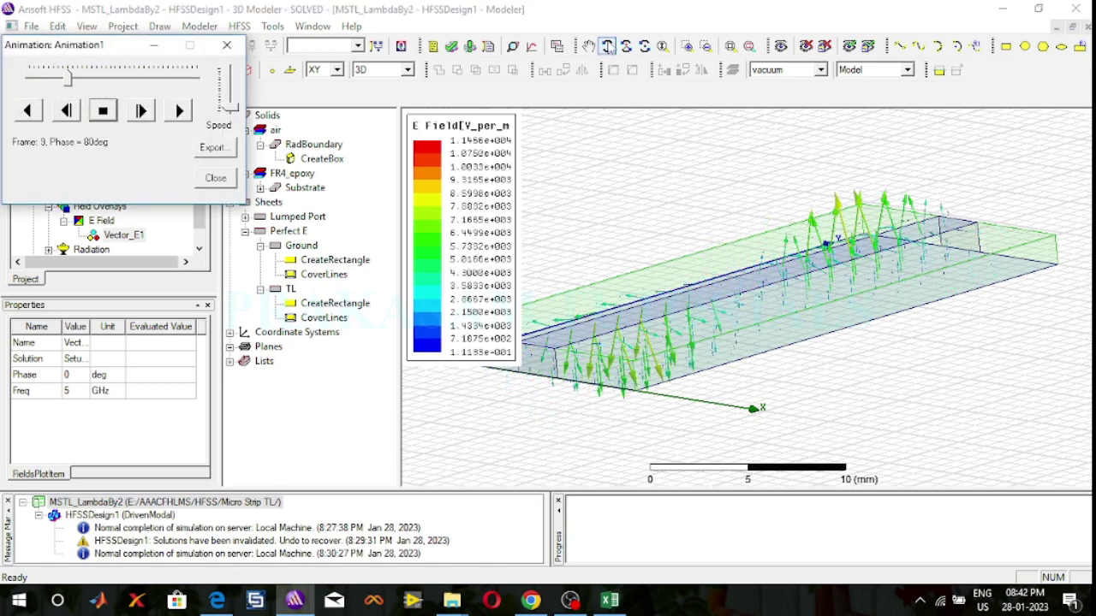
pyautogui.click(609, 49)
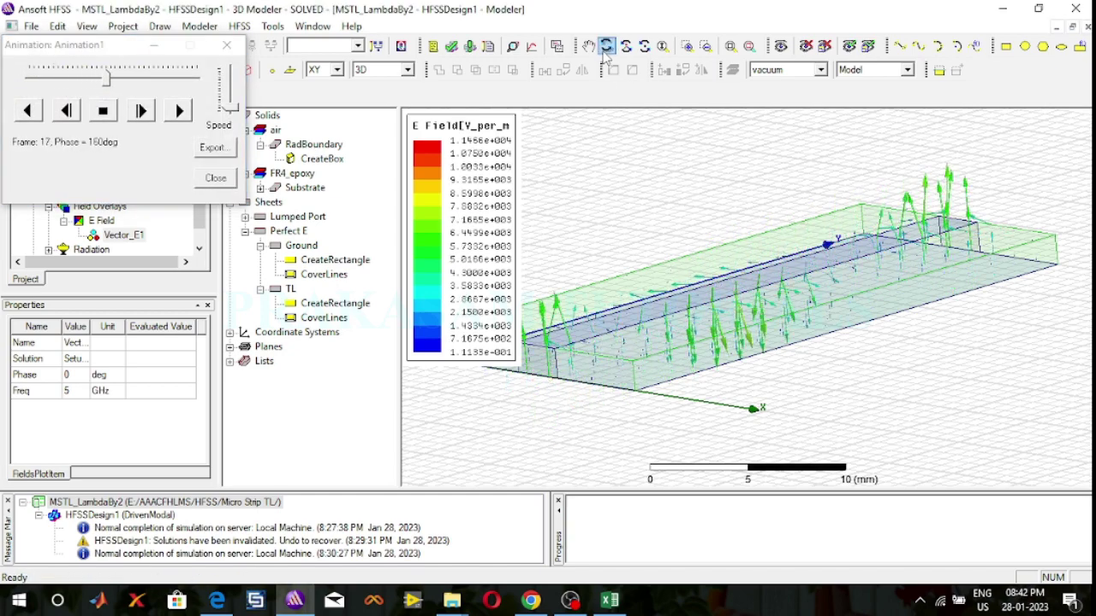
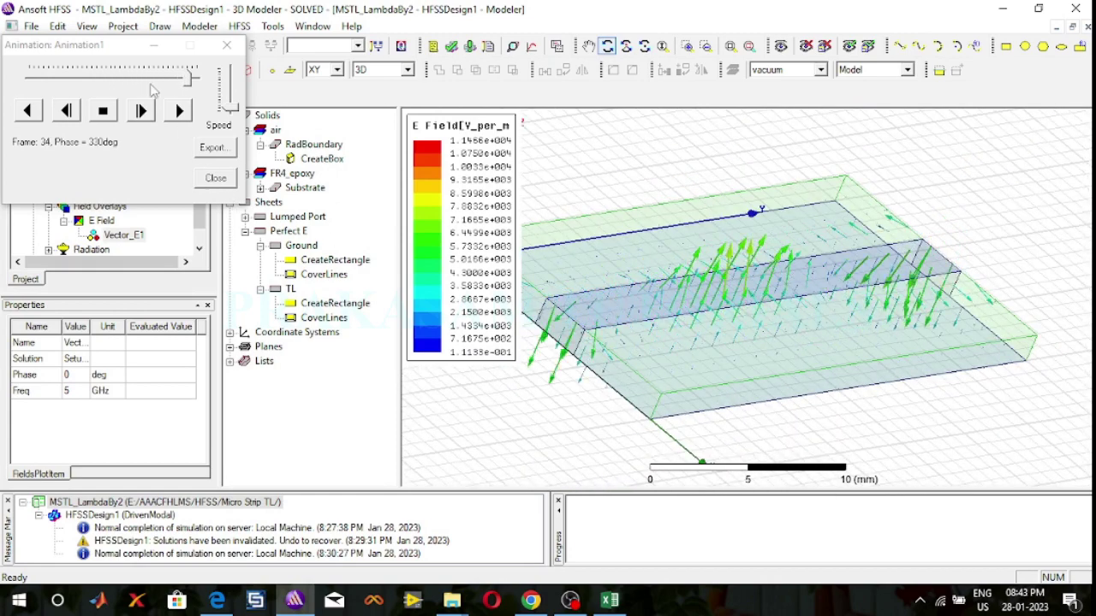
# Move the animation window clear of the project tree and review the E-field vector plot's modification settings without changing them.
pyautogui.moveTo(121, 47); pyautogui.dragTo(321, 36)
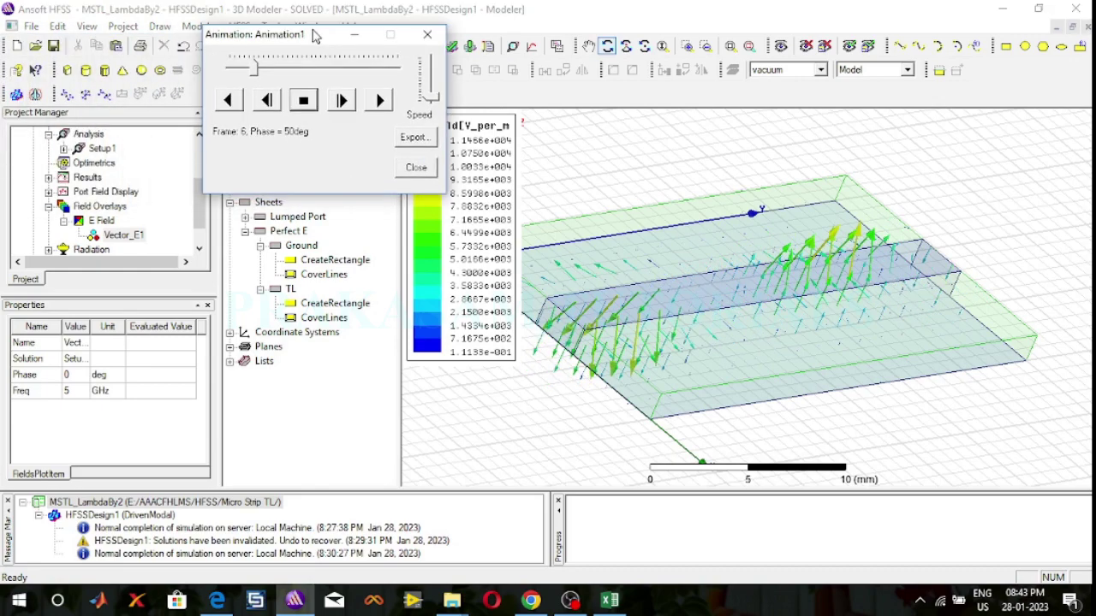
pyautogui.rightClick(130, 238)
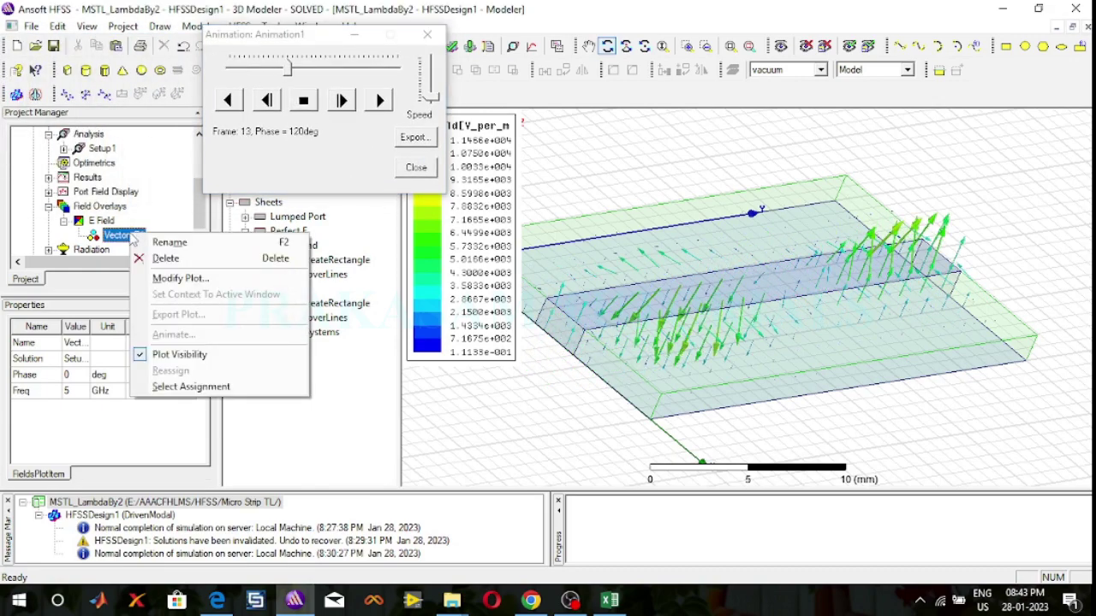
pyautogui.click(180, 278)
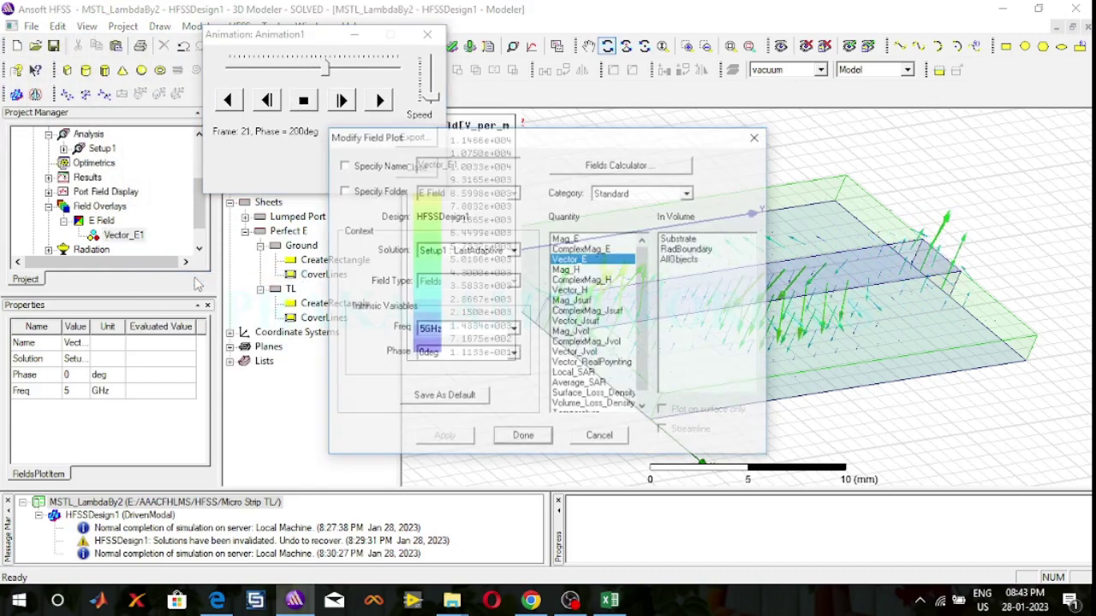
pyautogui.click(757, 135)
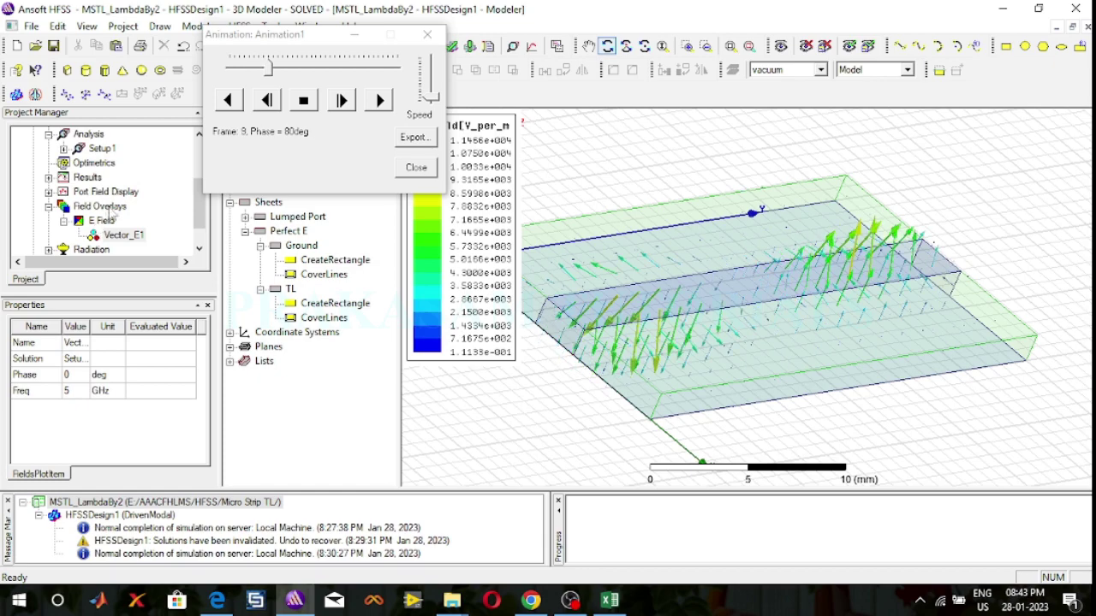
pyautogui.rightClick(101, 206)
pyautogui.moveTo(167, 216)
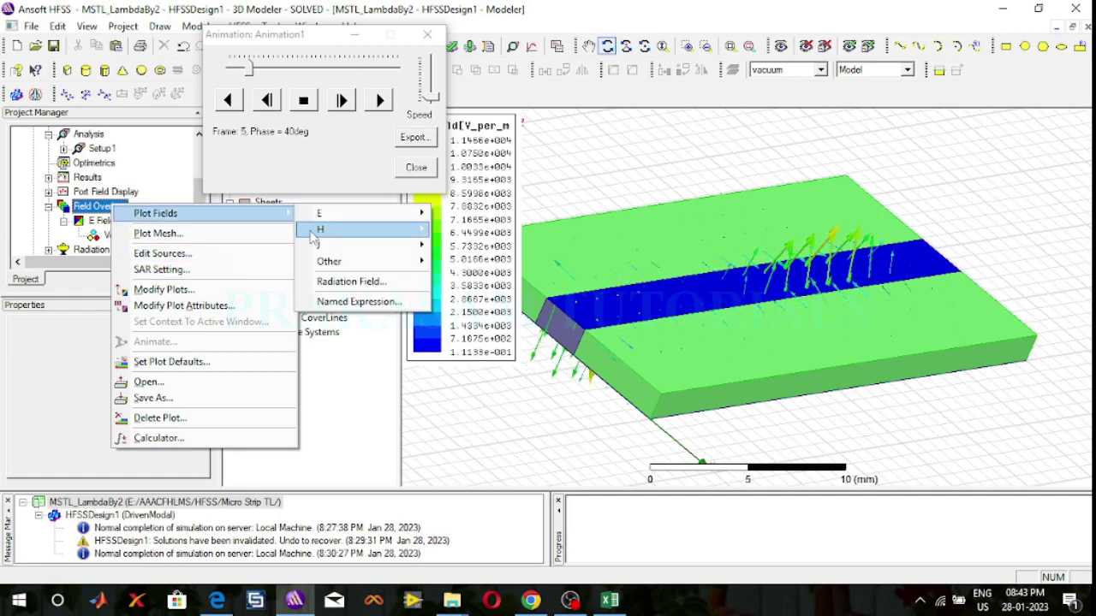
pyautogui.moveTo(326, 230)
pyautogui.click(347, 281)
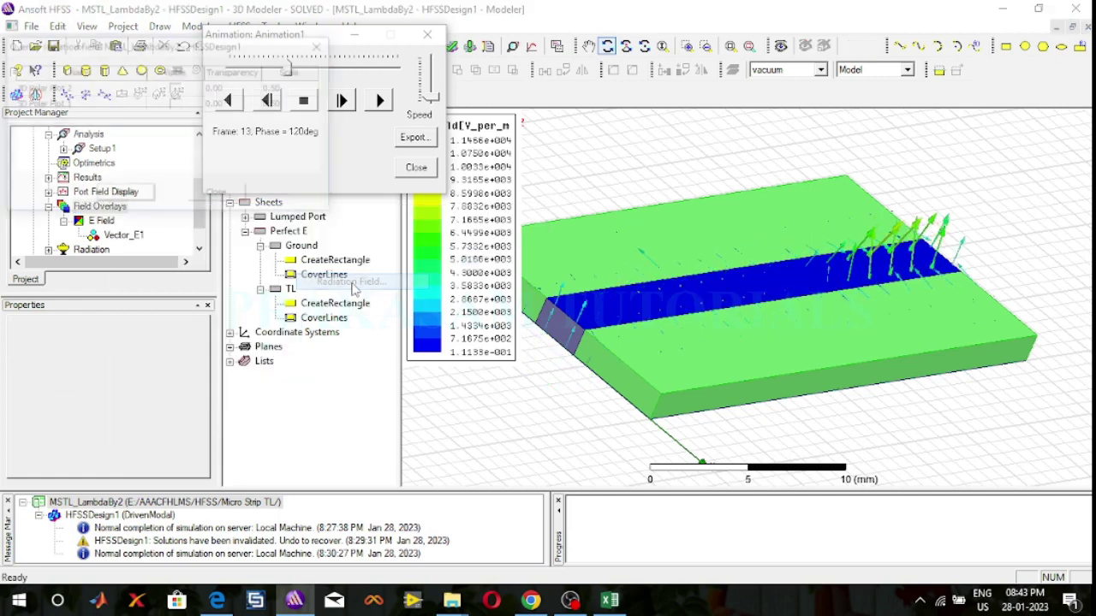
pyautogui.click(218, 195)
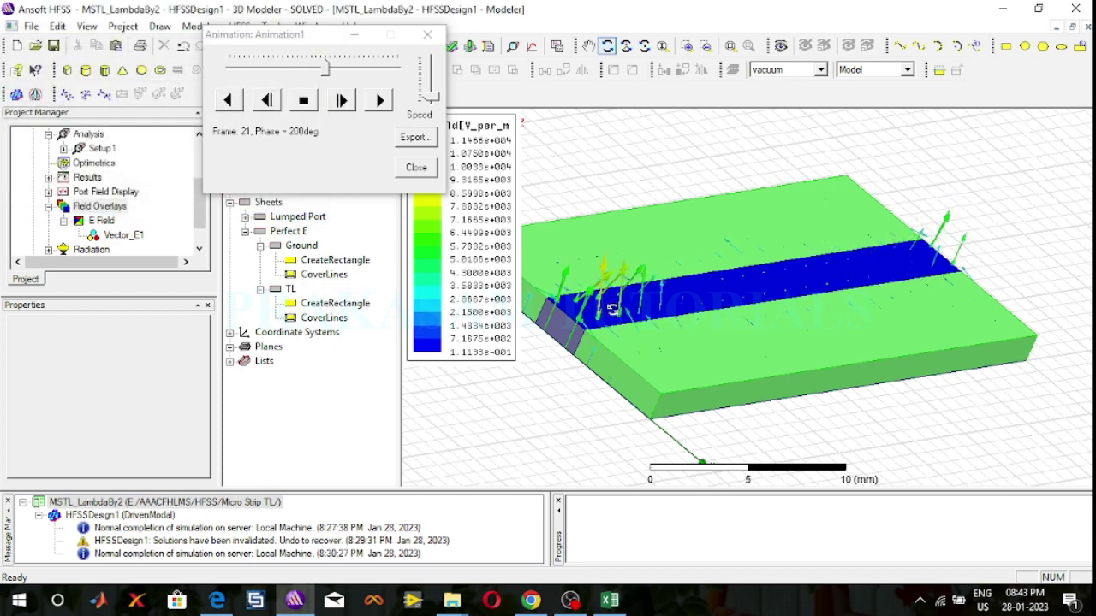
# Select the Vector_E1 plot in the project tree, leaving its settings untouched.
pyautogui.click(128, 238)
pyautogui.rightClick(132, 240)
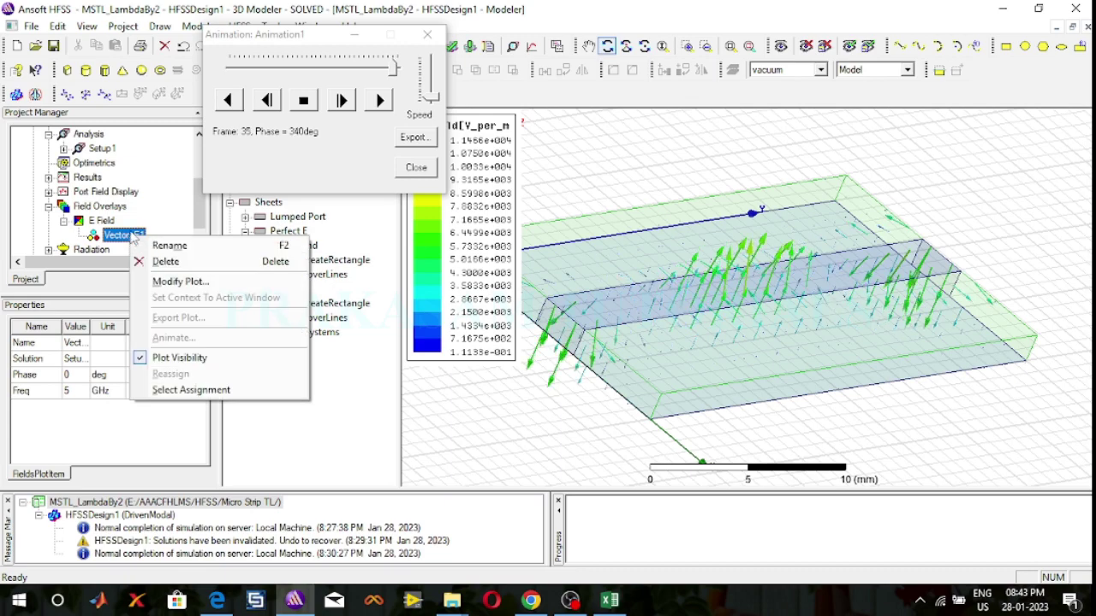
pyautogui.press('Escape')
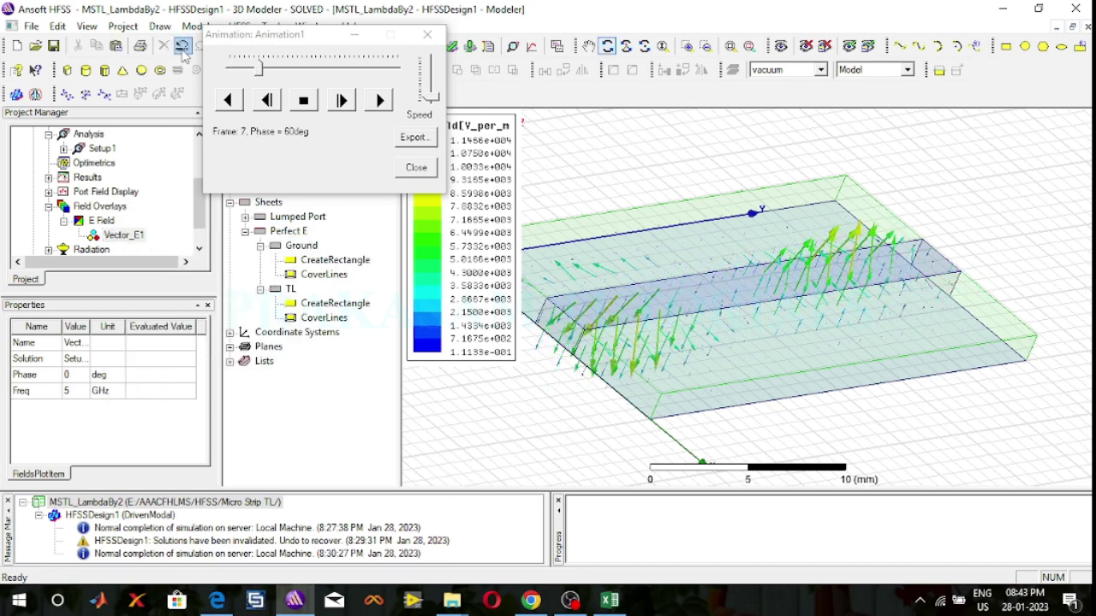
# Move the animation window off the menu area and apply the Top view orientation to the animated E-field plot.
pyautogui.moveTo(291, 36); pyautogui.dragTo(185, 127)
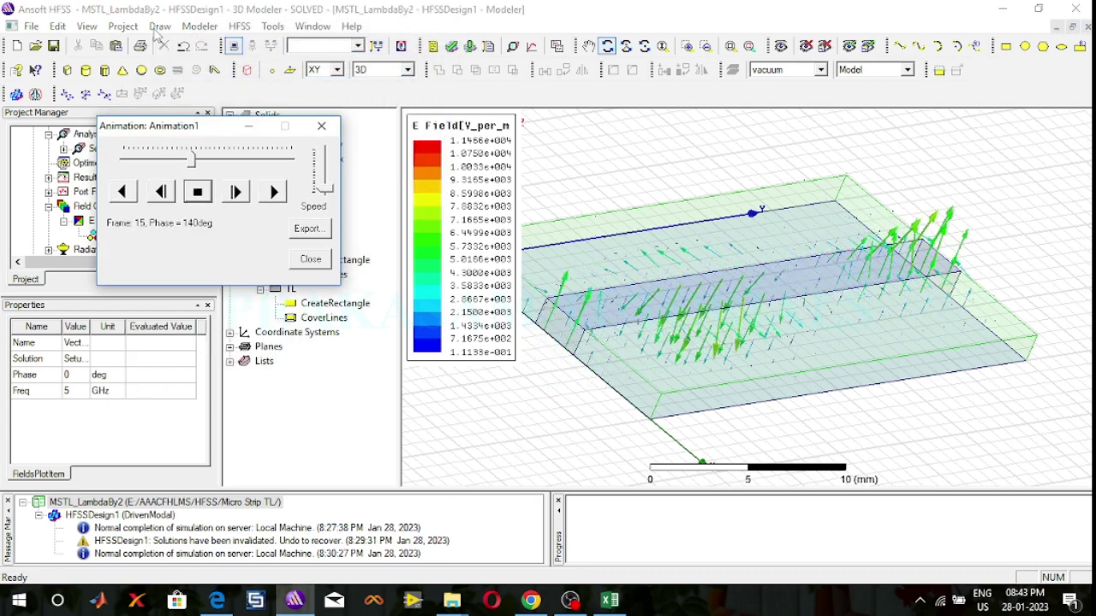
pyautogui.click(123, 26)
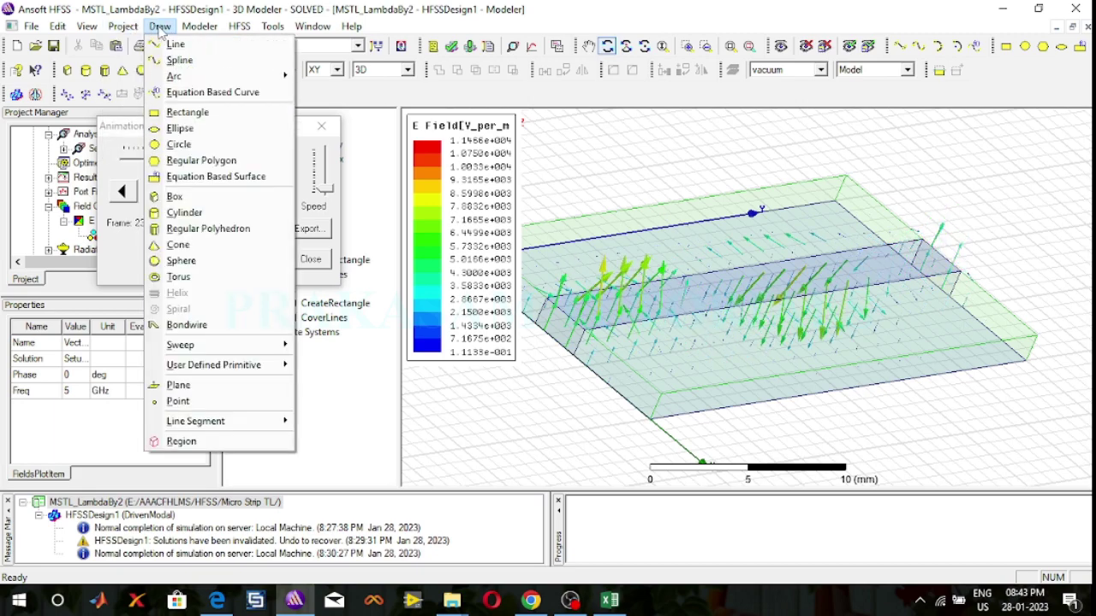
pyautogui.moveTo(87, 26)
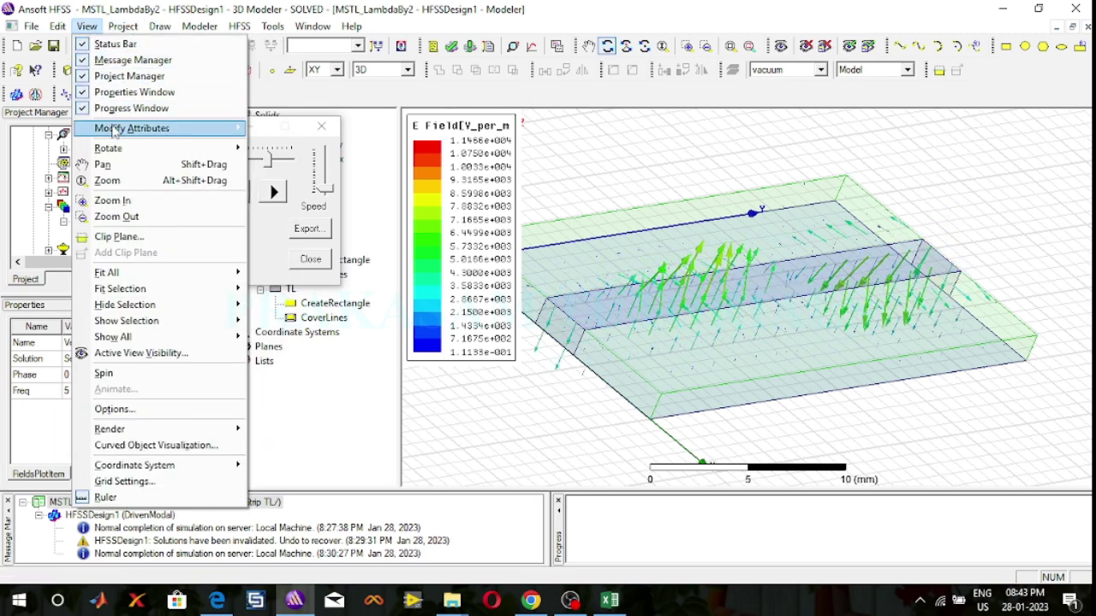
pyautogui.moveTo(117, 130)
pyautogui.click(285, 130)
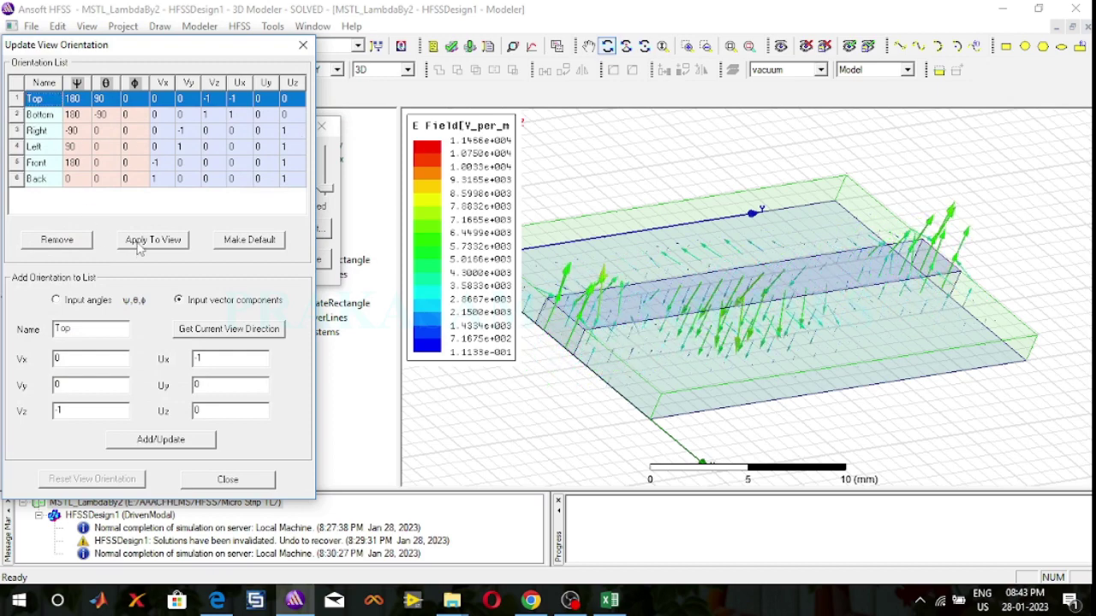
pyautogui.click(178, 243)
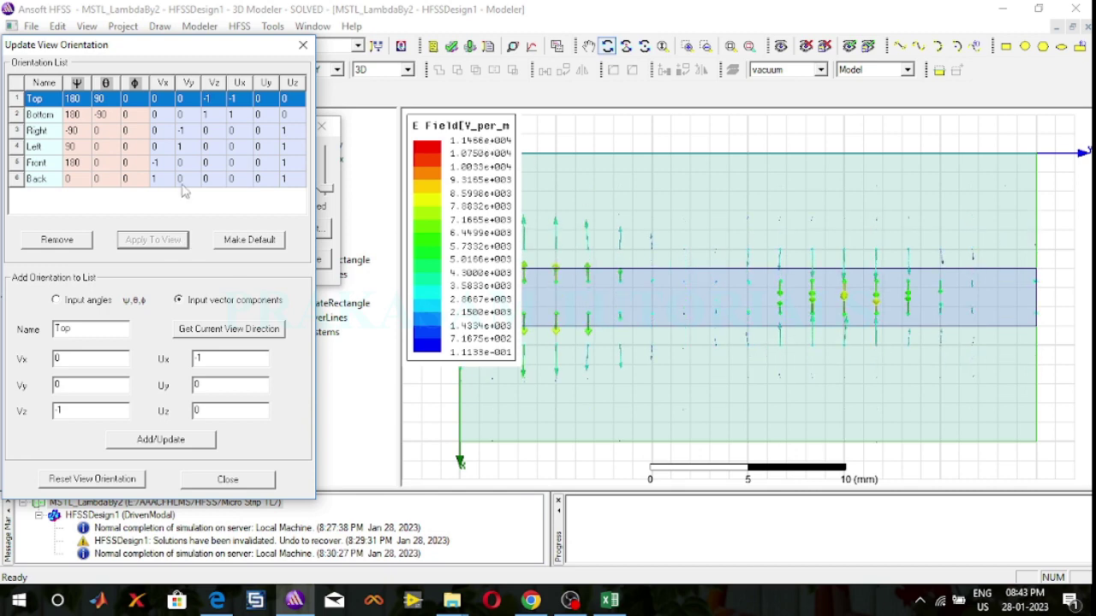
# Examine the animated E-field vectors in the Bottom, Right, Left, Front and Back view orientations in turn.
pyautogui.click(17, 116)
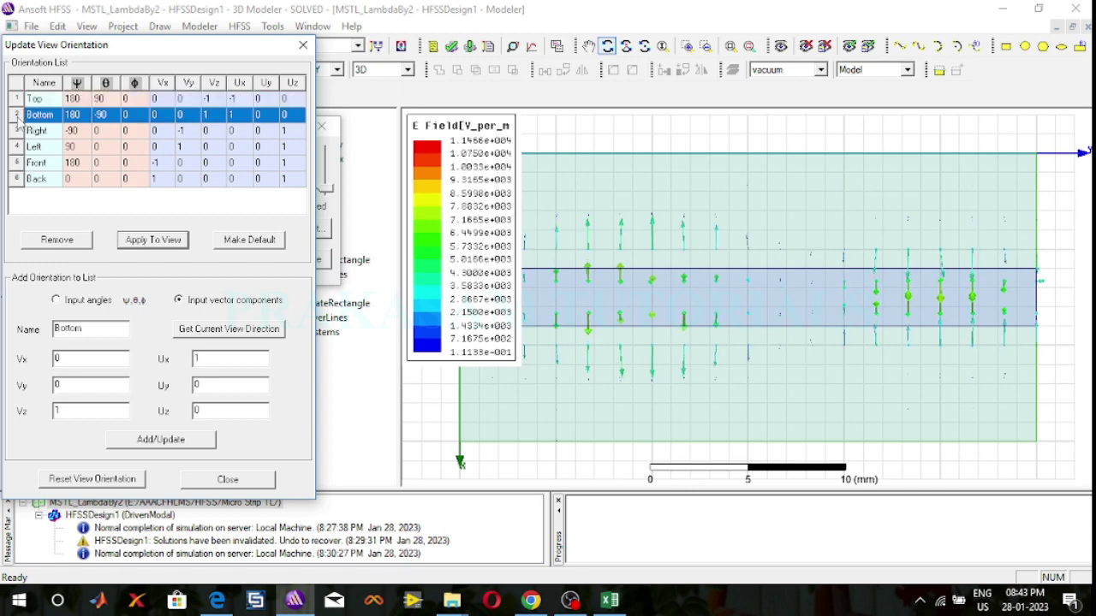
pyautogui.click(153, 243)
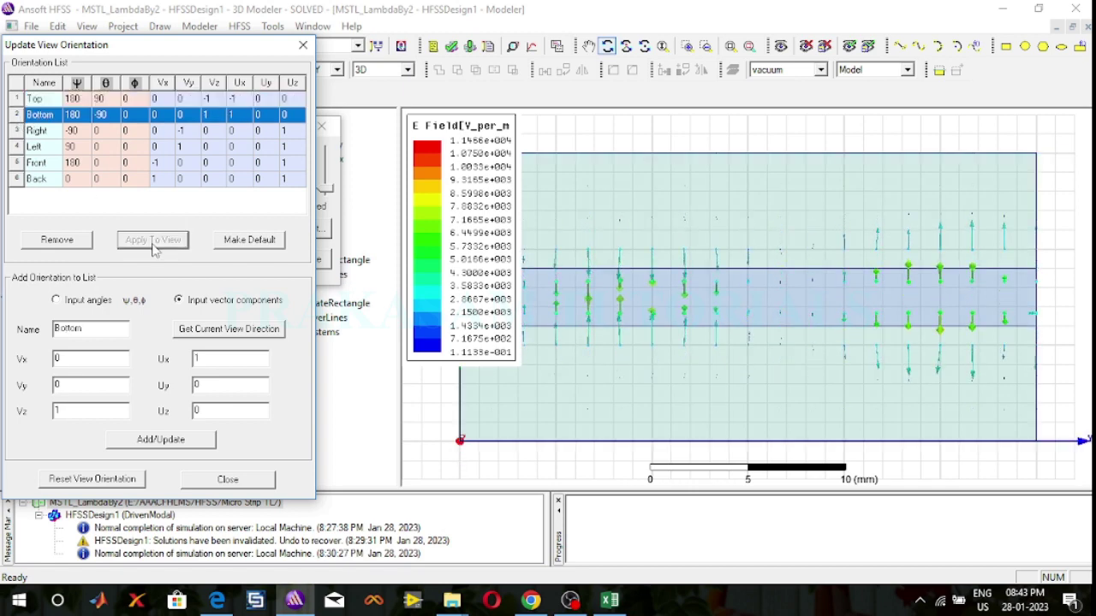
pyautogui.click(19, 133)
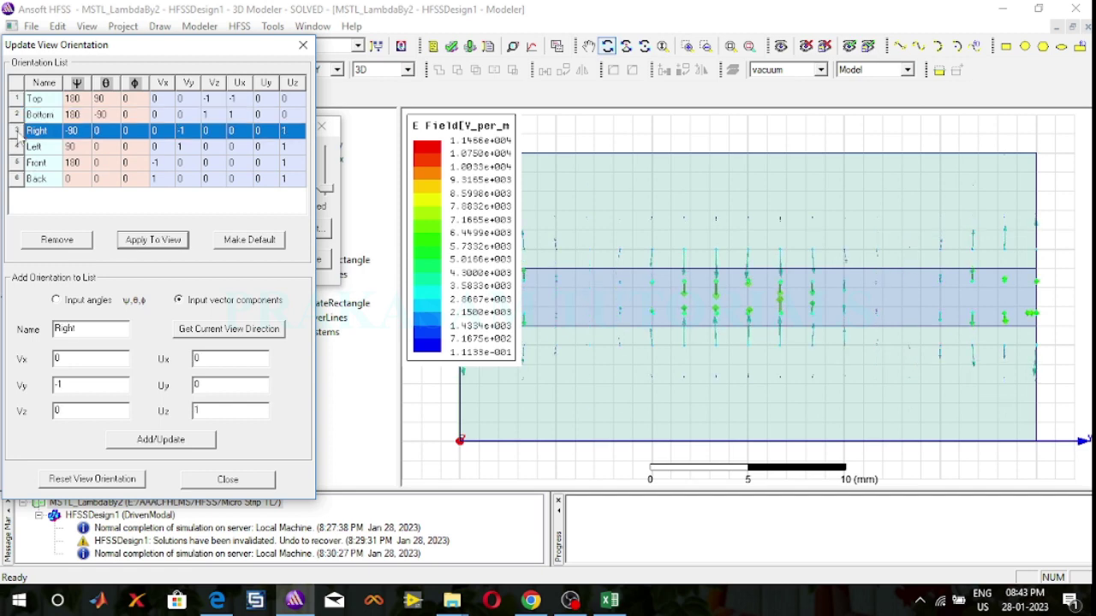
pyautogui.click(147, 242)
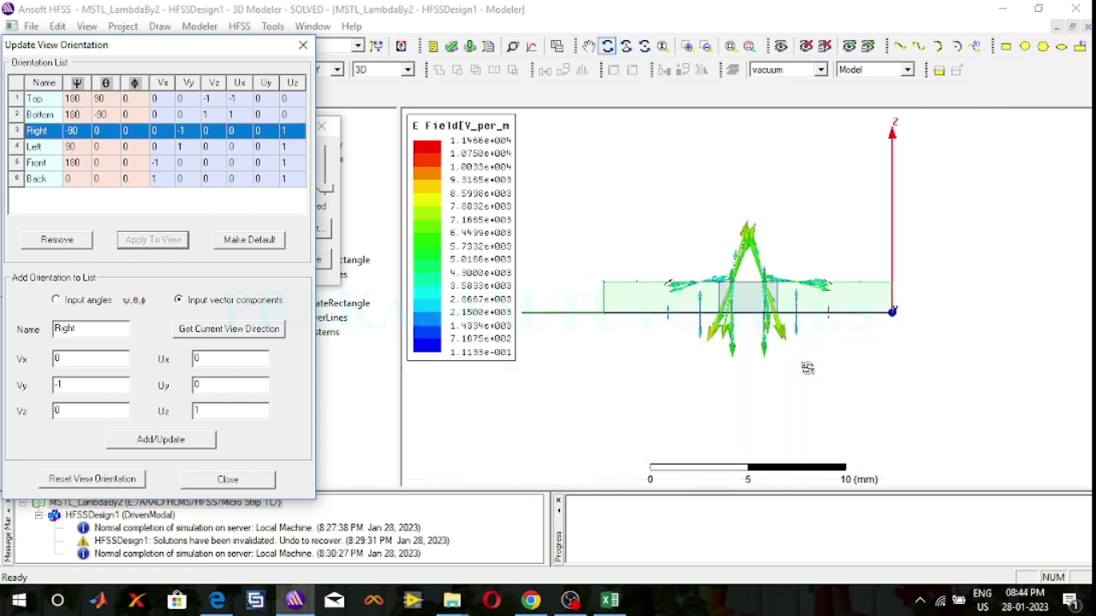
pyautogui.click(17, 147)
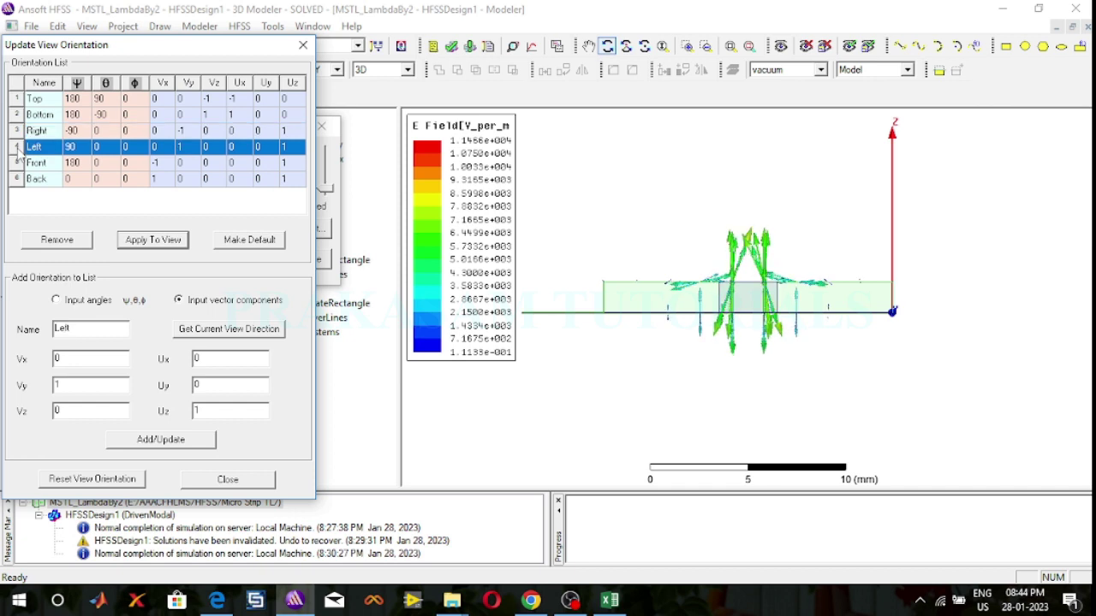
pyautogui.click(155, 241)
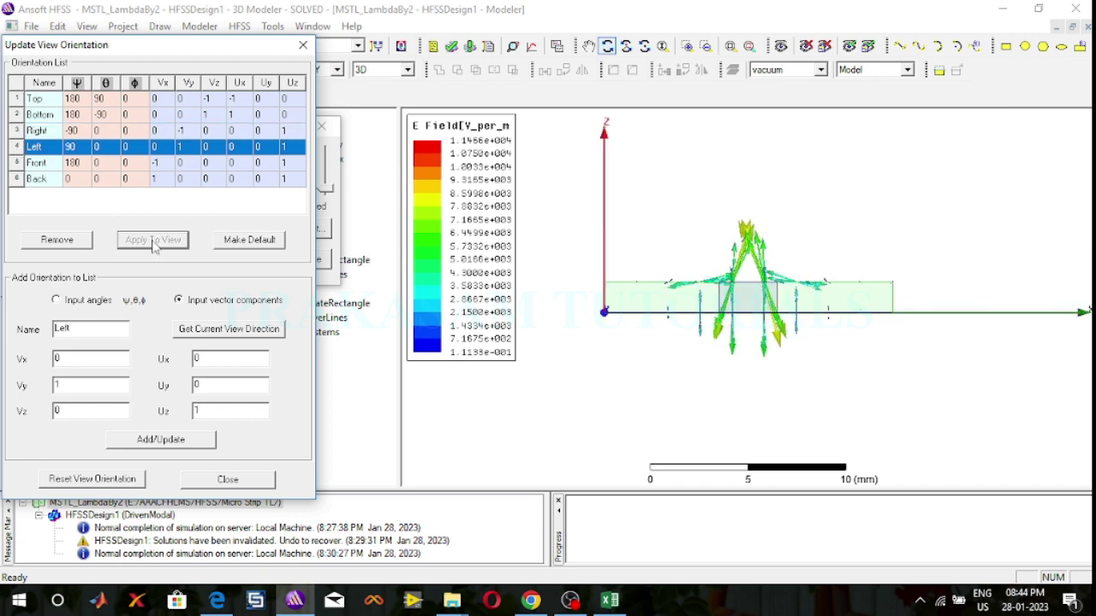
pyautogui.click(18, 165)
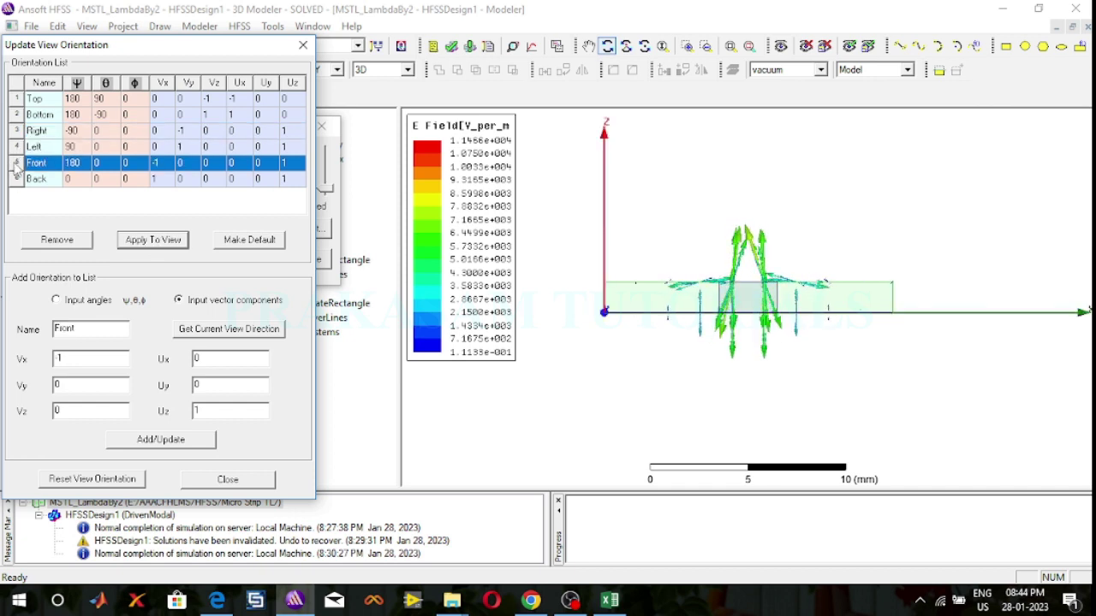
pyautogui.click(145, 241)
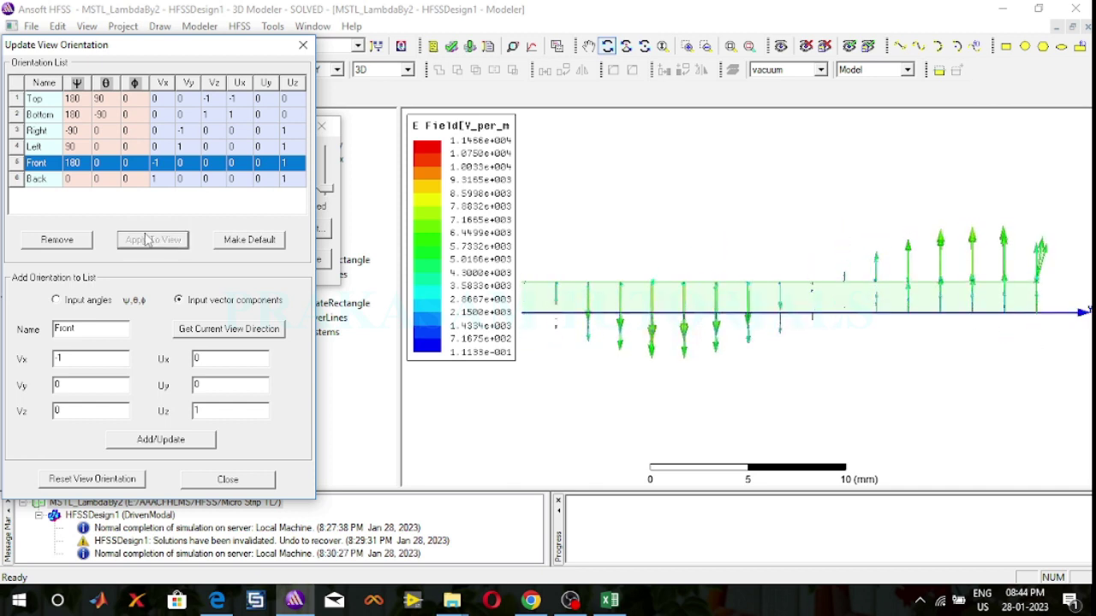
pyautogui.click(17, 179)
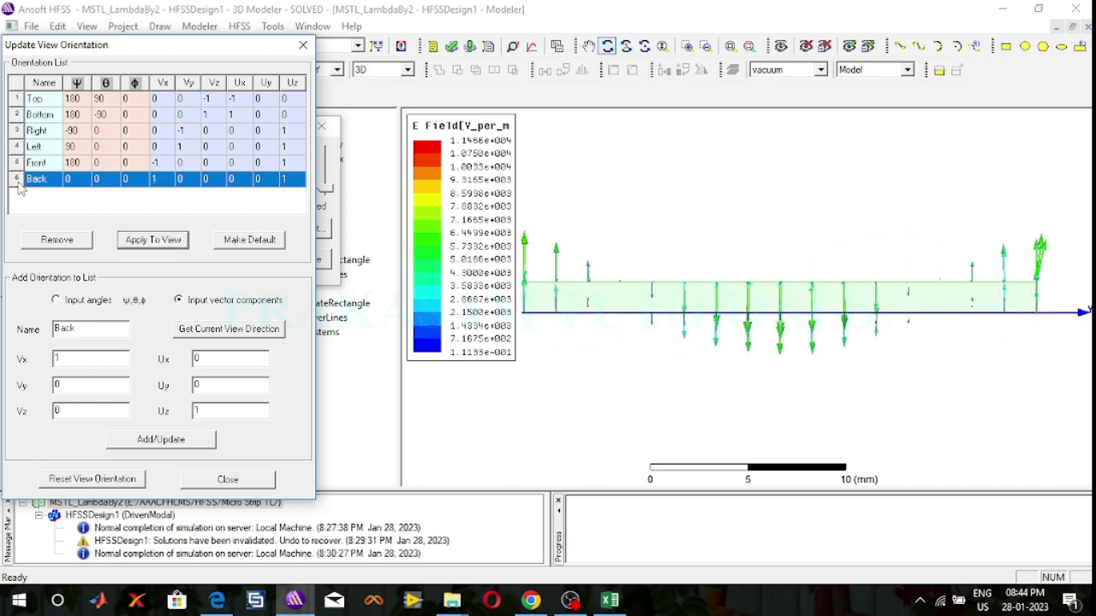
pyautogui.click(133, 242)
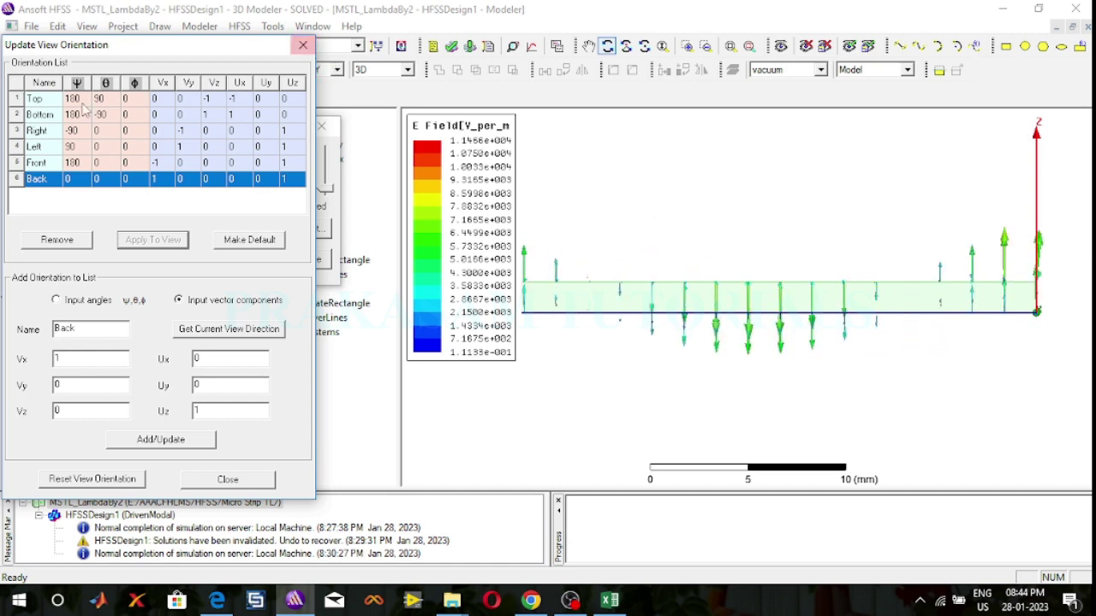
# Reapply the Top orientation to the E-field animation and close the view orientation settings.
pyautogui.click(25, 101)
pyautogui.click(142, 244)
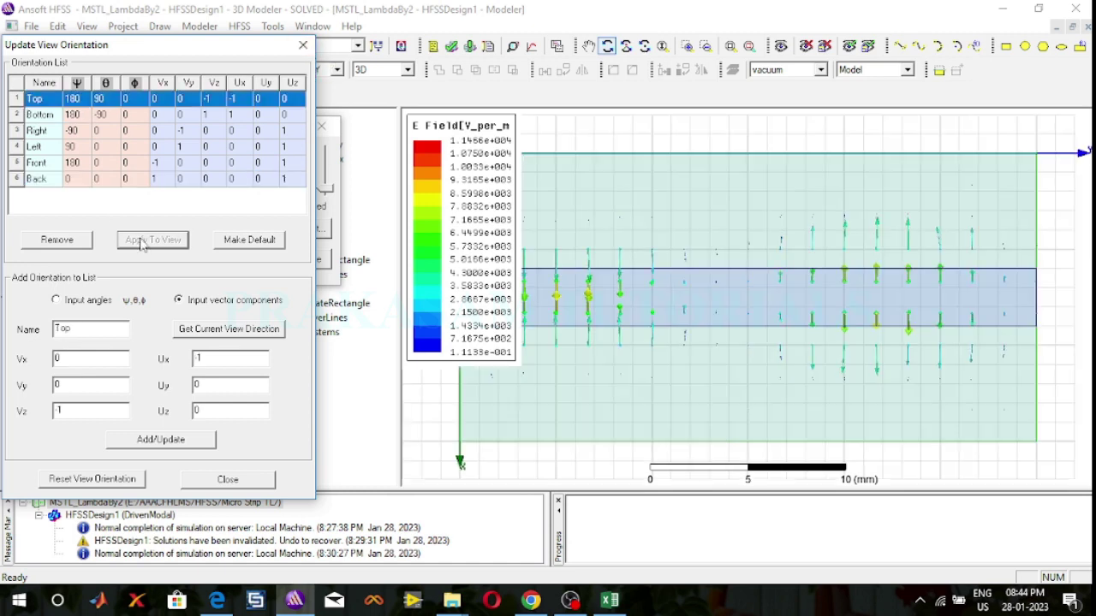
pyautogui.click(304, 44)
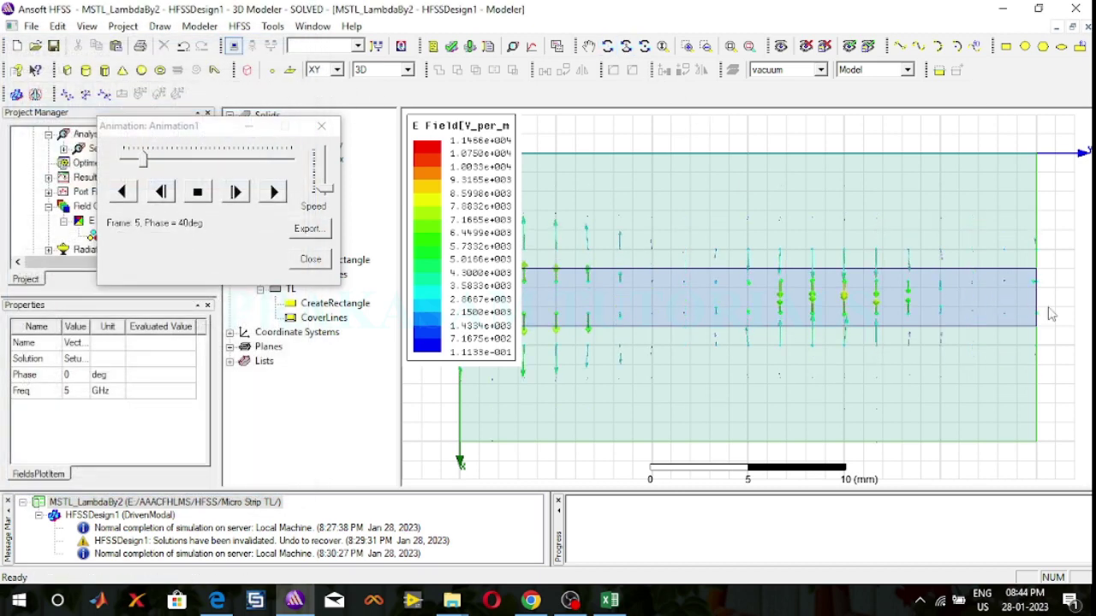
# Examine the E-field vectors obliquely, close their animation and turn off the visibility of the Vector_E1 plot.
pyautogui.click(607, 45)
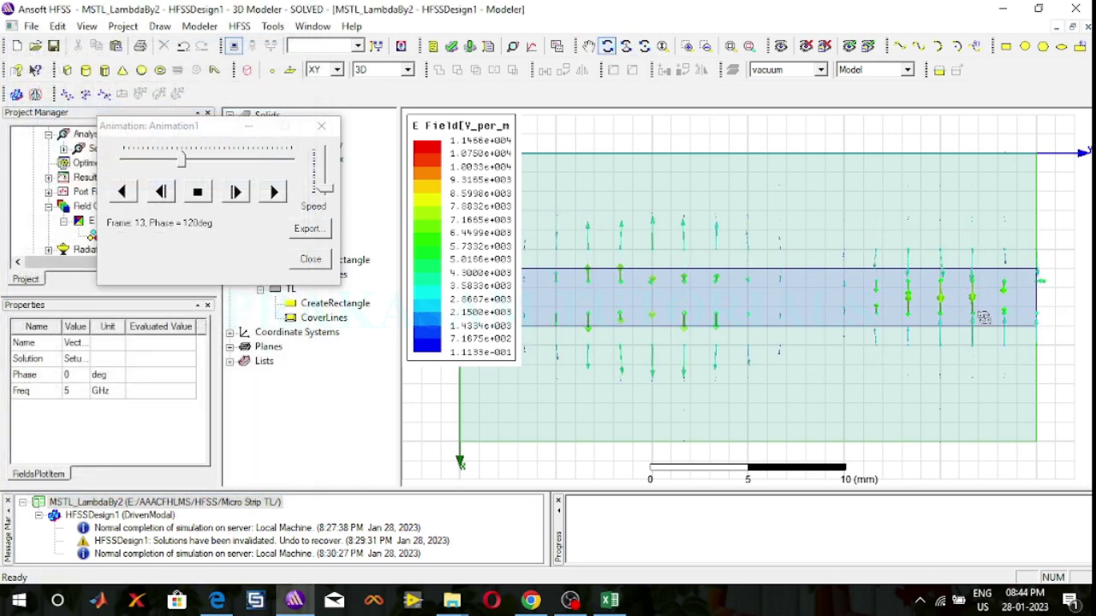
pyautogui.moveTo(959, 267); pyautogui.dragTo(686, 291)
pyautogui.moveTo(982, 274); pyautogui.dragTo(501, 245)
pyautogui.click(309, 258)
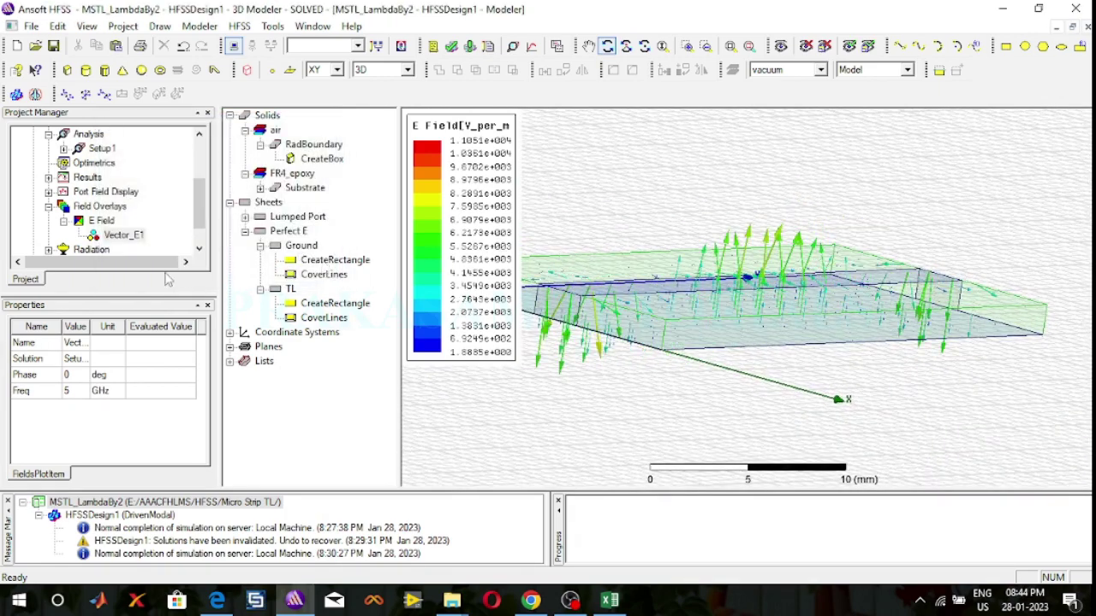
pyautogui.rightClick(119, 238)
pyautogui.click(137, 361)
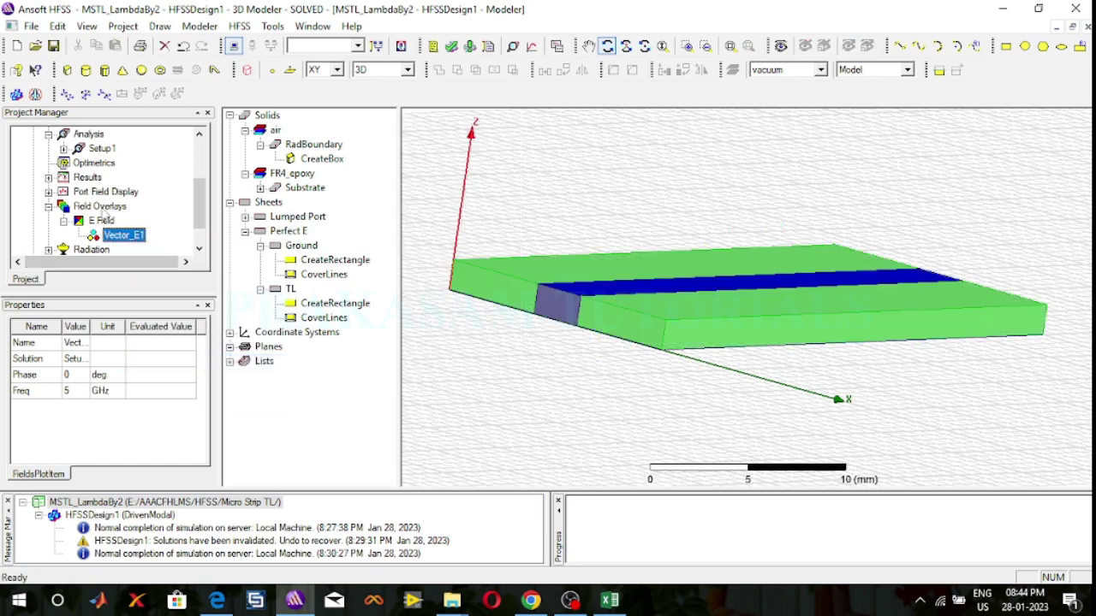
pyautogui.click(529, 318)
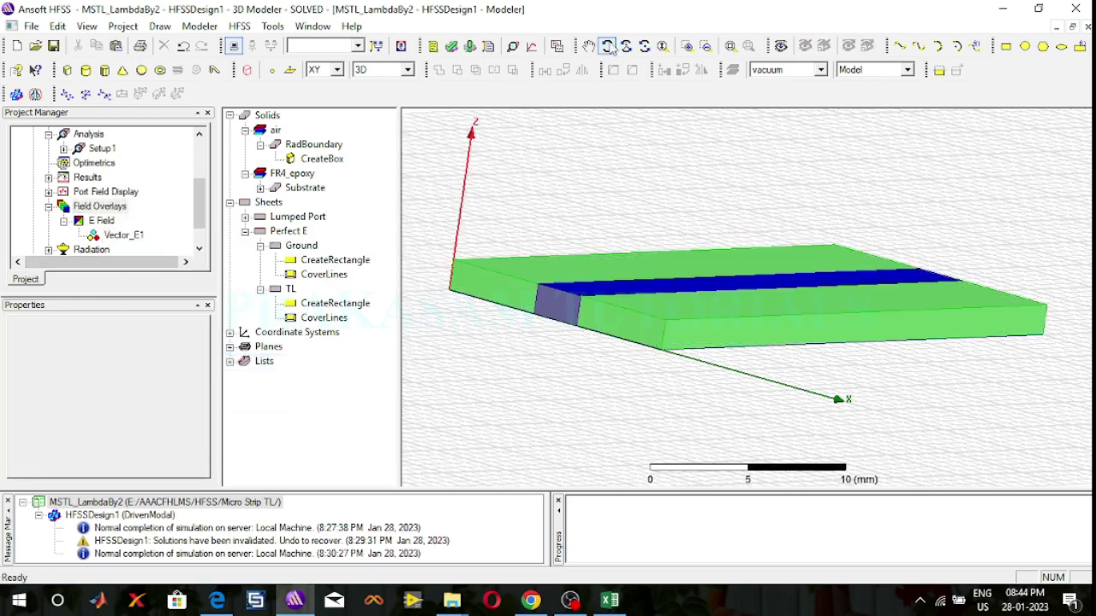
# Select the substrate and create a Vector_H field plot for it using Setup1 : LastAdaptive at 5GHz and 0deg phase.
pyautogui.click(724, 325)
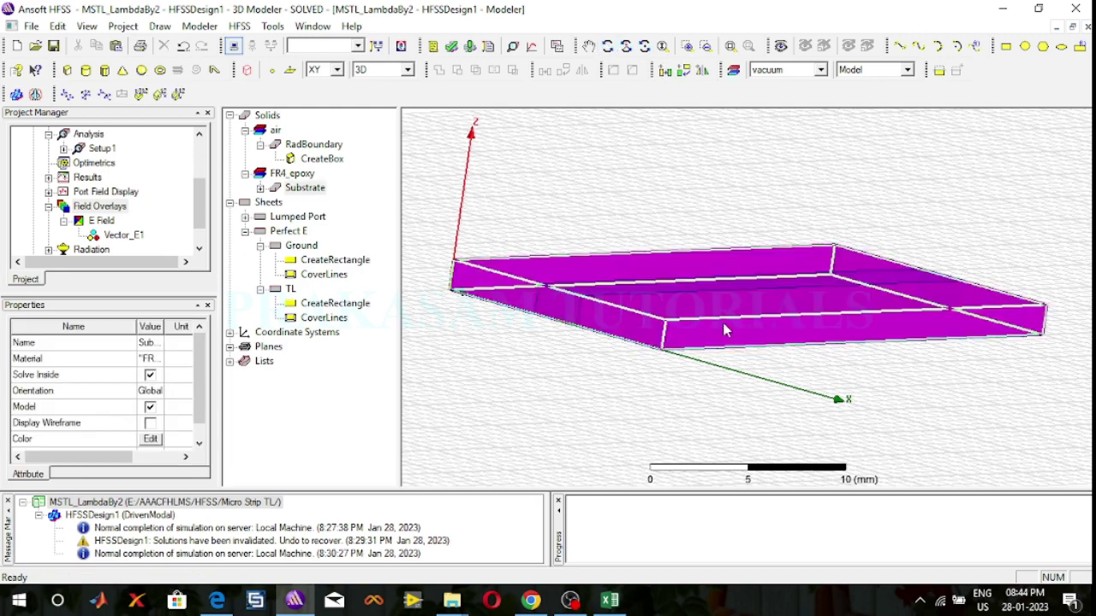
pyautogui.rightClick(89, 208)
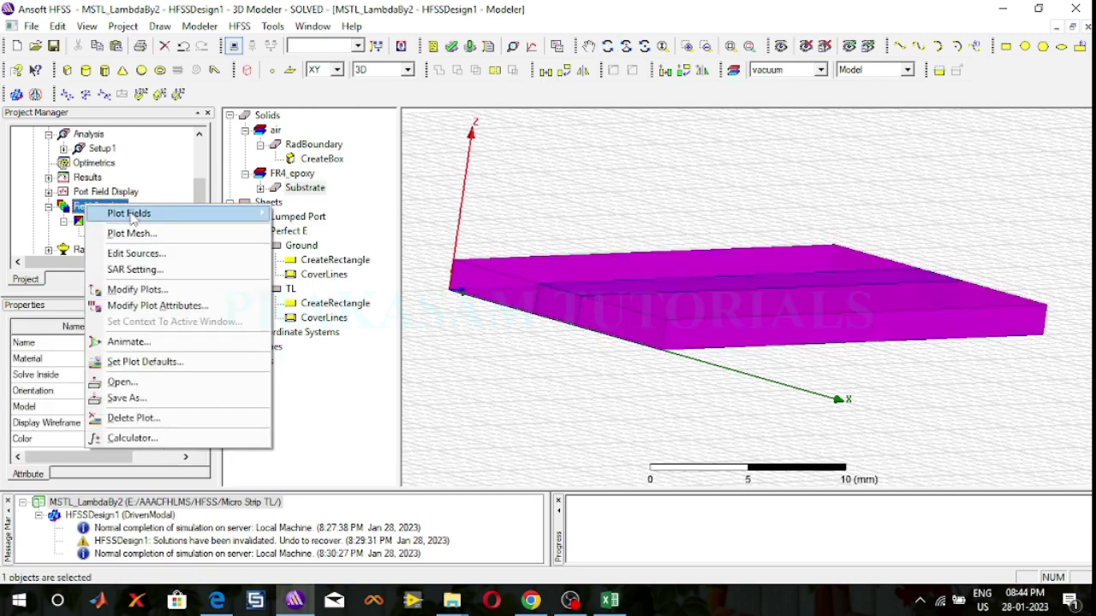
pyautogui.moveTo(128, 213)
pyautogui.moveTo(323, 236)
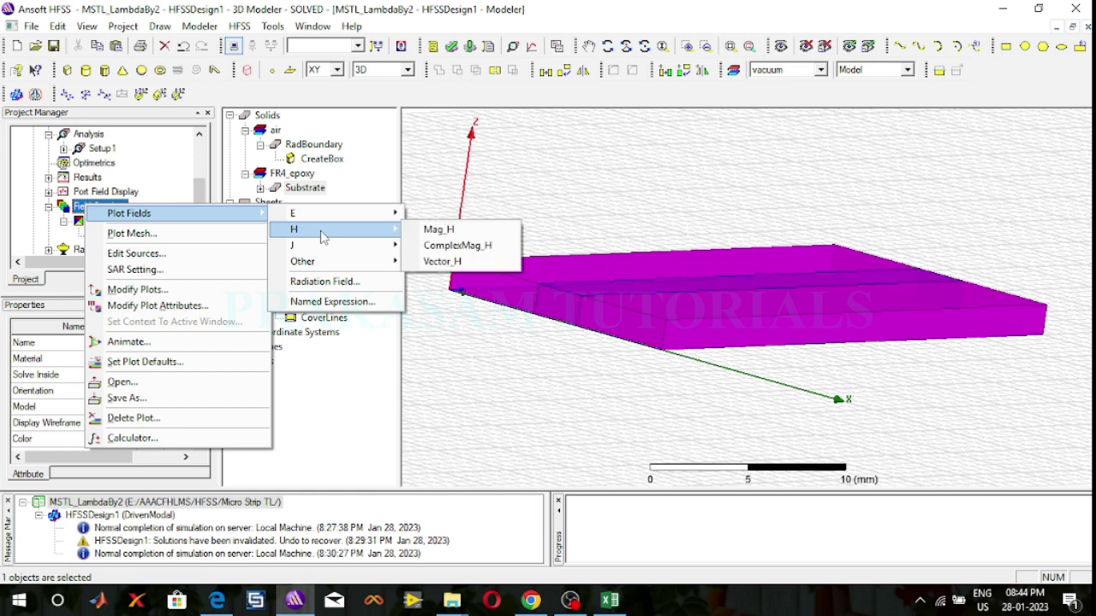
pyautogui.click(446, 262)
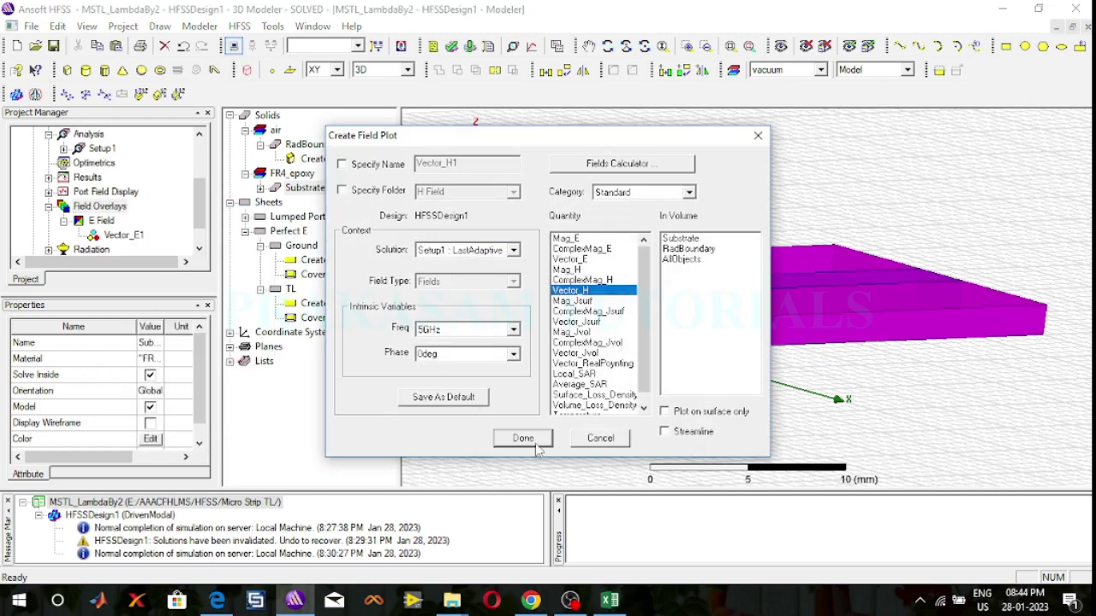
pyautogui.click(524, 439)
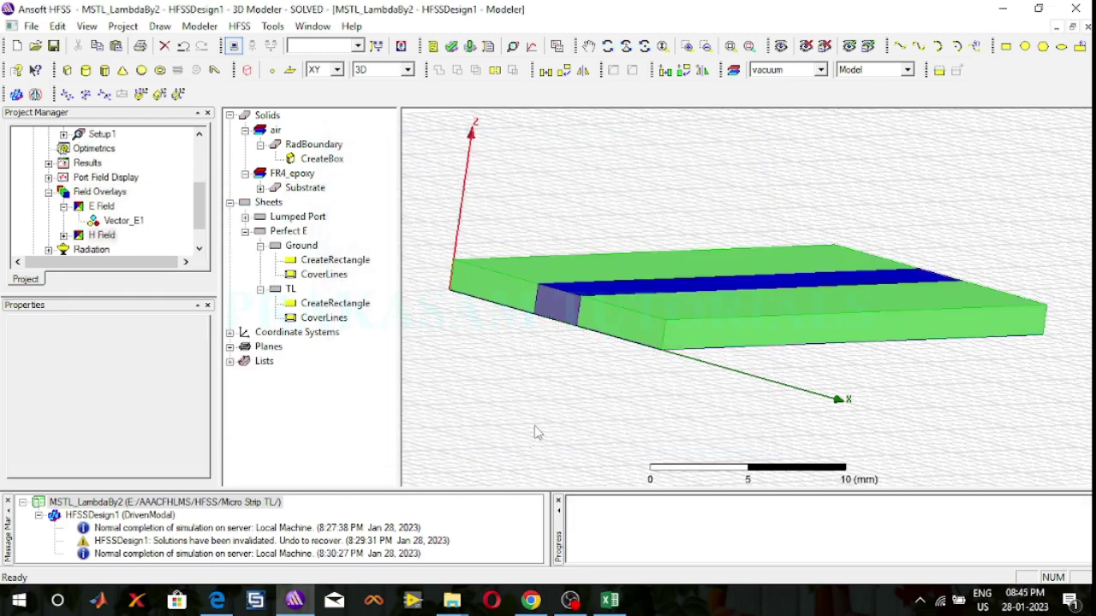
# Select the substrate's Vector_H1 plot under H Field and animate it over Phase.
pyautogui.click(607, 45)
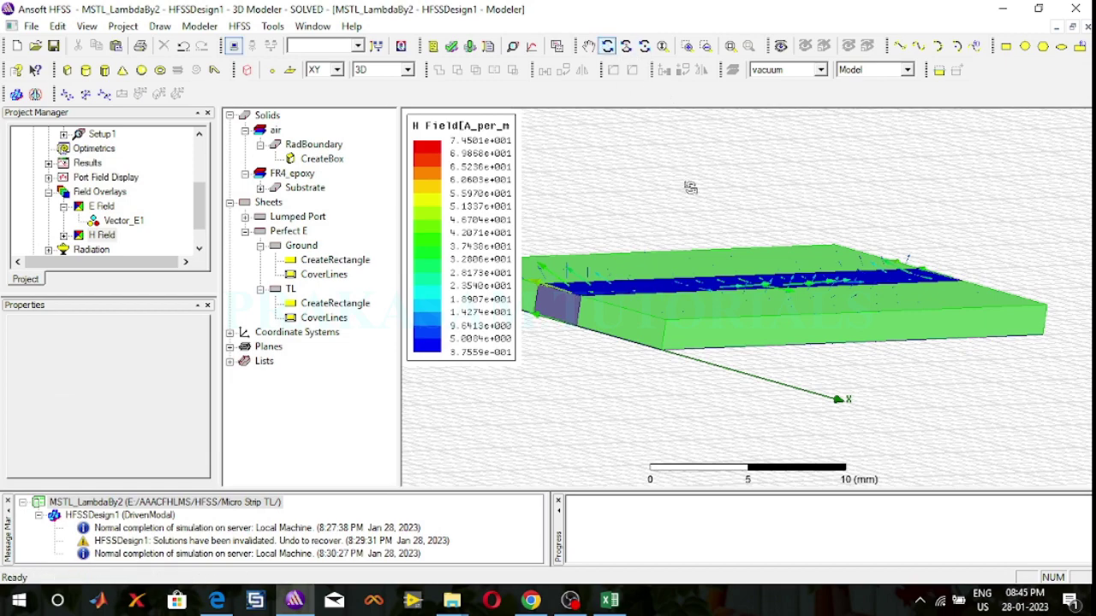
pyautogui.moveTo(691, 188)
pyautogui.mouseDown()
pyautogui.moveTo(680, 205)
pyautogui.moveTo(692, 205)
pyautogui.moveTo(683, 197)
pyautogui.mouseUp()
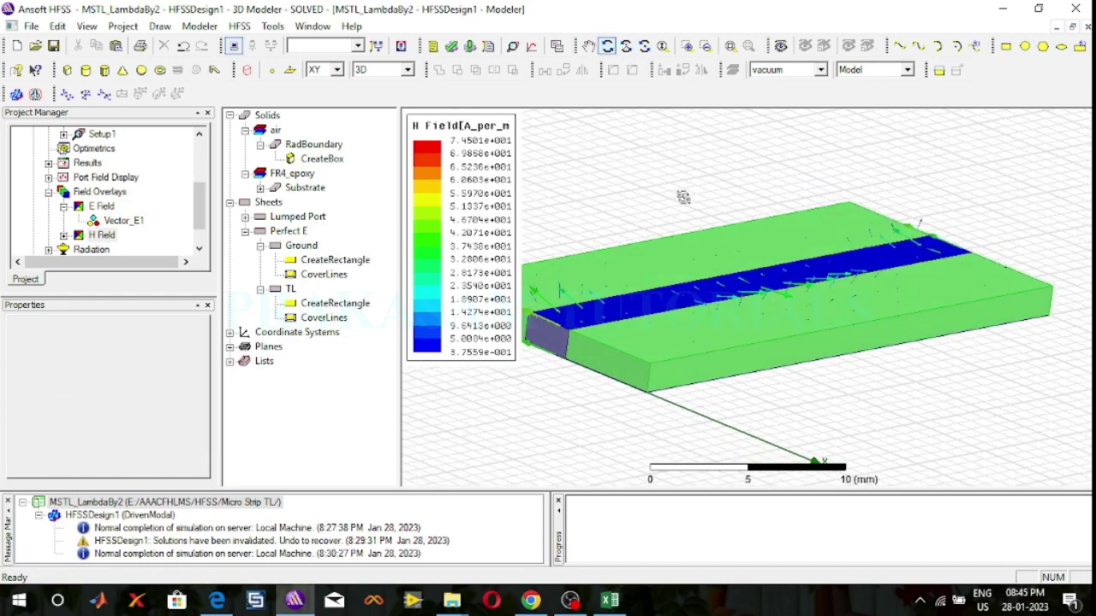
pyautogui.click(64, 236)
pyautogui.click(73, 240)
pyautogui.click(131, 241)
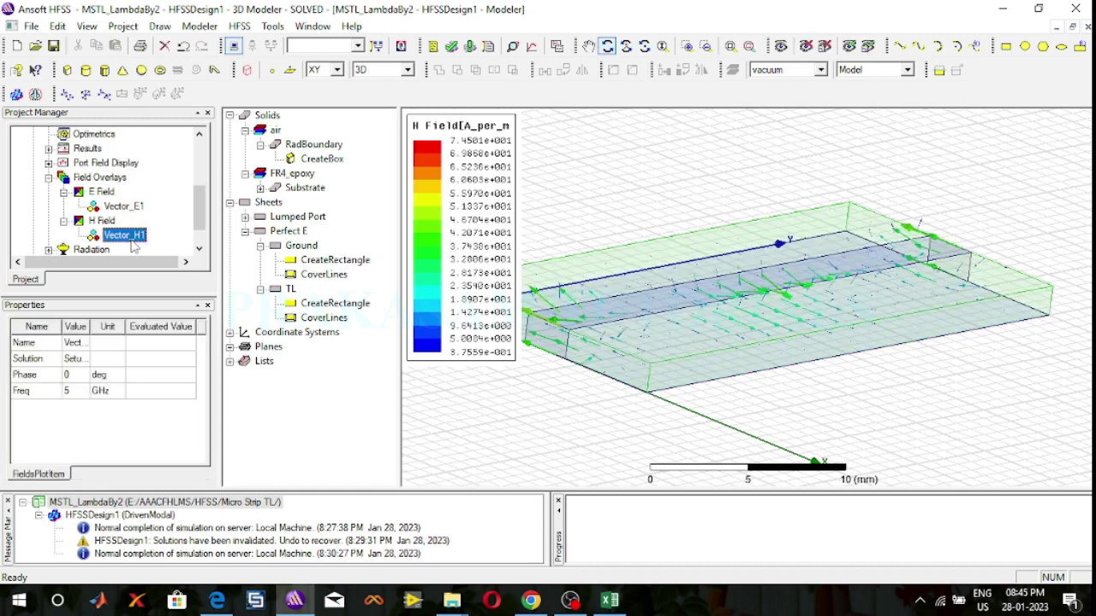
pyautogui.rightClick(133, 244)
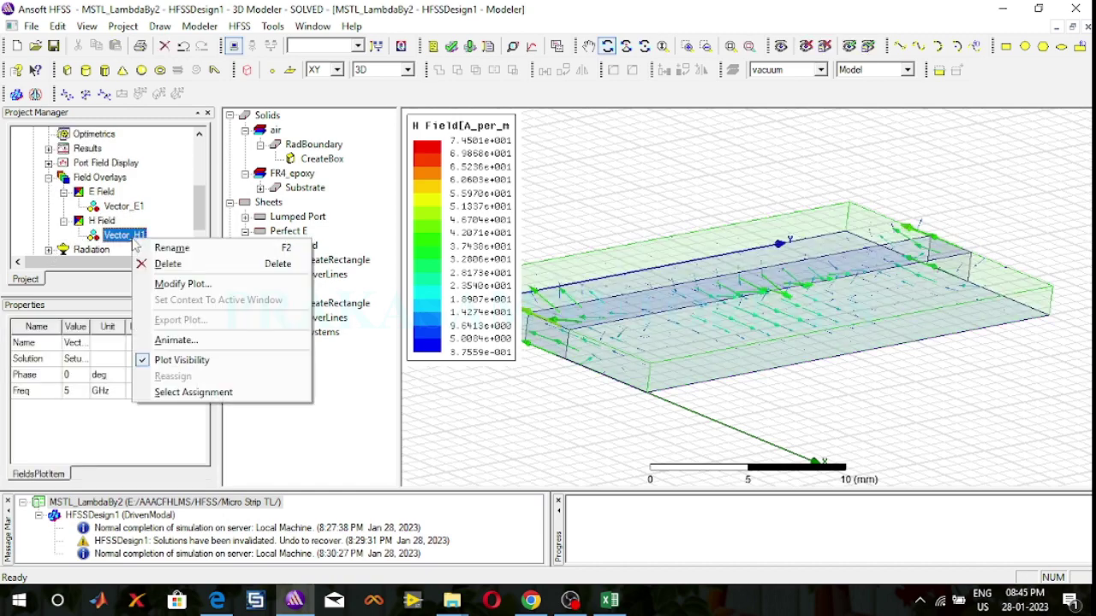
pyautogui.click(169, 340)
pyautogui.click(497, 346)
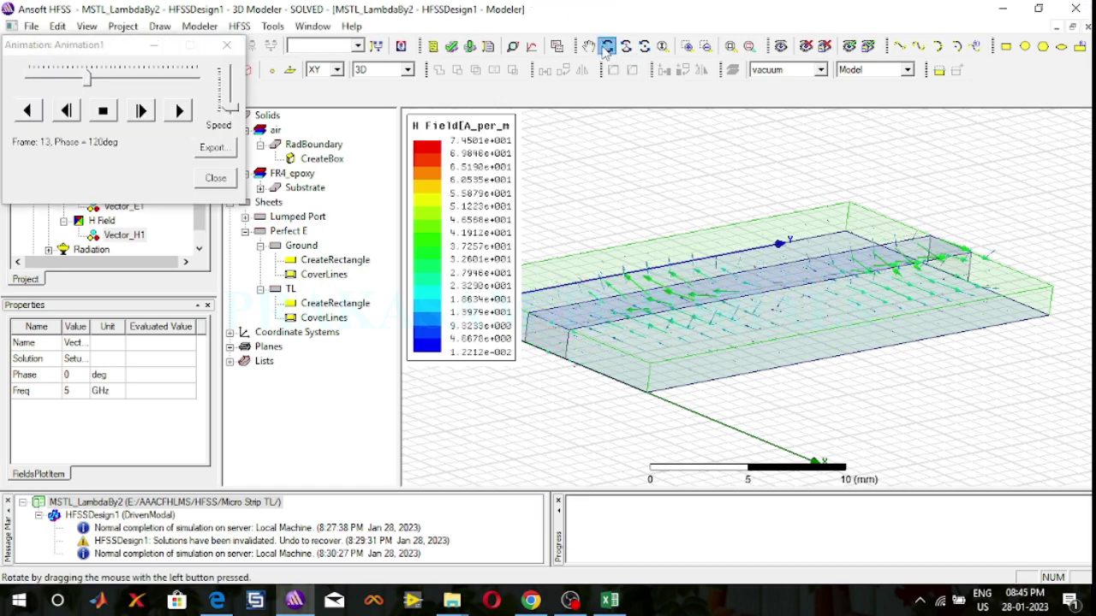
# Open the view orientation settings and apply the Top orientation to the animated H-field vectors.
pyautogui.click(605, 47)
pyautogui.moveTo(771, 257); pyautogui.dragTo(764, 311)
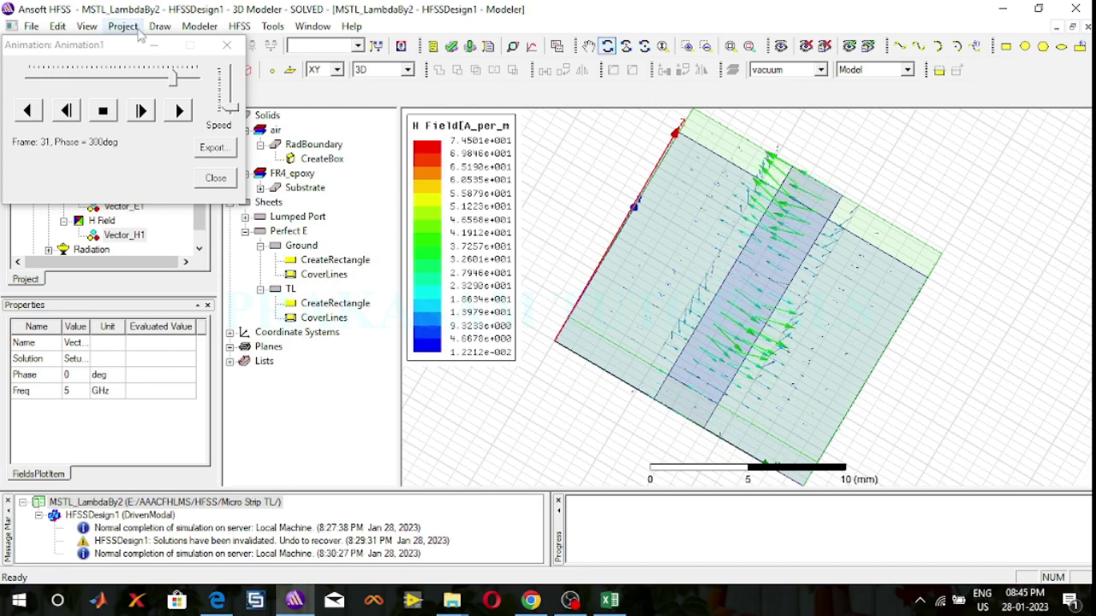
pyautogui.click(87, 25)
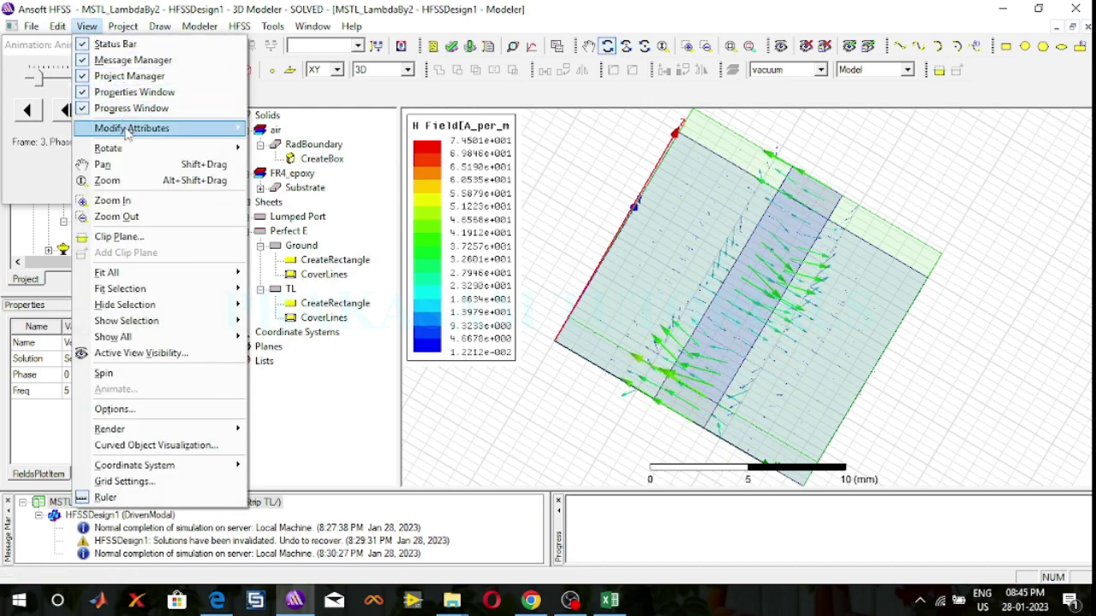
pyautogui.moveTo(171, 127)
pyautogui.click(294, 129)
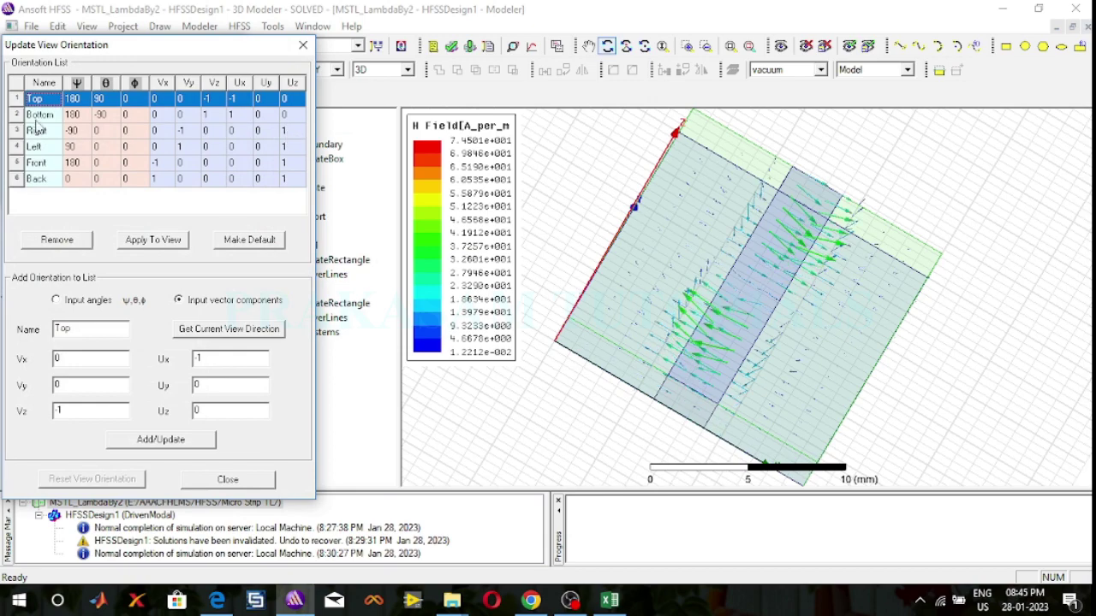
pyautogui.click(146, 241)
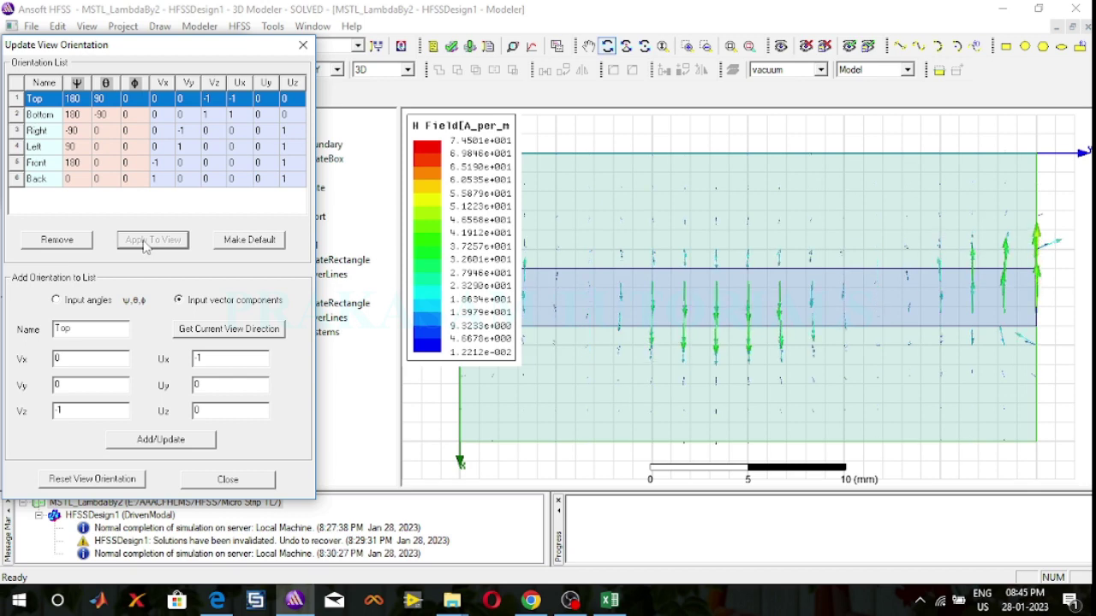
# View the H-field animation in the Bottom orientation and in the Right orientation.
pyautogui.click(16, 118)
pyautogui.click(178, 243)
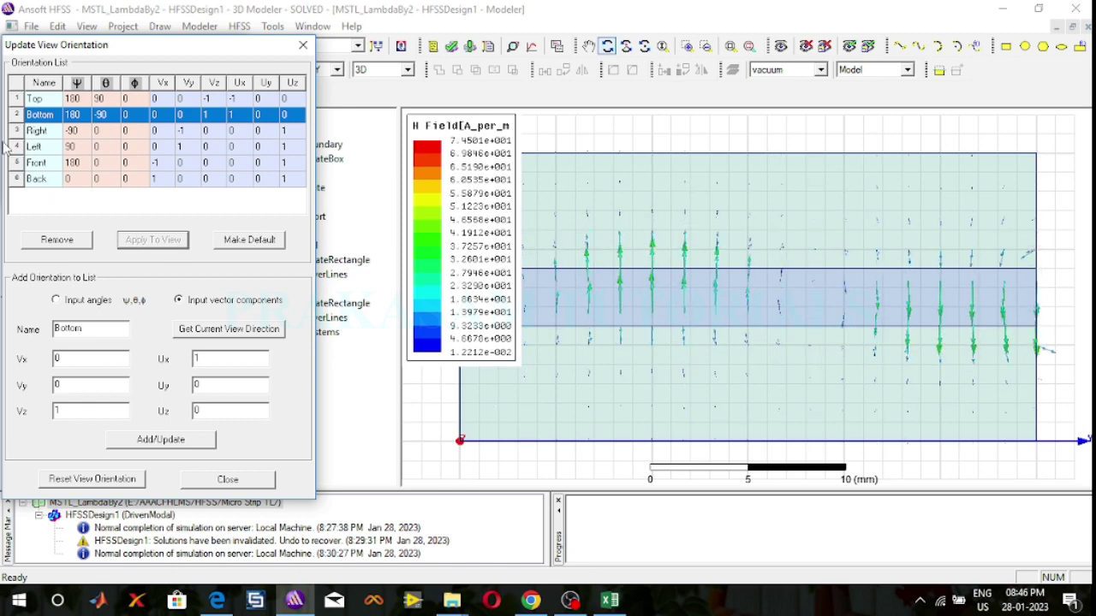
pyautogui.click(20, 132)
pyautogui.click(142, 245)
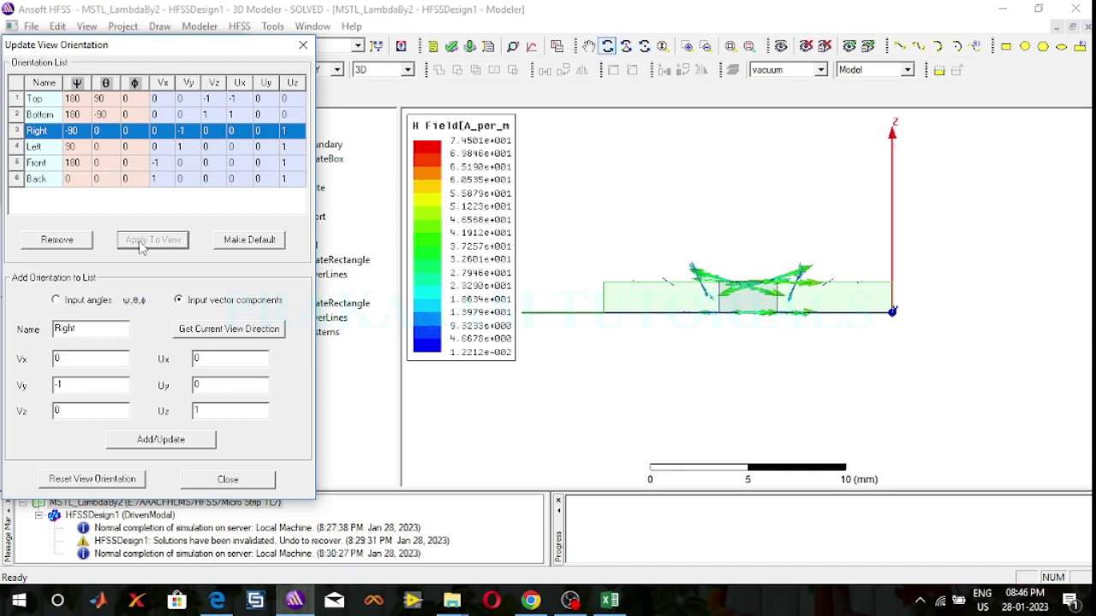
pyautogui.moveTo(631, 201); pyautogui.dragTo(655, 232)
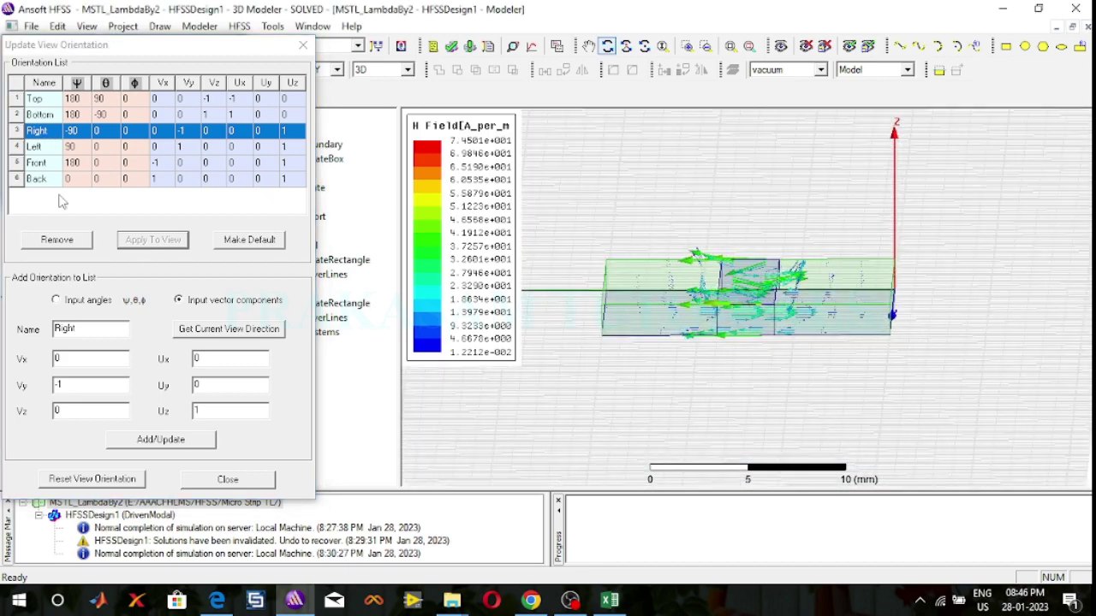
# View the H-field animation in the Left orientation and in the Front orientation.
pyautogui.click(20, 147)
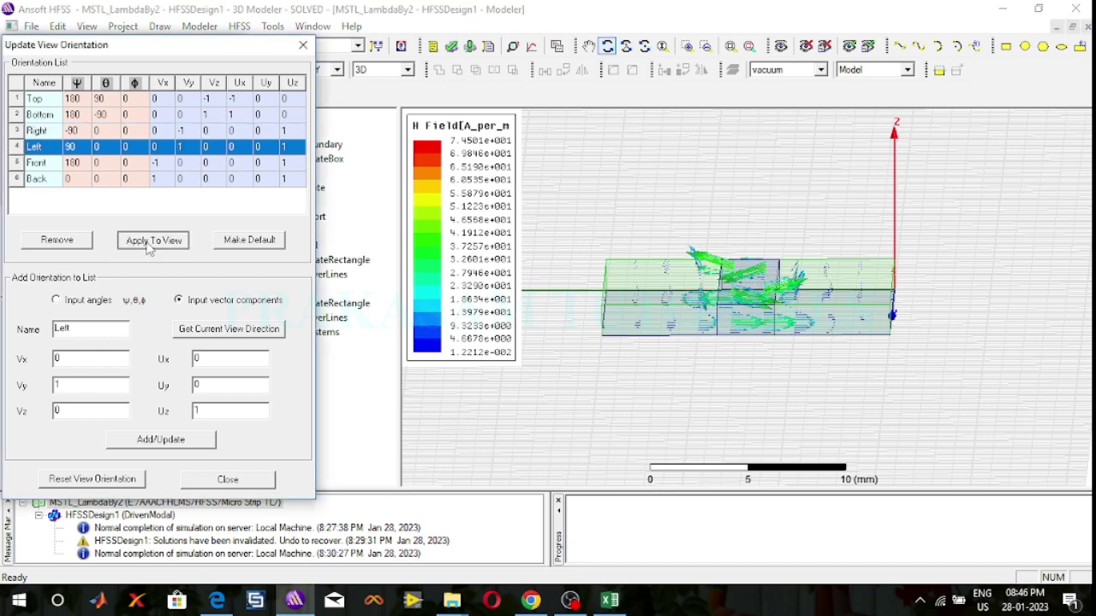
pyautogui.click(148, 243)
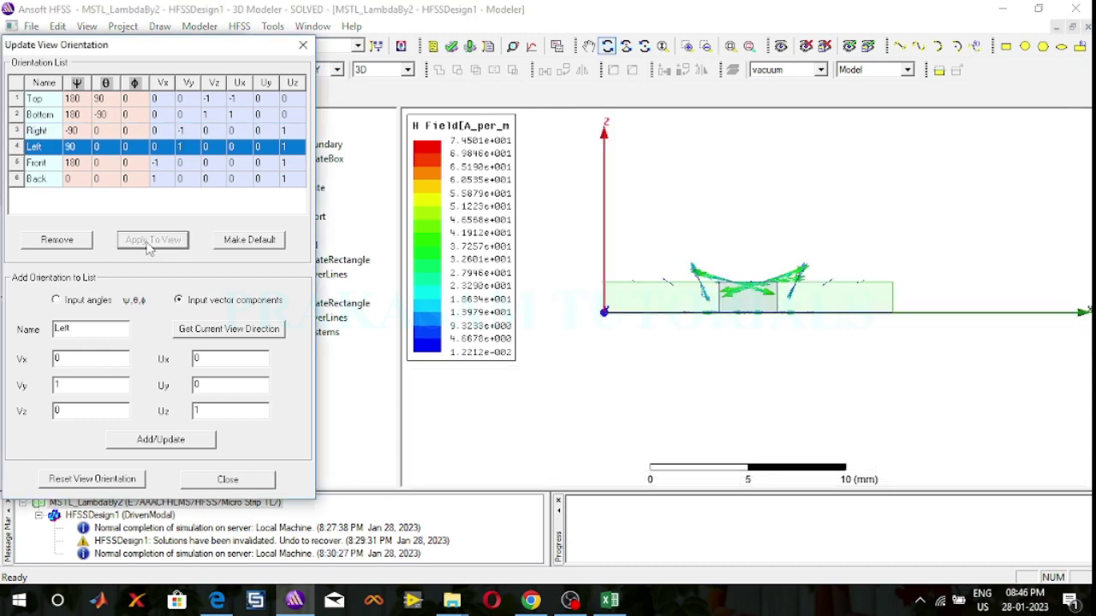
pyautogui.click(19, 165)
pyautogui.click(154, 242)
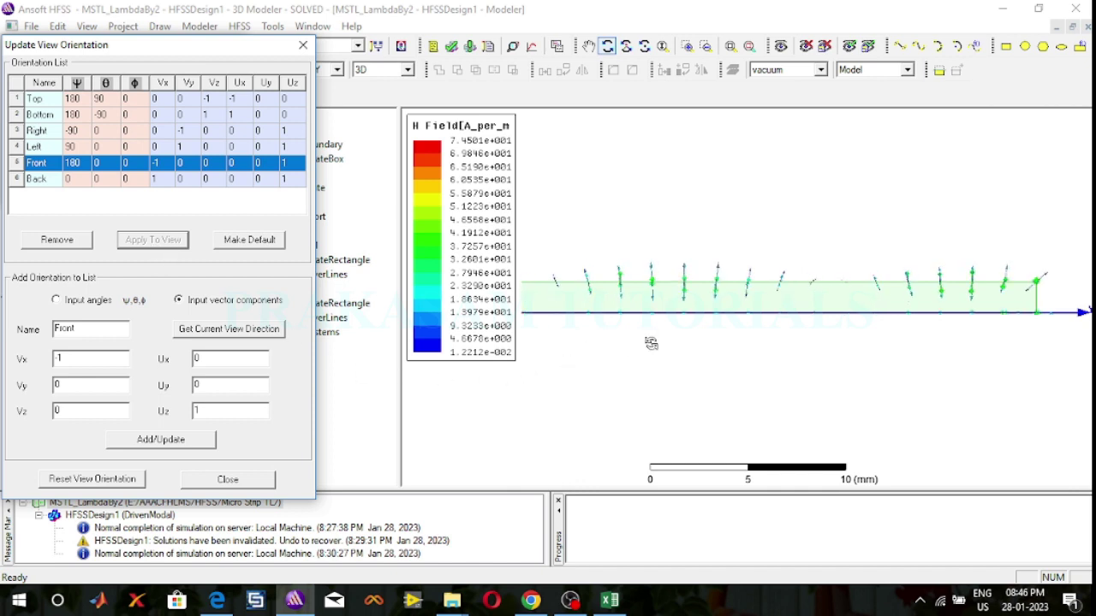
pyautogui.scroll(1, 663, 320)
pyautogui.scroll(2, 664, 320)
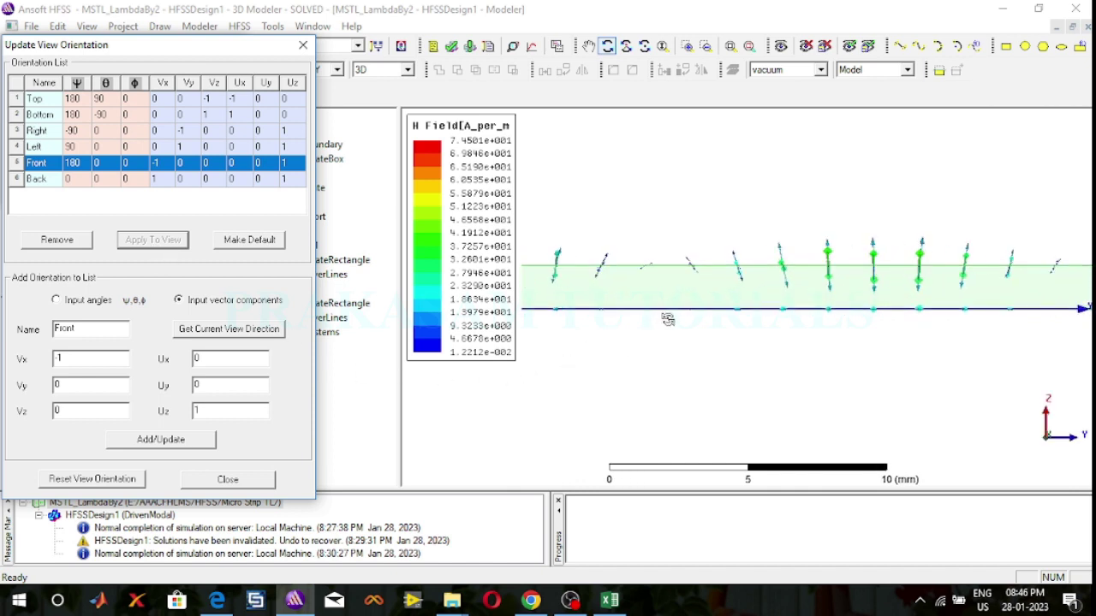
# Apply the Back orientation to the H-field animation and close the view orientation settings.
pyautogui.click(30, 179)
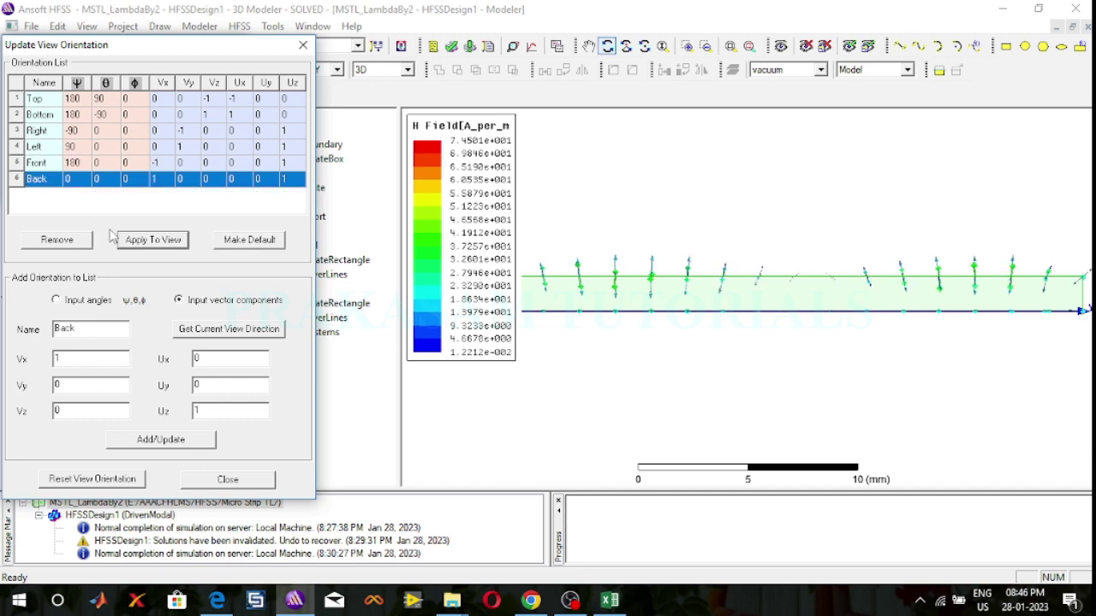
pyautogui.click(147, 240)
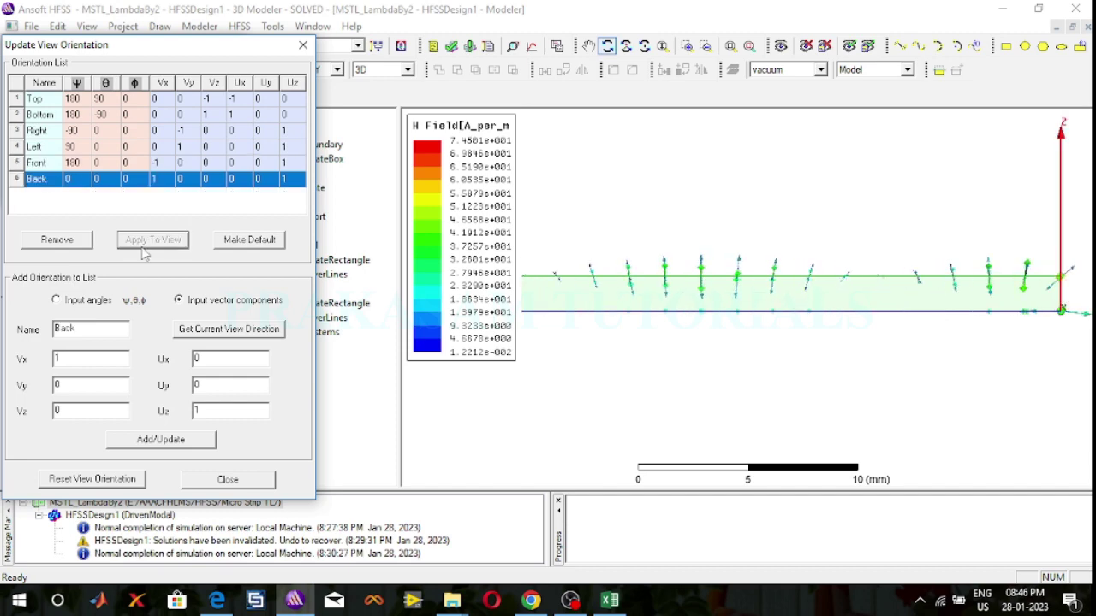
pyautogui.click(303, 45)
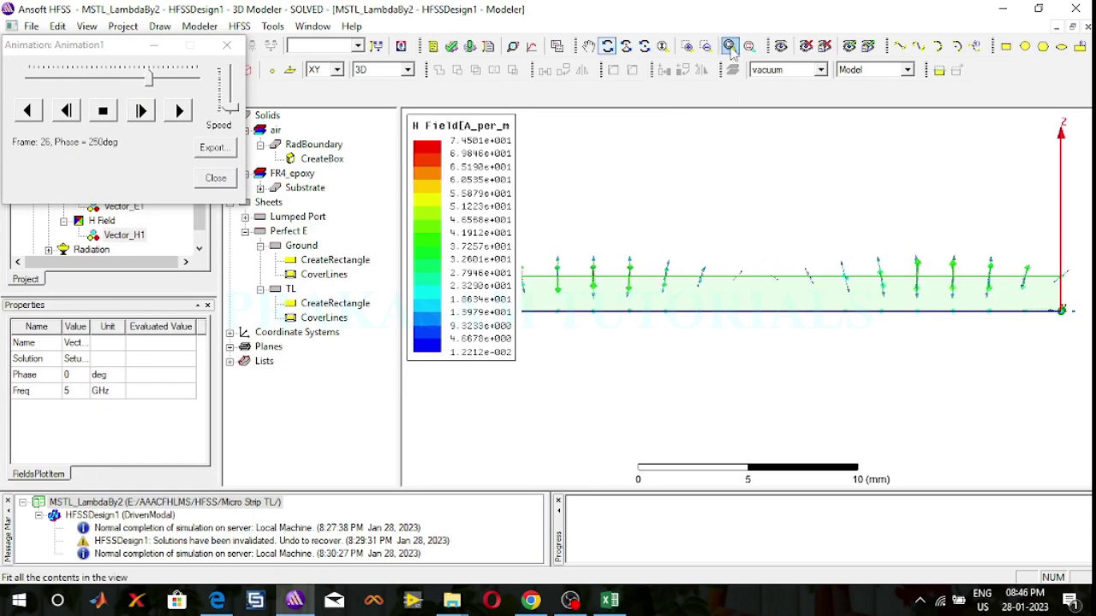
# Examine the H-field vectors obliquely, close their animation and turn off the visibility of the Vector_H1 plot.
pyautogui.moveTo(720, 233); pyautogui.dragTo(804, 310)
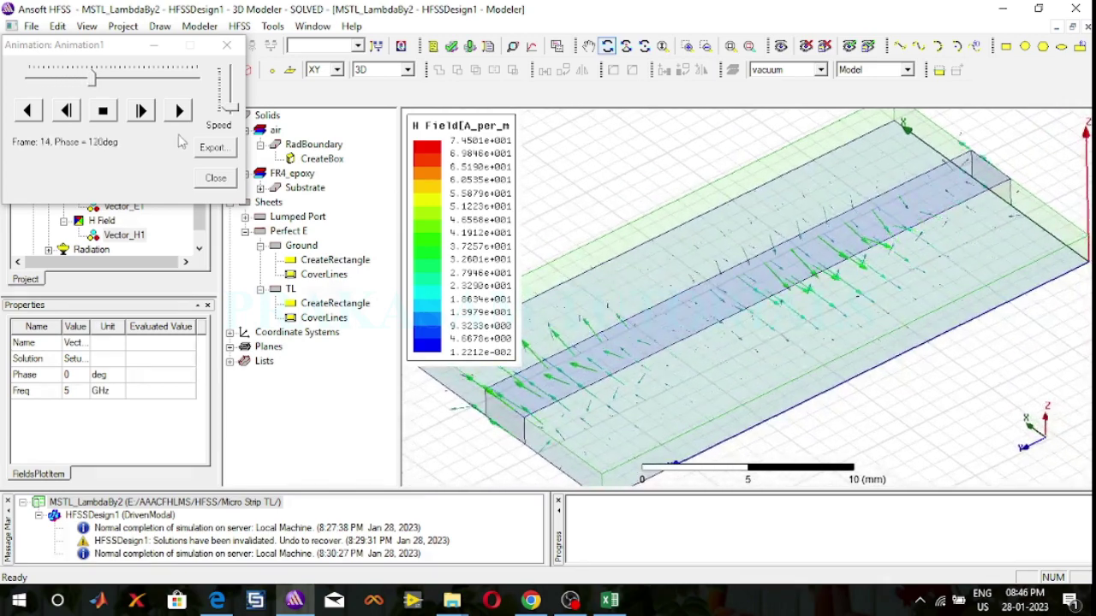
pyautogui.click(215, 177)
pyautogui.rightClick(141, 236)
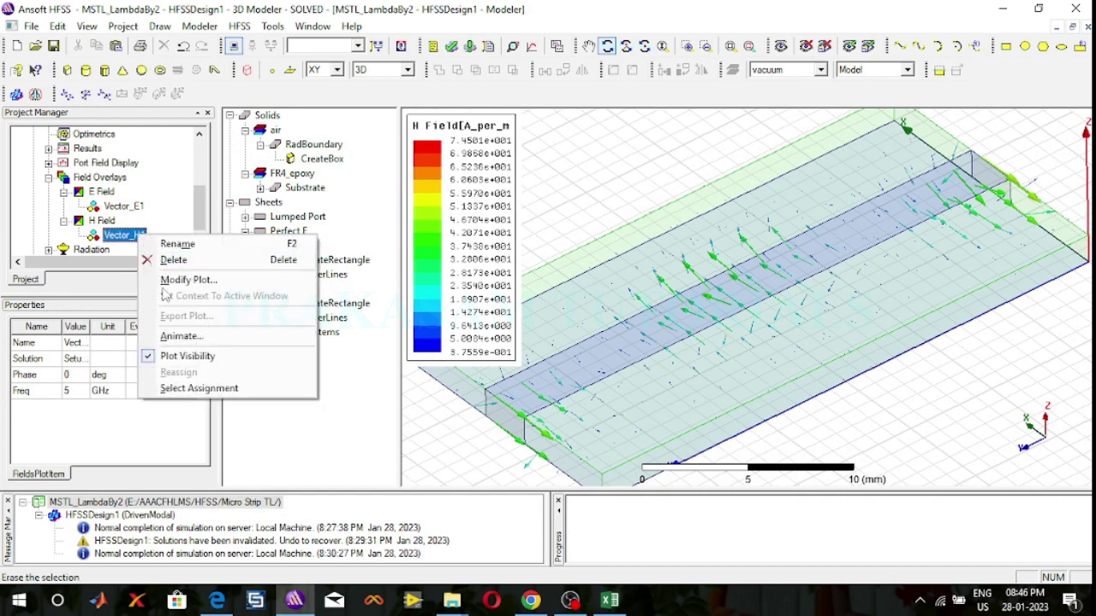
pyautogui.click(179, 355)
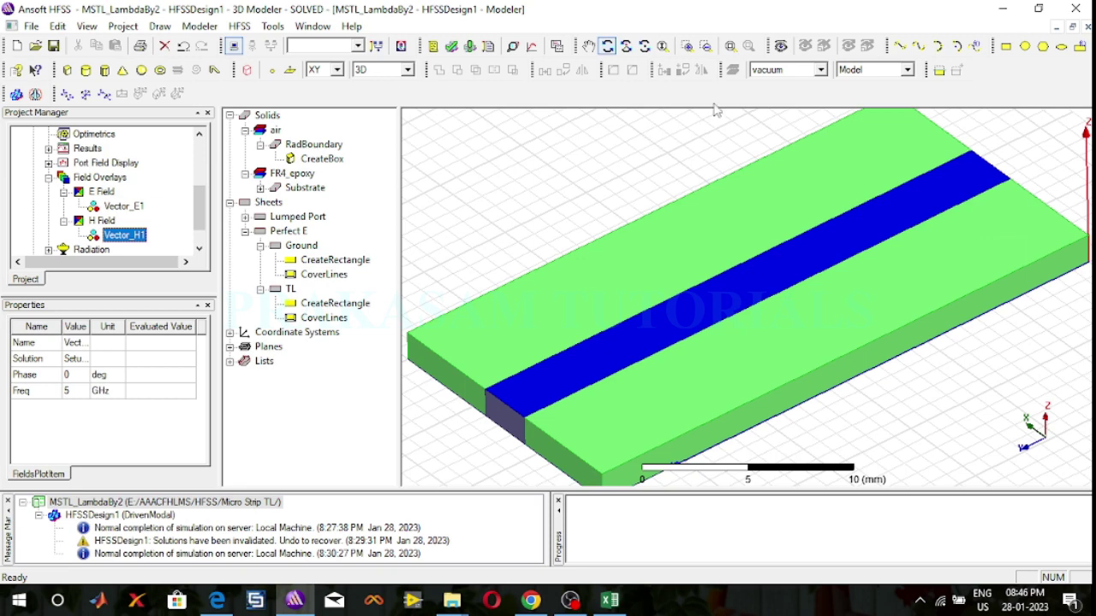
# Make RadBoundary visible in the active view and inspect the whole radiation box around the microstrip line.
pyautogui.click(731, 46)
pyautogui.click(781, 47)
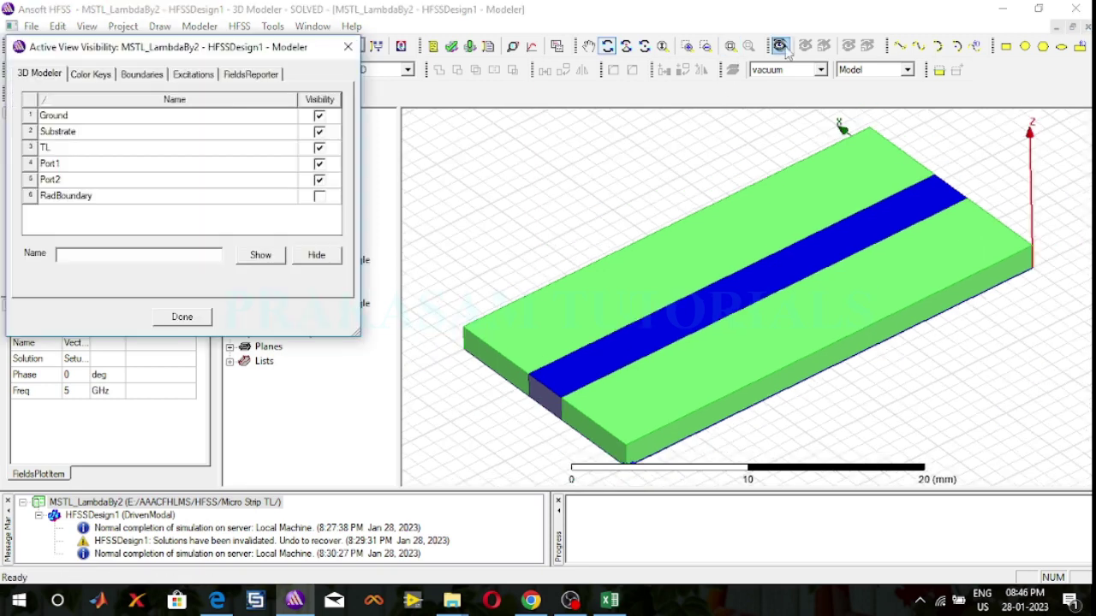
pyautogui.click(319, 196)
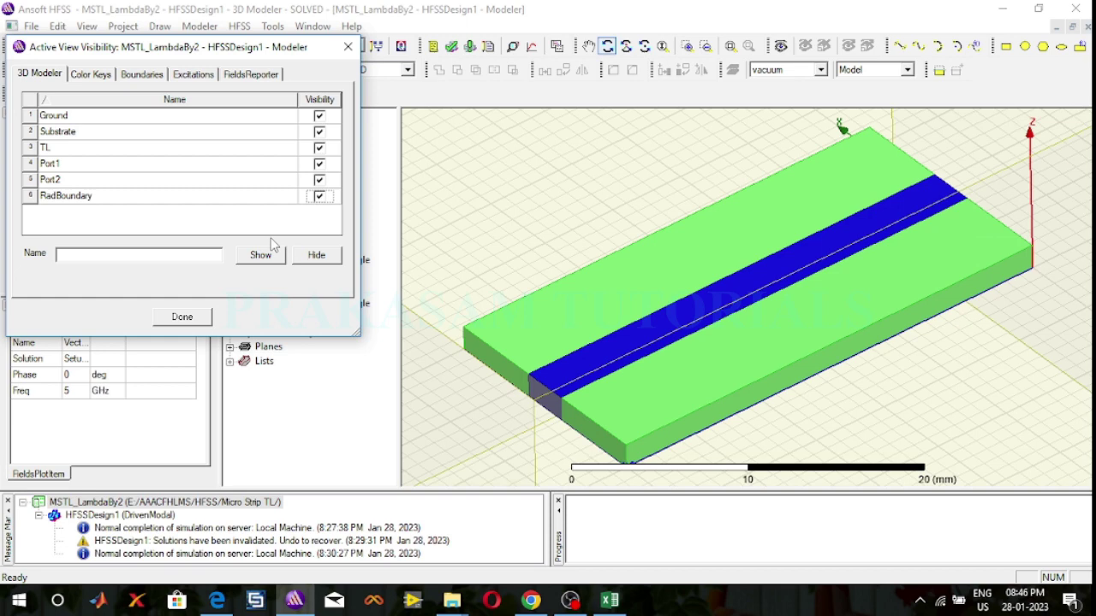
pyautogui.click(182, 318)
pyautogui.click(780, 47)
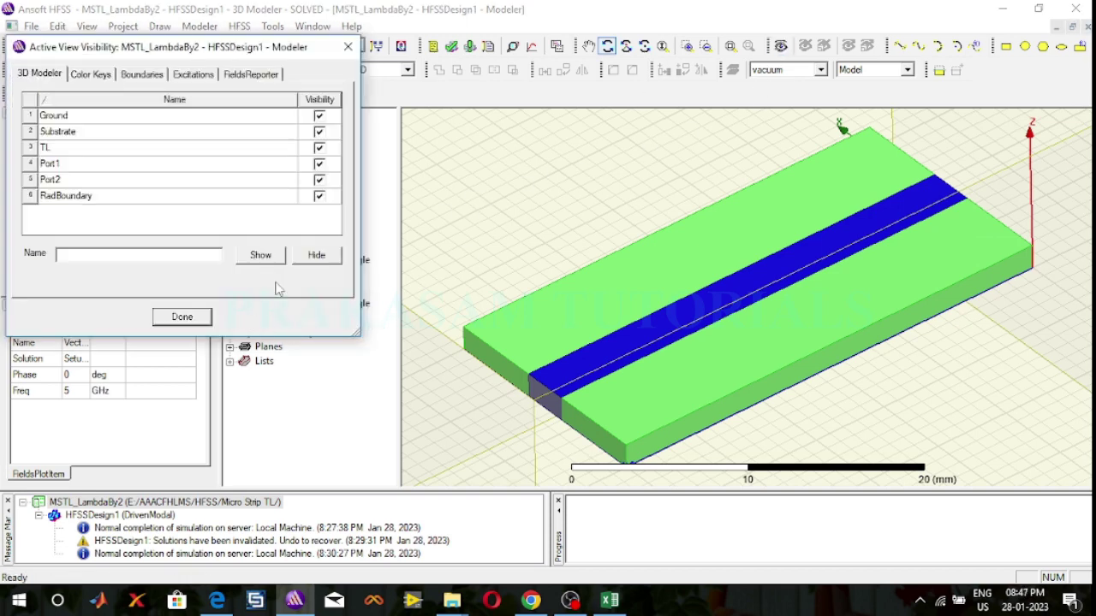
pyautogui.click(199, 320)
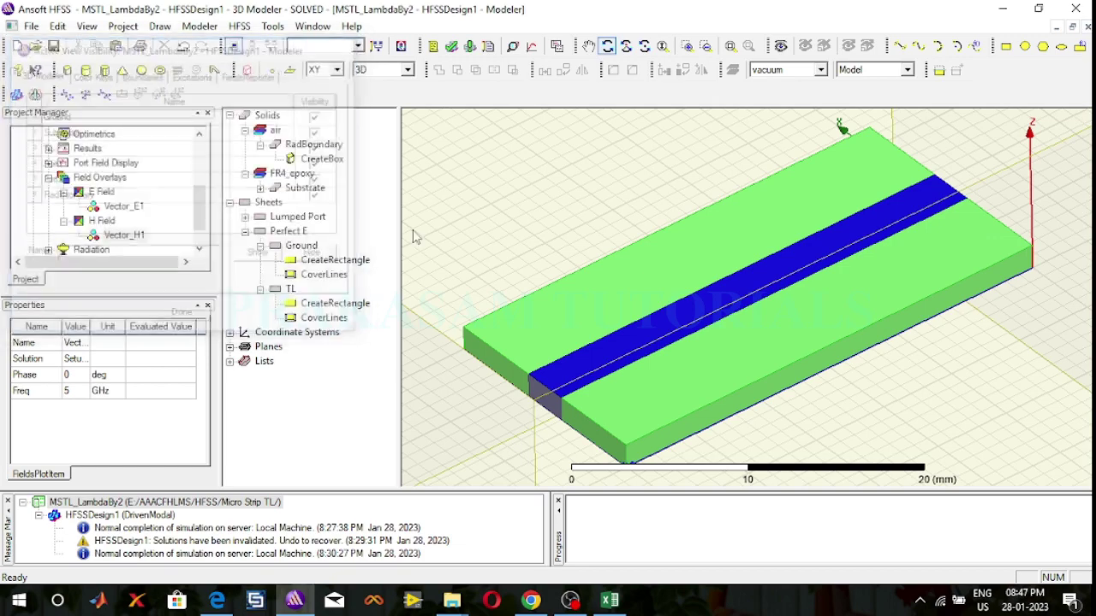
pyautogui.click(730, 47)
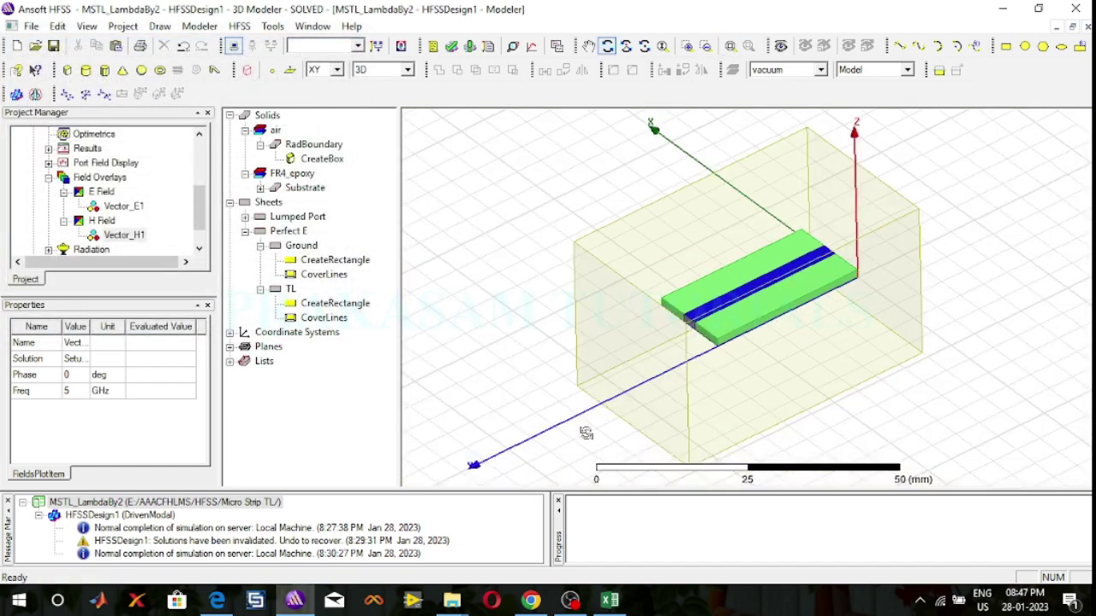
pyautogui.moveTo(587, 434); pyautogui.dragTo(538, 367)
pyautogui.moveTo(952, 363); pyautogui.dragTo(797, 410)
pyautogui.moveTo(537, 424); pyautogui.dragTo(448, 359)
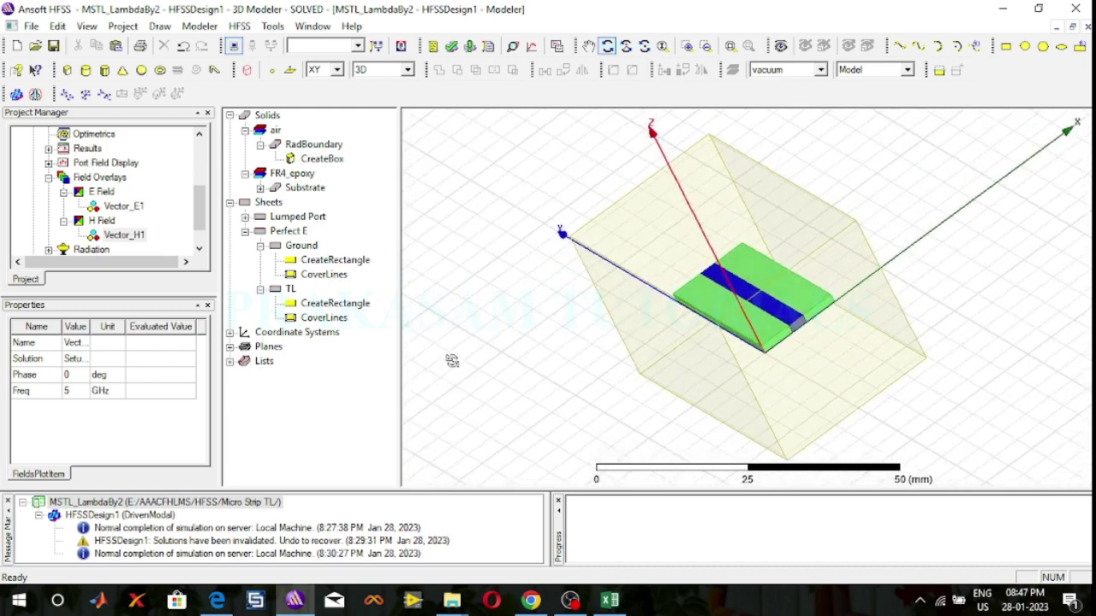
pyautogui.moveTo(789, 371); pyautogui.dragTo(753, 377)
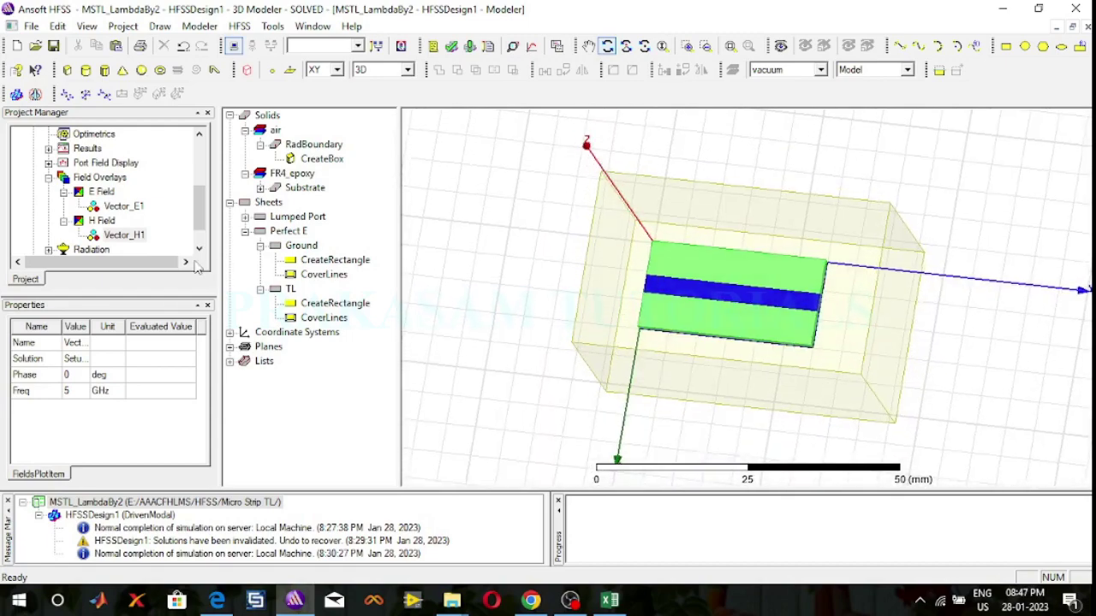
# Overlay the radiation field of 3D Polar Plot 2 on the model with a transparency of 0.85.
pyautogui.click(49, 177)
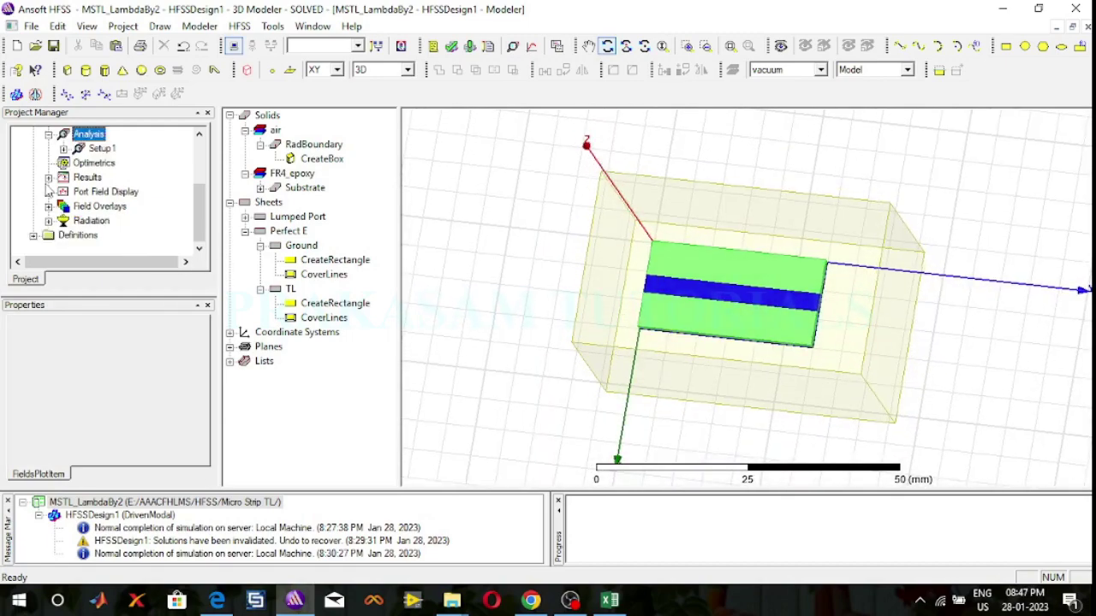
pyautogui.rightClick(95, 211)
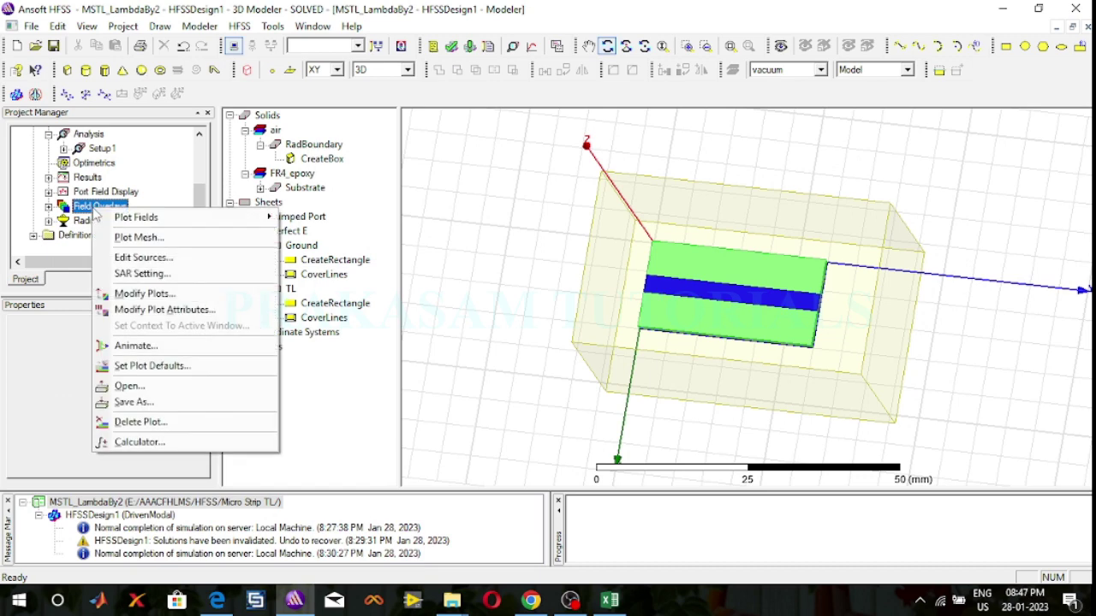
pyautogui.moveTo(154, 224)
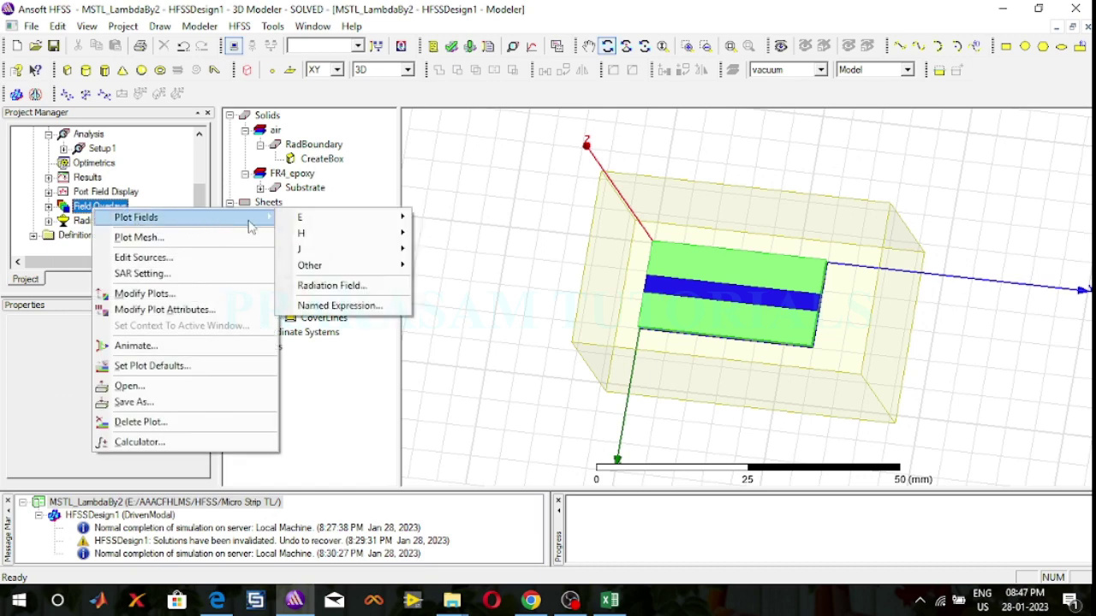
pyautogui.click(342, 286)
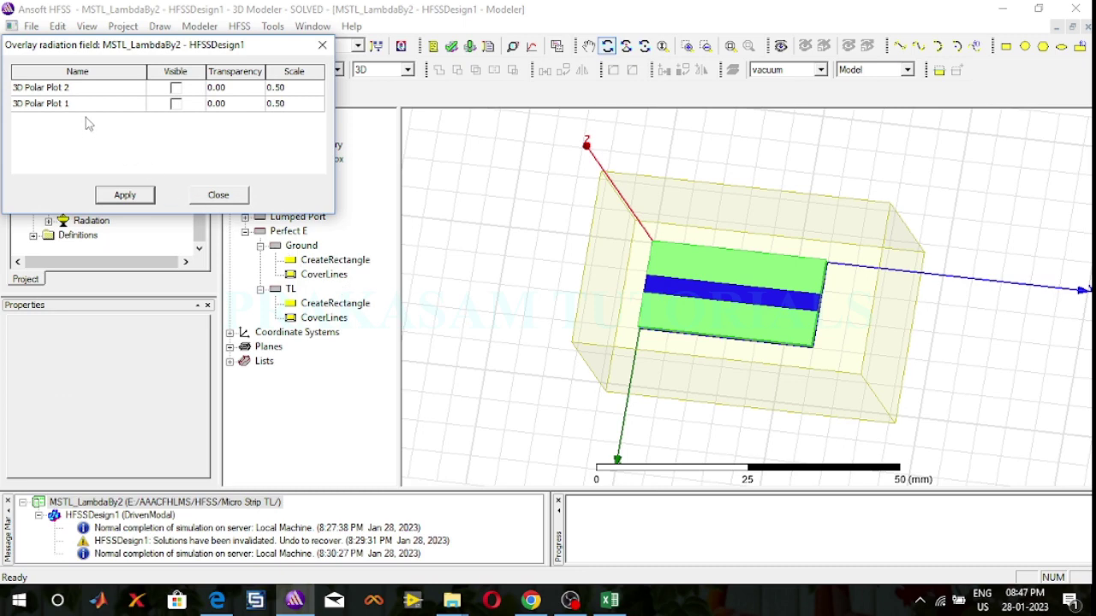
pyautogui.click(176, 91)
pyautogui.click(242, 87)
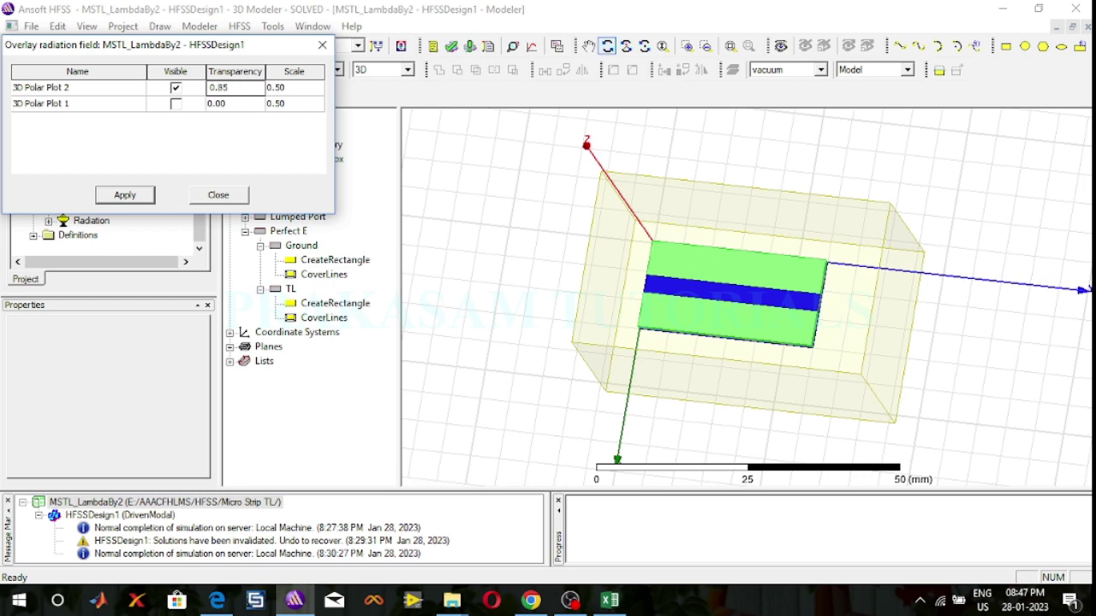
pyautogui.write('0.85')
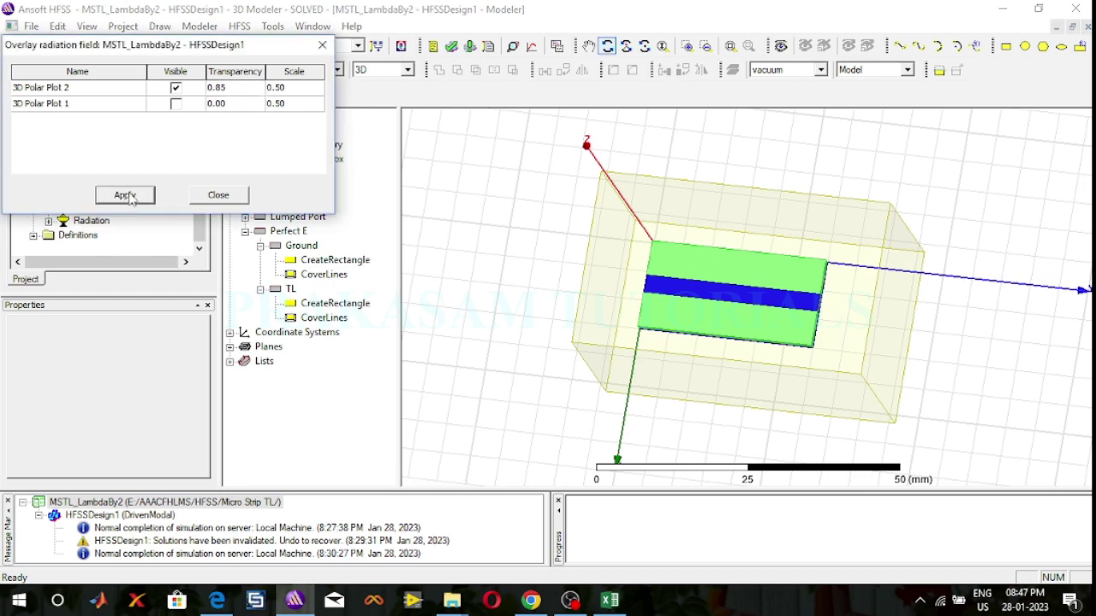
pyautogui.click(126, 197)
# Examine the overlaid radiation pattern around the line from an oblique side view and close the overlay settings.
pyautogui.click(721, 235)
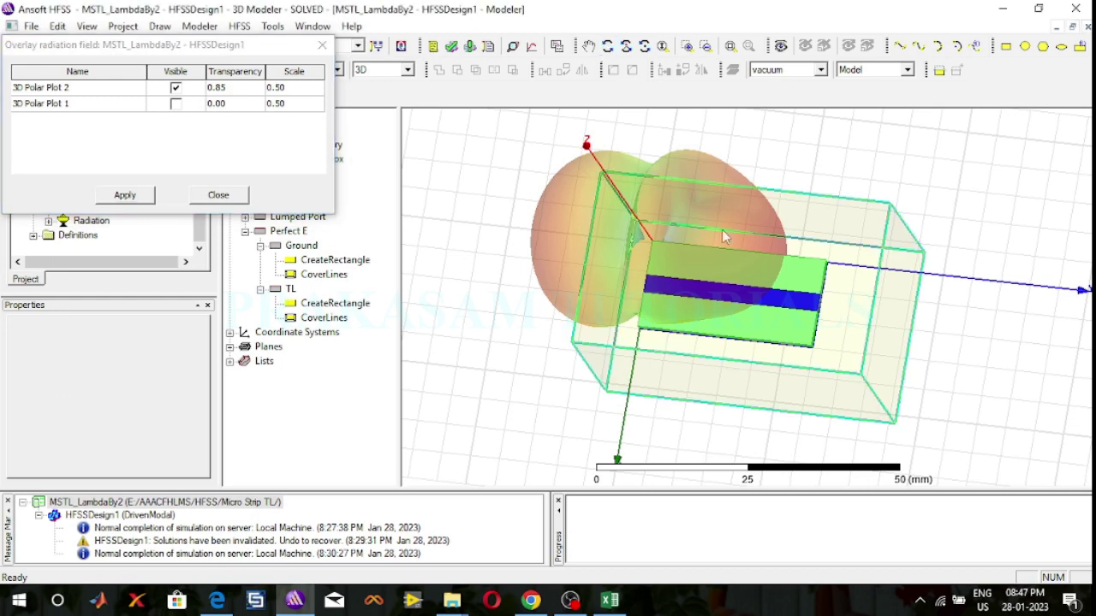
pyautogui.click(607, 46)
pyautogui.moveTo(744, 253); pyautogui.dragTo(724, 213)
pyautogui.moveTo(956, 364); pyautogui.dragTo(984, 359)
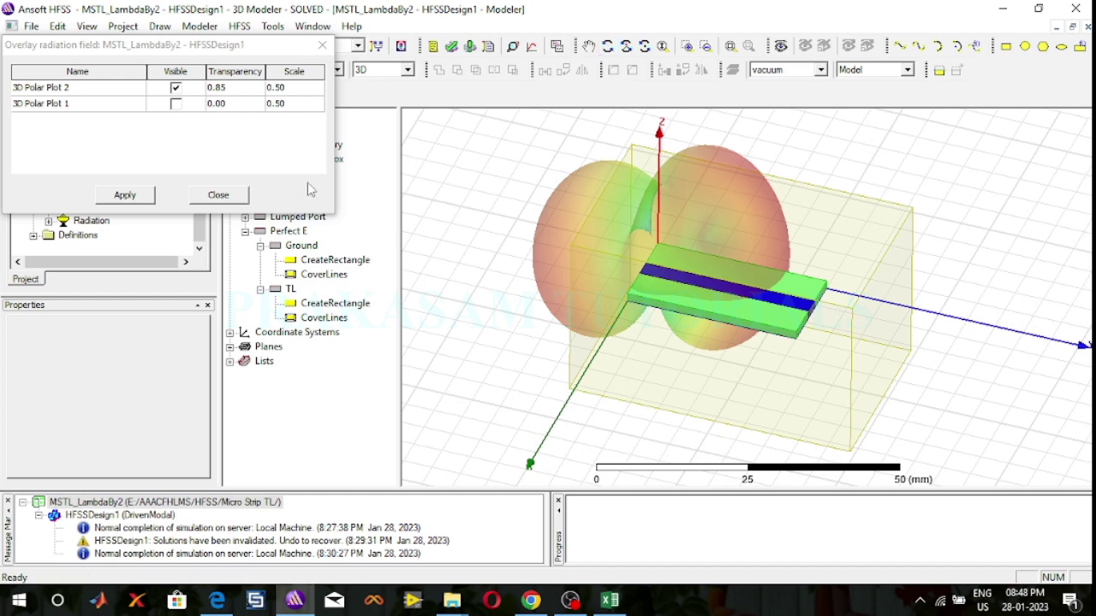
pyautogui.click(218, 195)
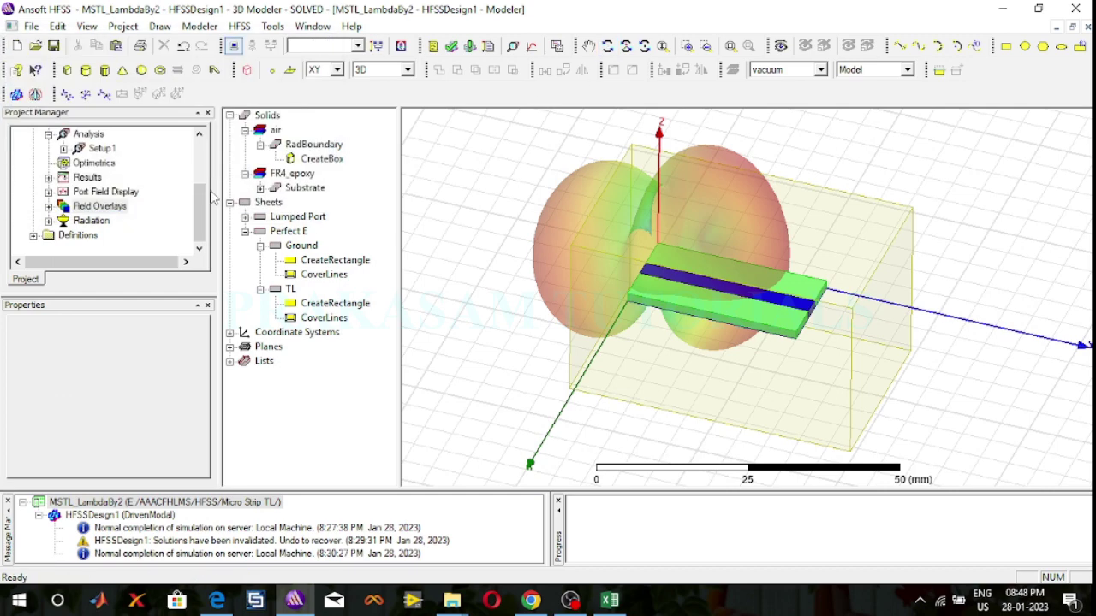